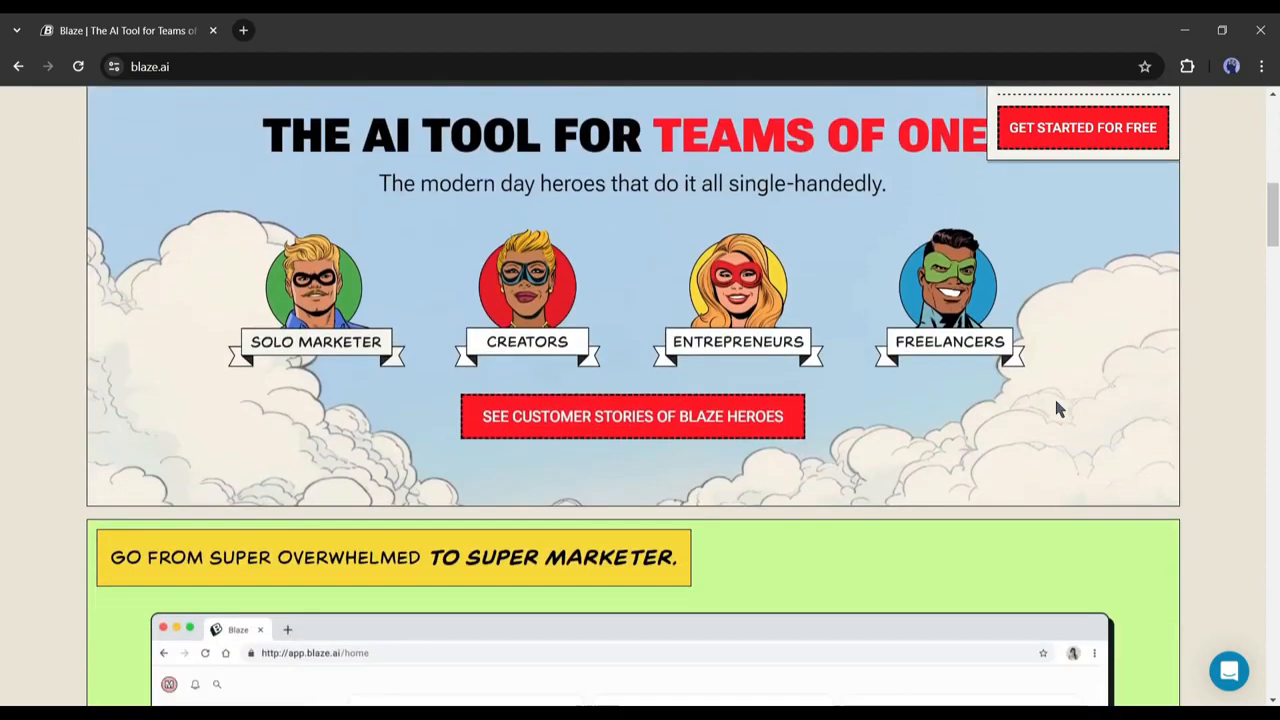
Preview the sample Search Ads, Instagram Posts, Press Release and TikTok Script documents.
{"action": "scroll", "coordinate": [501, 445], "scroll_direction": "down", "scroll_amount": 15}
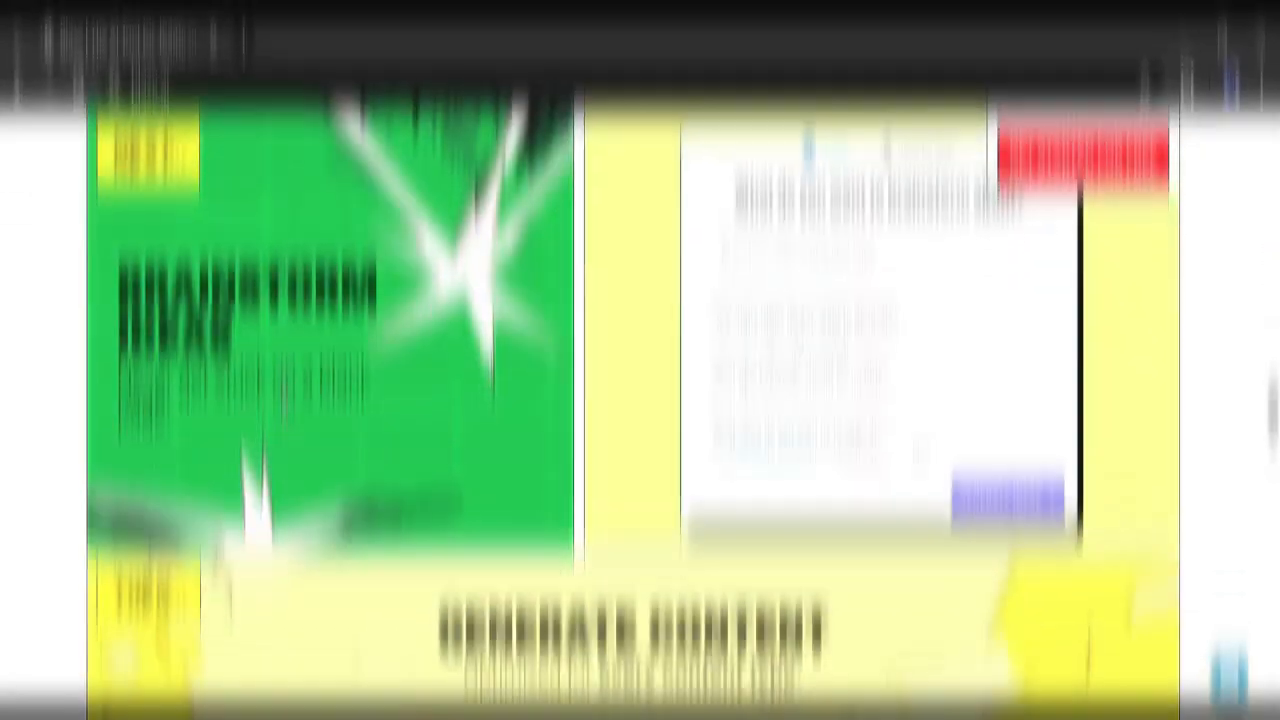
{"action": "scroll", "coordinate": [281, 367], "scroll_direction": "down", "scroll_amount": 1}
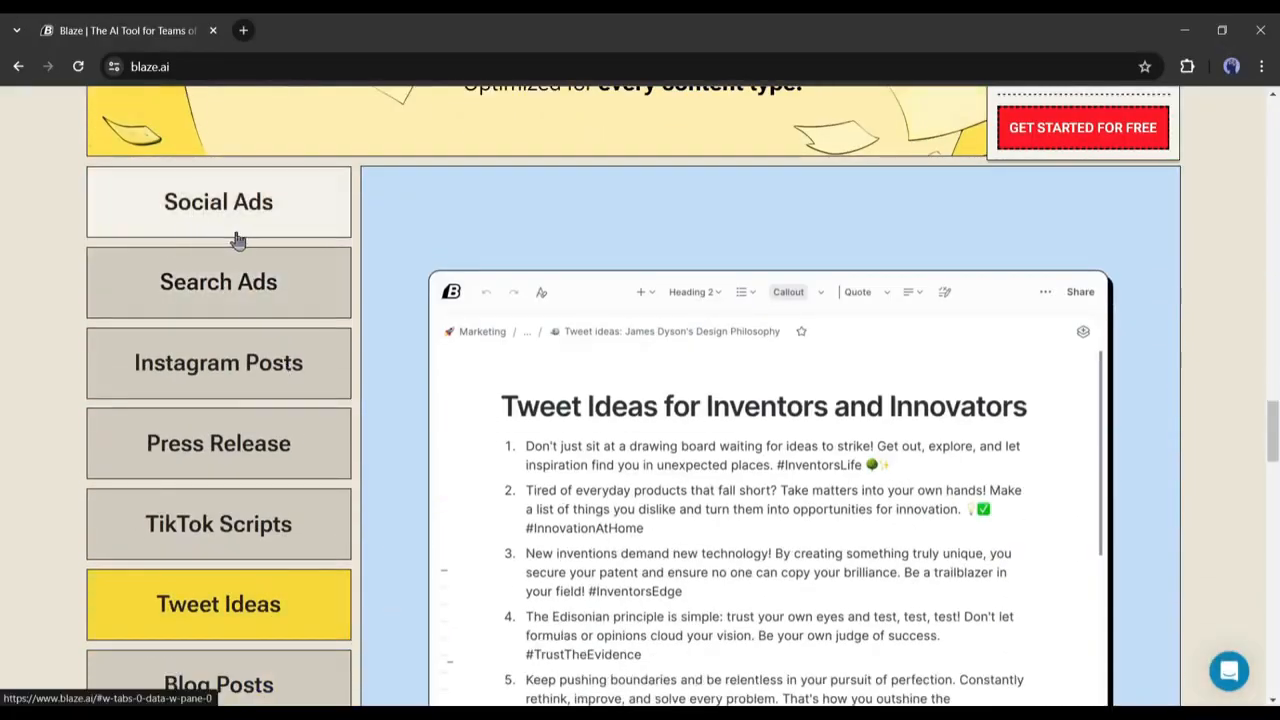
{"action": "left_click", "coordinate": [229, 300]}
Preview the sample Blog Post, Newsletter, Email Sequence and Landing Page documents.
{"action": "scroll", "coordinate": [193, 345], "scroll_direction": "down", "scroll_amount": 1}
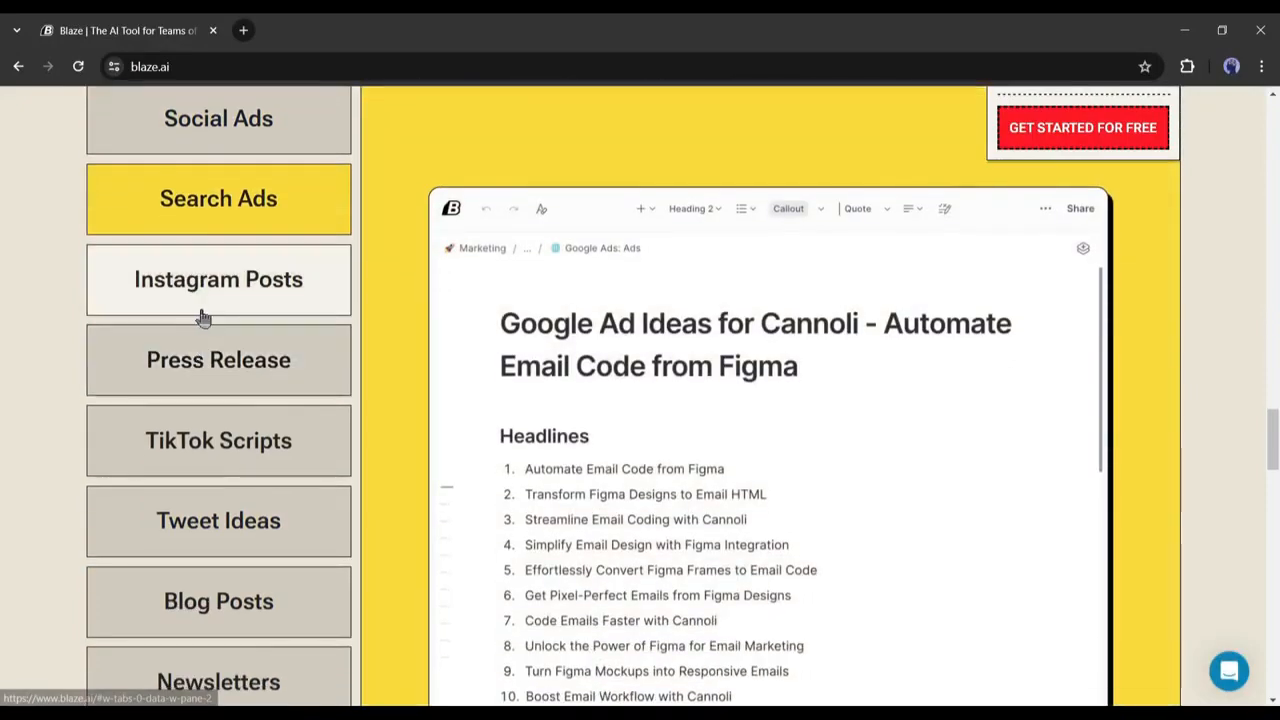
{"action": "left_click", "coordinate": [199, 308]}
{"action": "left_click", "coordinate": [196, 372]}
{"action": "left_click", "coordinate": [200, 445]}
{"action": "scroll", "coordinate": [190, 440], "scroll_direction": "down", "scroll_amount": 2}
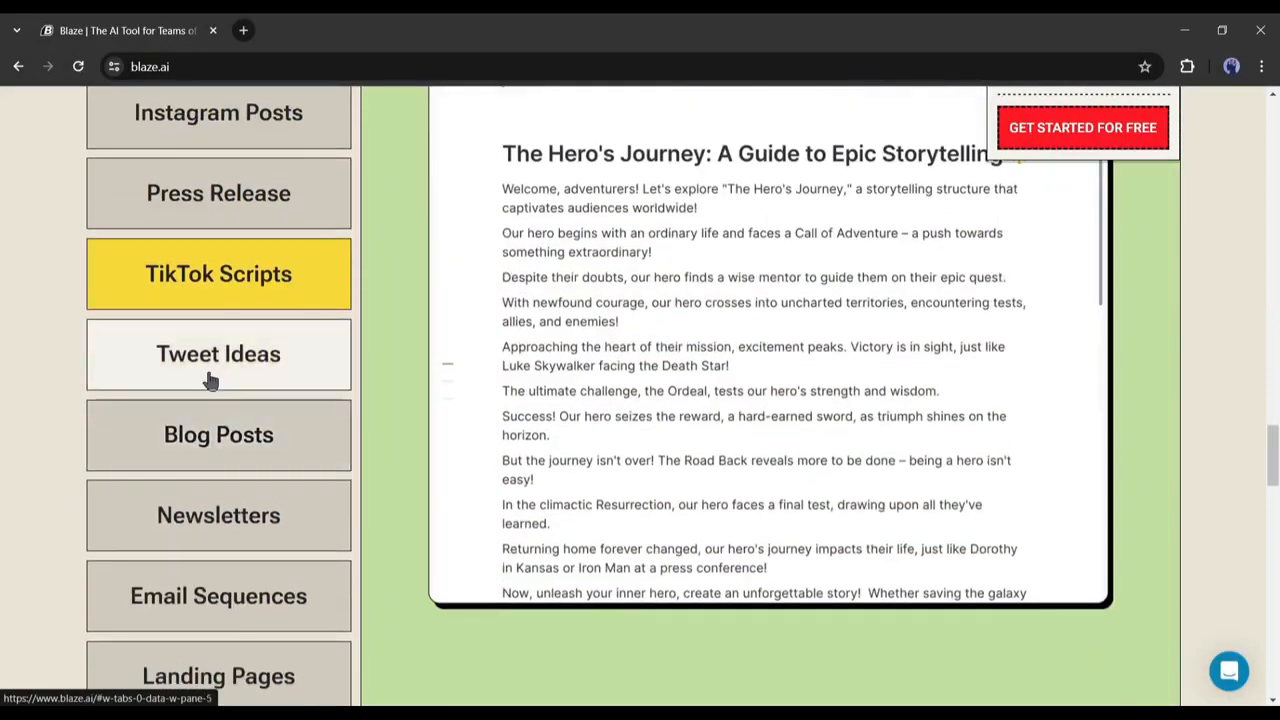
{"action": "left_click", "coordinate": [209, 437]}
{"action": "left_click", "coordinate": [190, 515]}
Scroll back up, briefly highlighting and then deselecting the 'Create a Brand Voice' heading.
{"action": "scroll", "coordinate": [190, 515], "scroll_direction": "down", "scroll_amount": 1}
{"action": "left_click", "coordinate": [178, 506]}
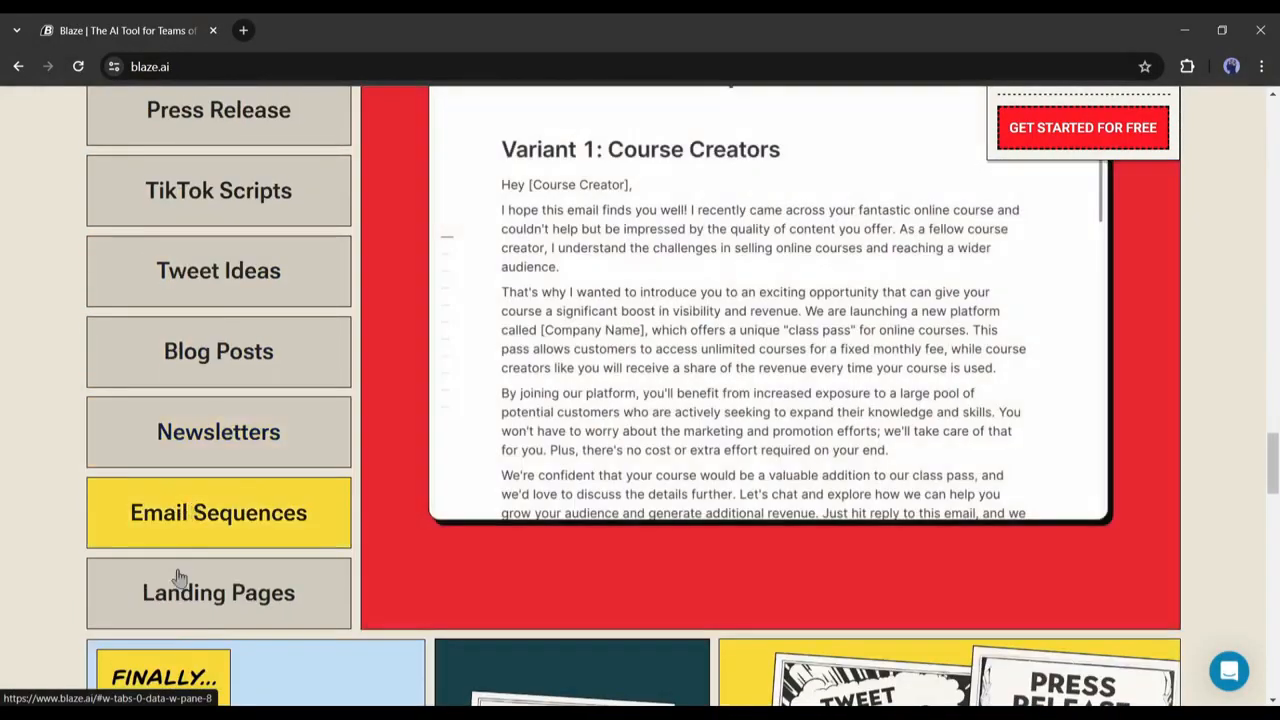
{"action": "left_click", "coordinate": [177, 590]}
{"action": "scroll", "coordinate": [430, 418], "scroll_direction": "up", "scroll_amount": 3}
{"action": "scroll", "coordinate": [430, 418], "scroll_direction": "down", "scroll_amount": 10}
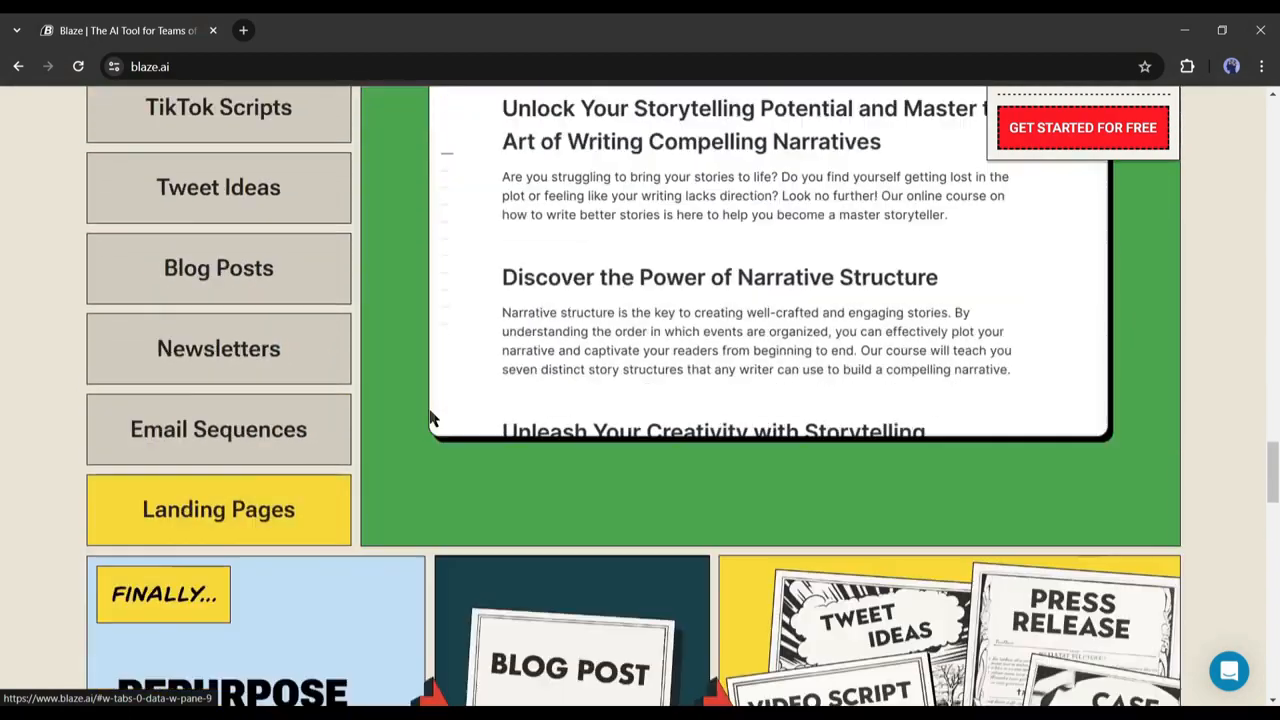
{"action": "scroll", "coordinate": [430, 423], "scroll_direction": "up", "scroll_amount": 18}
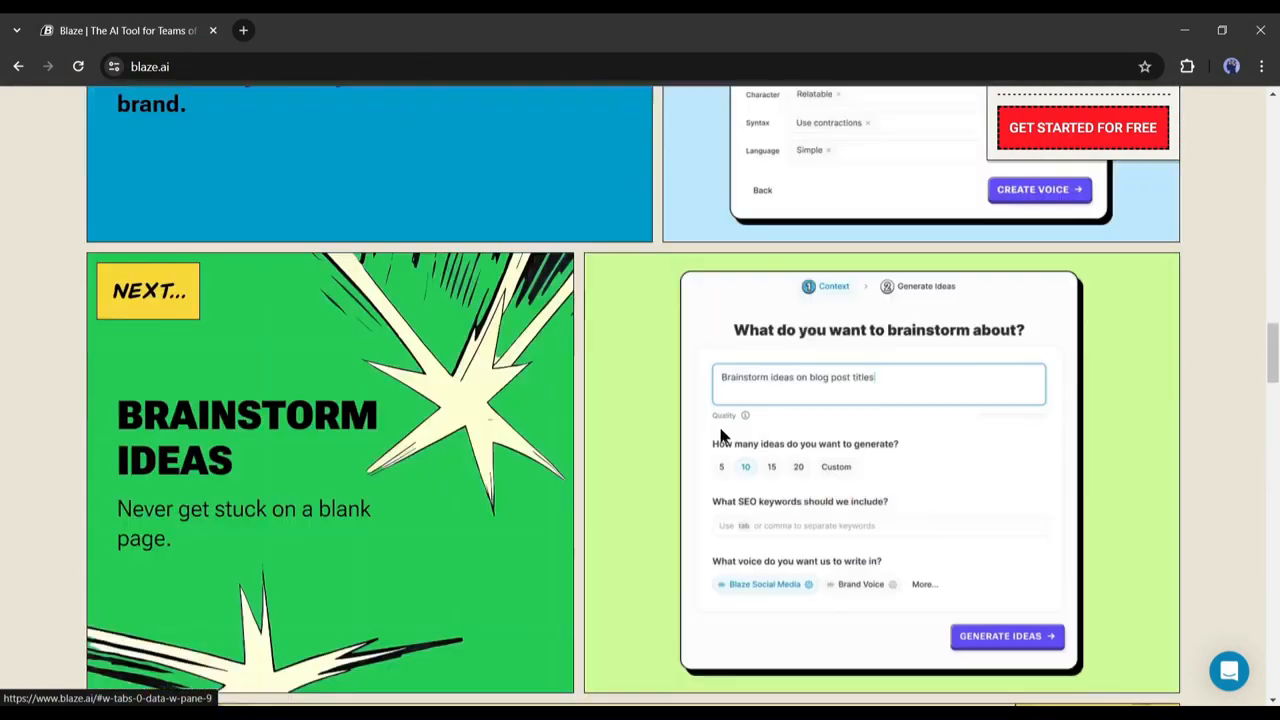
{"action": "scroll", "coordinate": [928, 395], "scroll_direction": "down", "scroll_amount": 2}
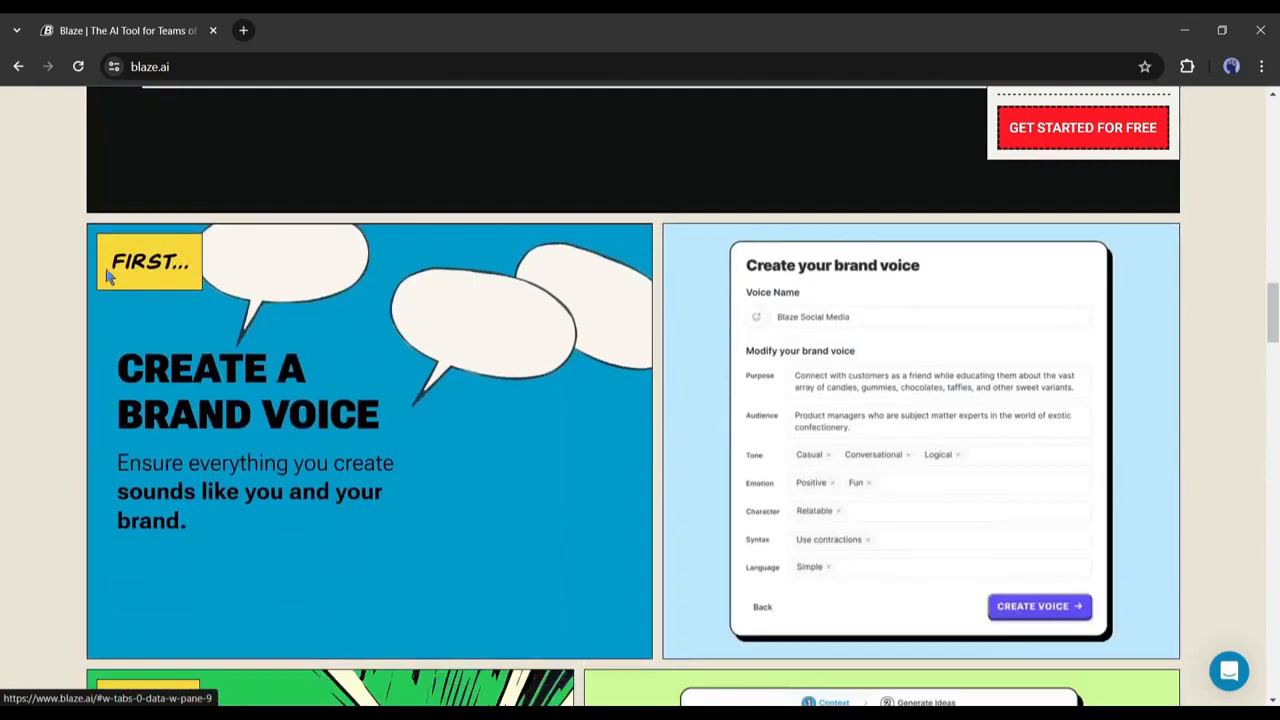
{"action": "left_click_drag", "start_coordinate": [101, 366], "coordinate": [392, 453]}
{"action": "left_click", "coordinate": [456, 470]}
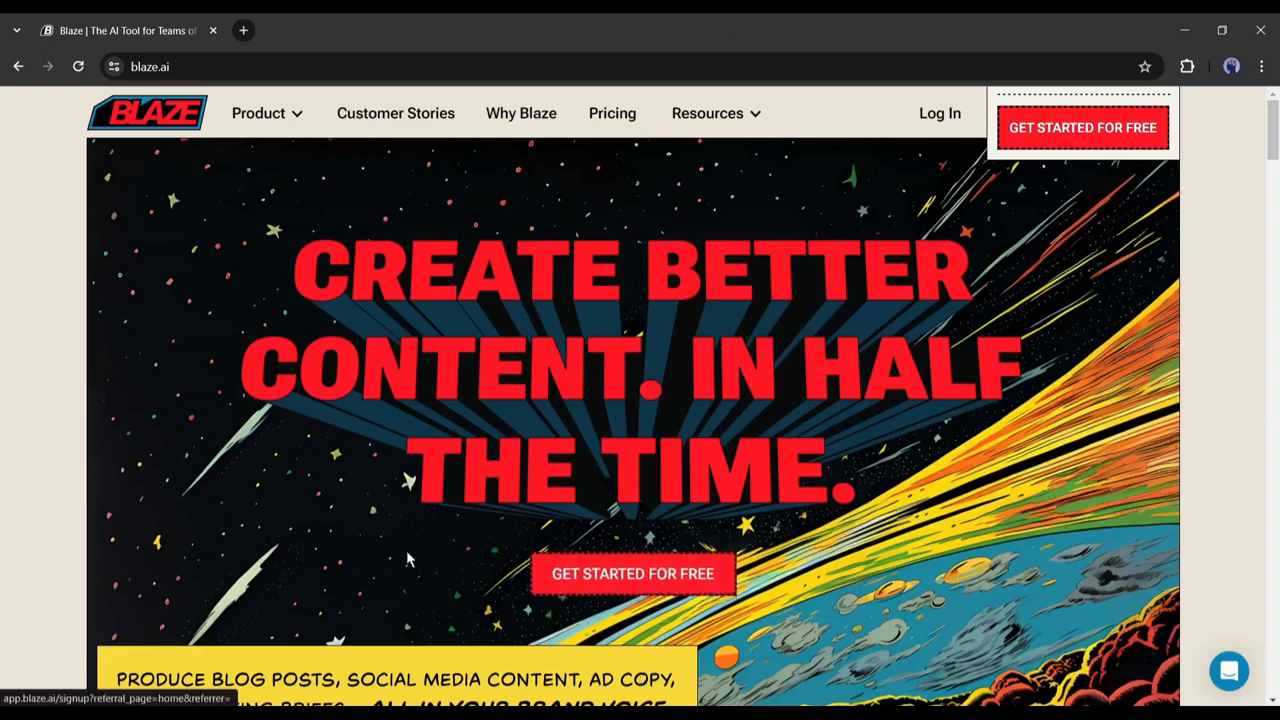
Sign up for a free Blaze account, enter the app and begin creating a brand voice.
{"action": "left_click", "coordinate": [607, 573]}
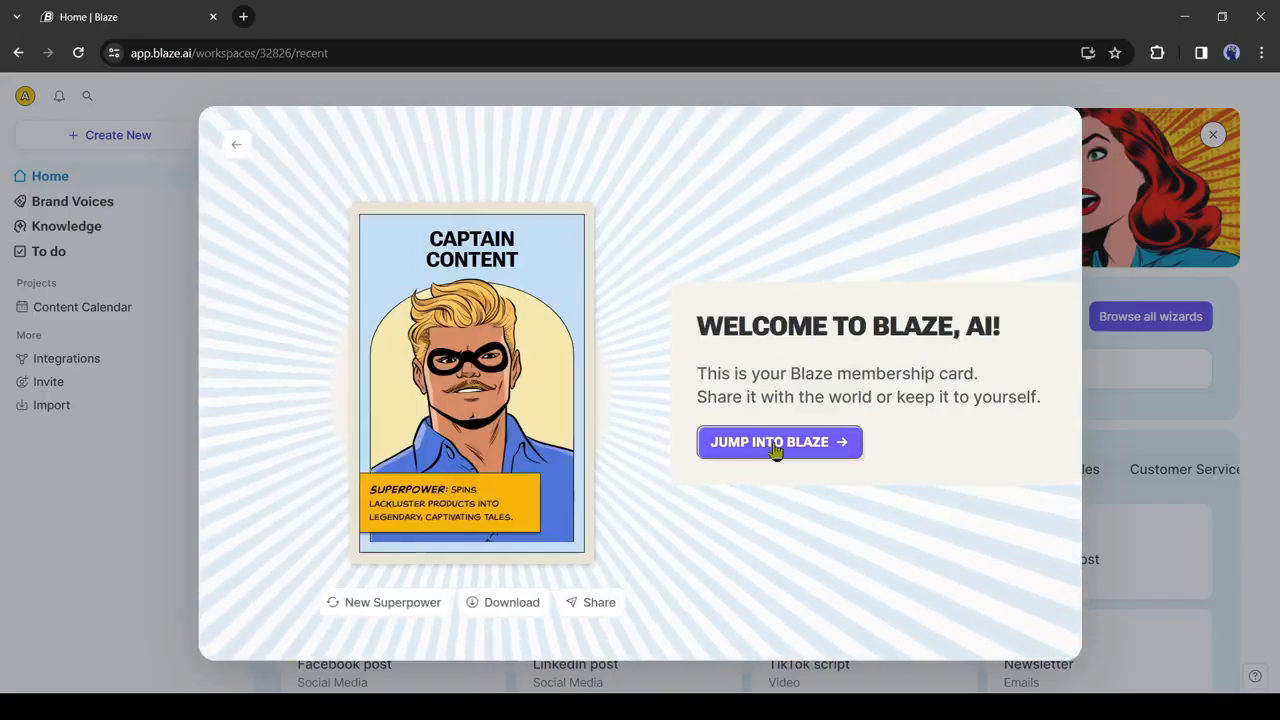
{"action": "left_click", "coordinate": [776, 447]}
{"action": "left_click", "coordinate": [1064, 457]}
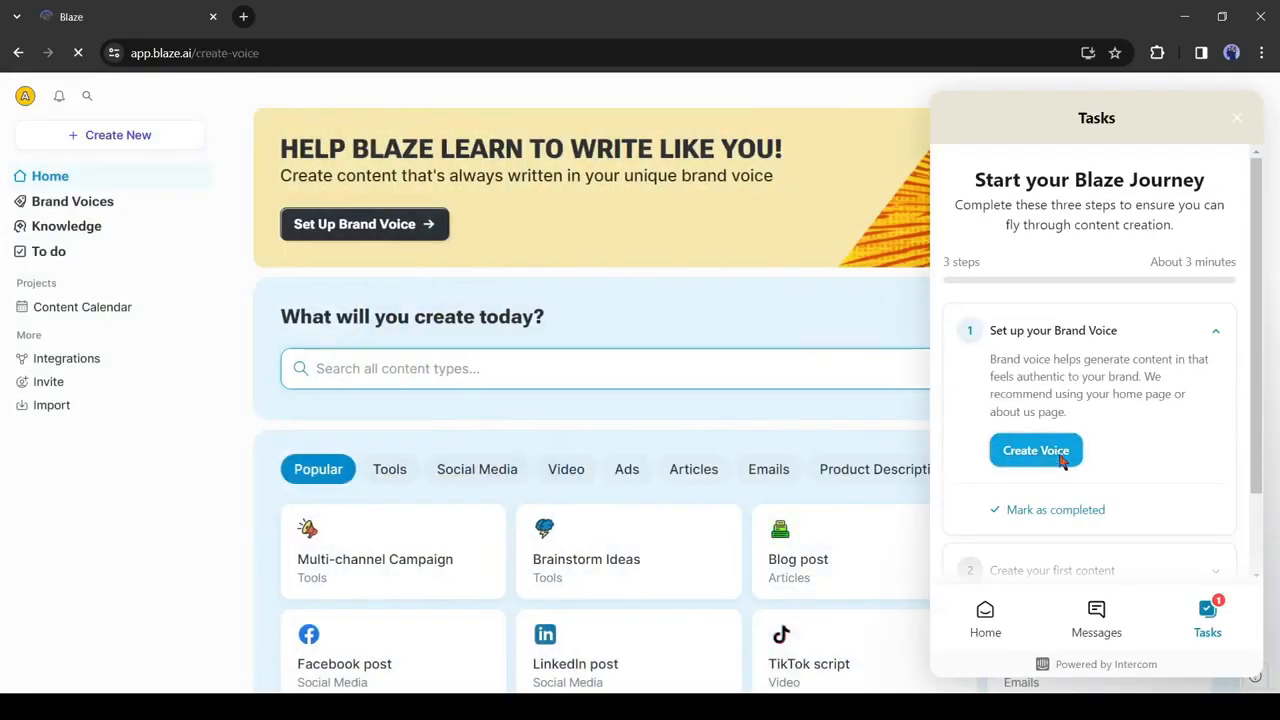
Review the brand voice source options, then paste the brand's website into Link Website.
{"action": "left_click", "coordinate": [573, 194]}
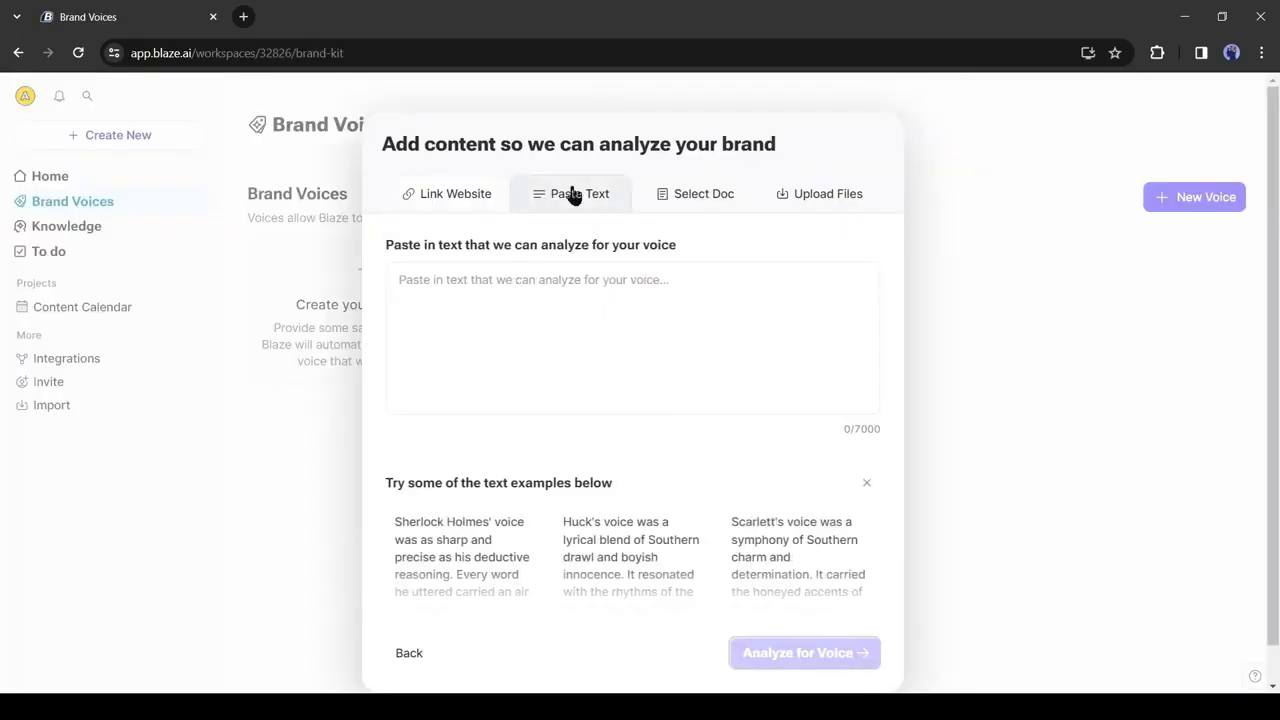
{"action": "left_click", "coordinate": [696, 194]}
{"action": "left_click", "coordinate": [820, 194]}
{"action": "left_click", "coordinate": [455, 194]}
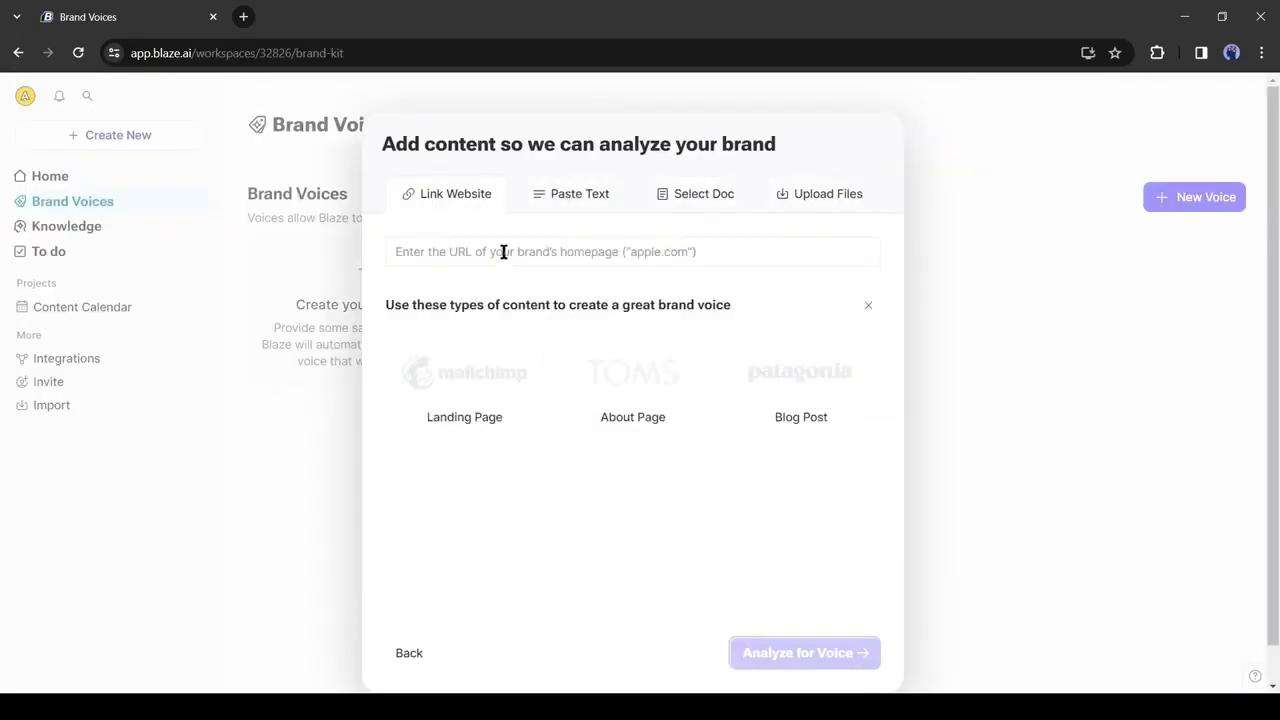
{"action": "left_click", "coordinate": [486, 249]}
{"action": "type", "text": "https://aitoolsup.com/"}
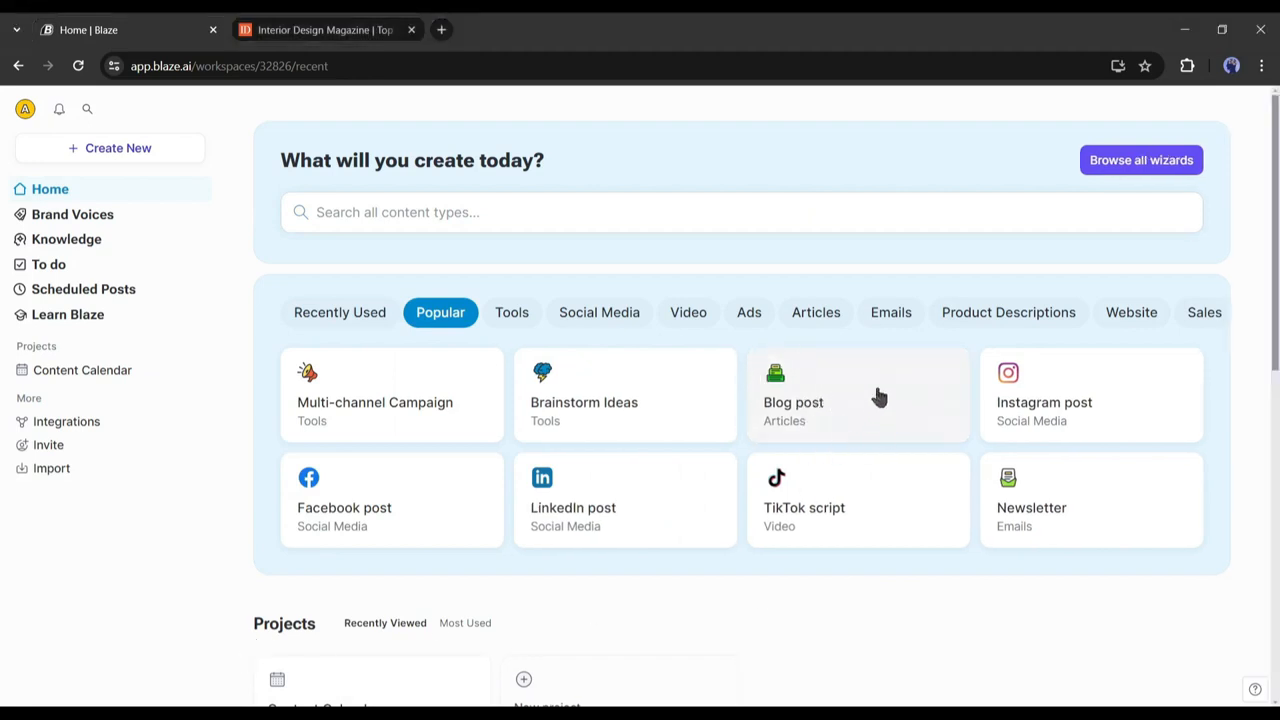
Create a Blog post doc named 'Interior Blog' saved in the Content Calendar project.
{"action": "left_click", "coordinate": [841, 401]}
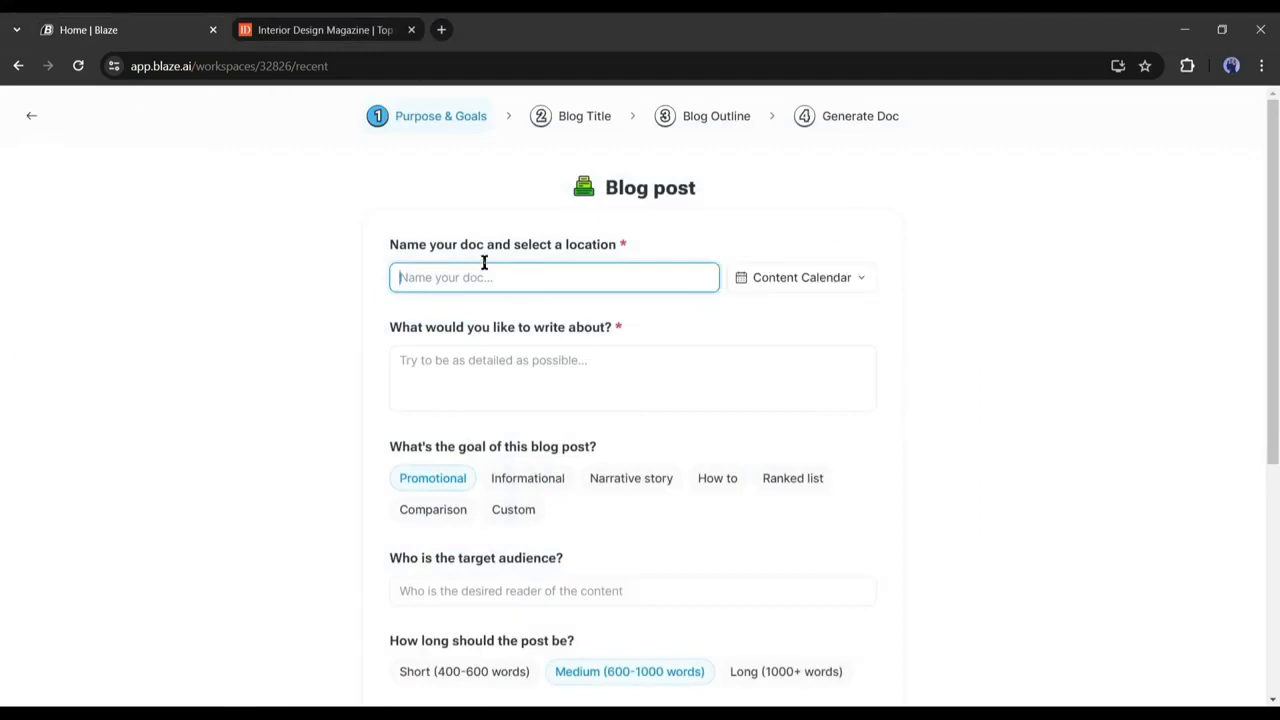
{"action": "type", "text": "Interior Blog"}
{"action": "left_click", "coordinate": [815, 279]}
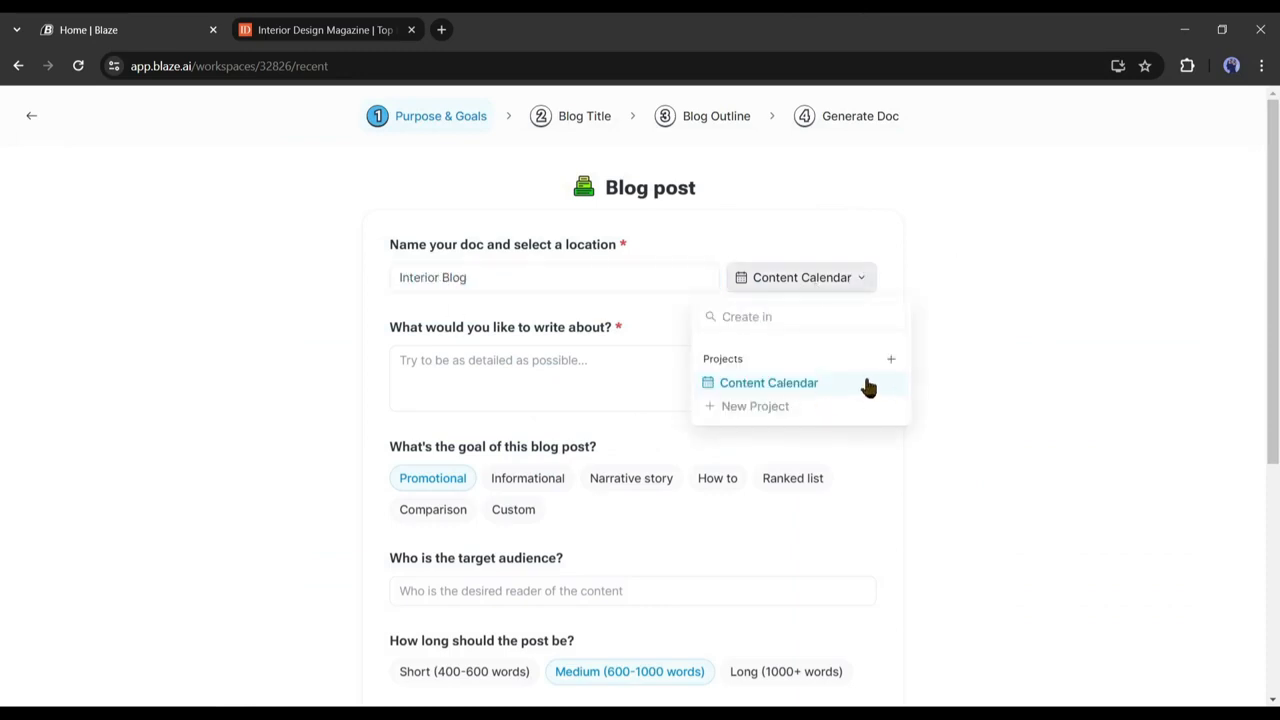
{"action": "left_click", "coordinate": [841, 382]}
{"action": "left_click", "coordinate": [815, 279]}
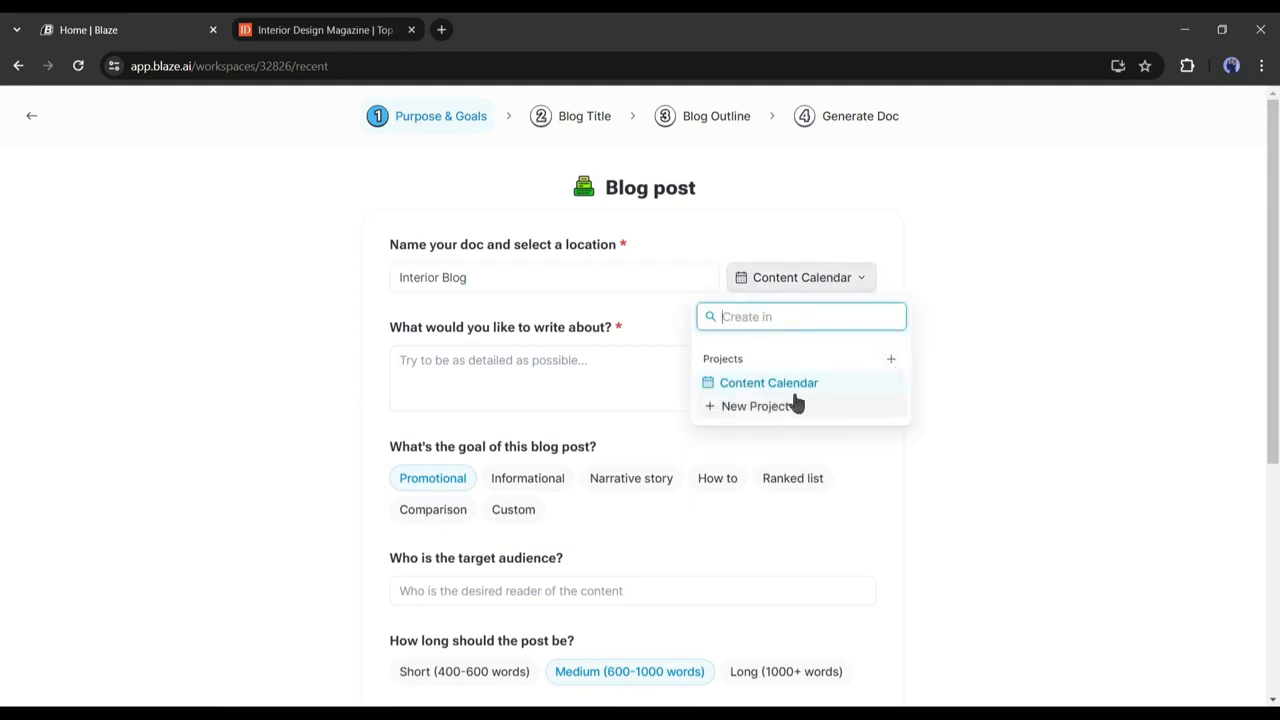
{"action": "left_click", "coordinate": [472, 352]}
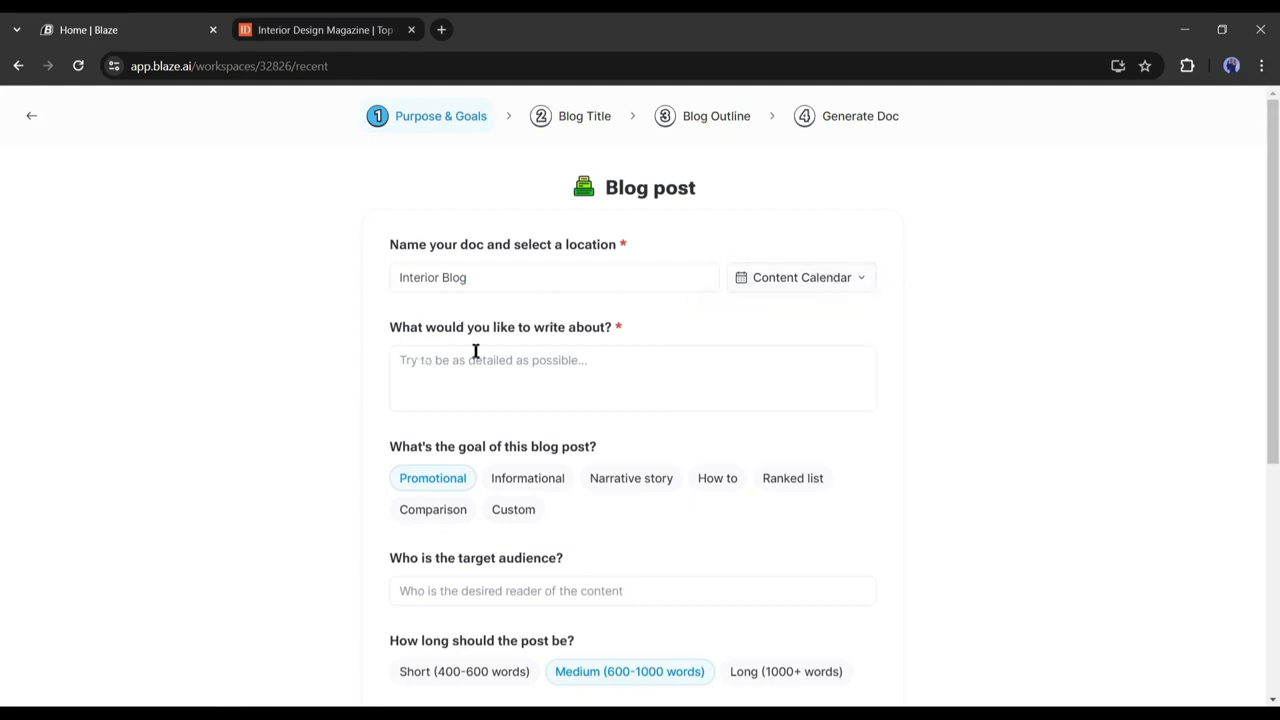
{"action": "left_click", "coordinate": [468, 354]}
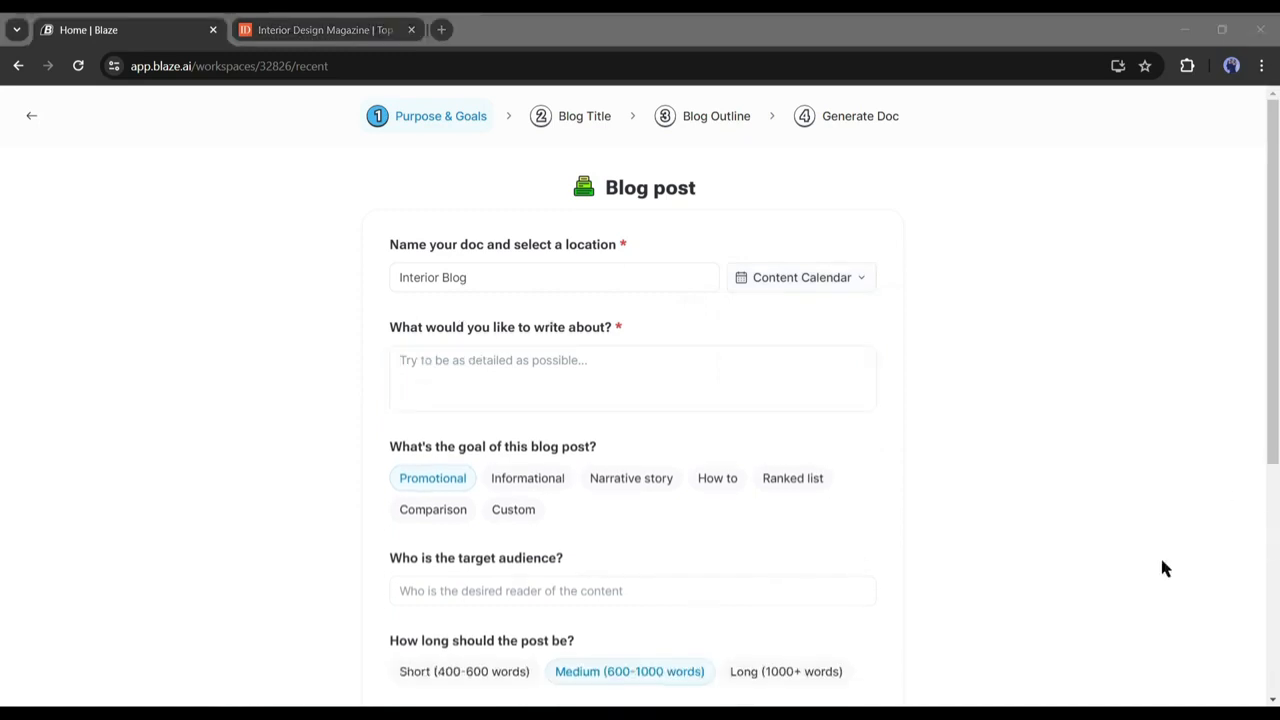
Paste the Organic Modernism and Interior Gene topic prompt into the blog description.
{"action": "key", "text": "alt+Tab"}
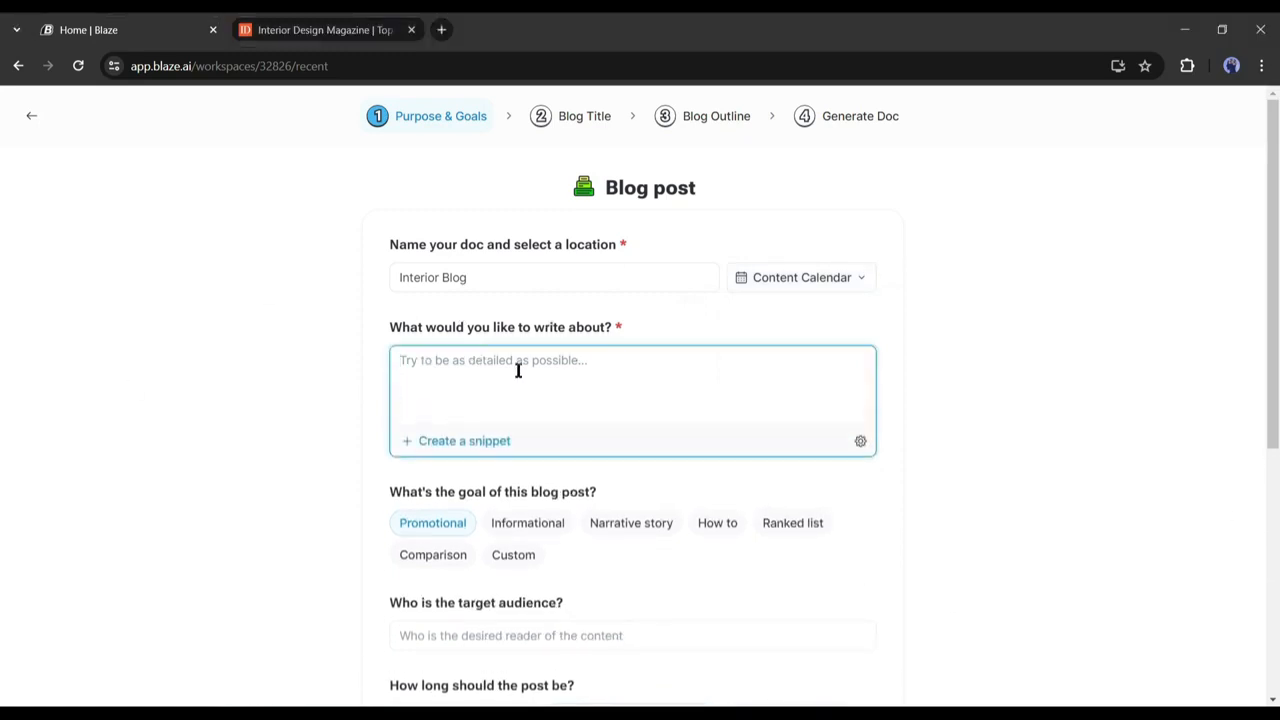
{"action": "type", "text": "Write a blog about What Is Organic Modernism? Best Way to Nail This Calming Design Style. Include How our company (Interior Gene) can do all of the work for you, and save your time and money."}
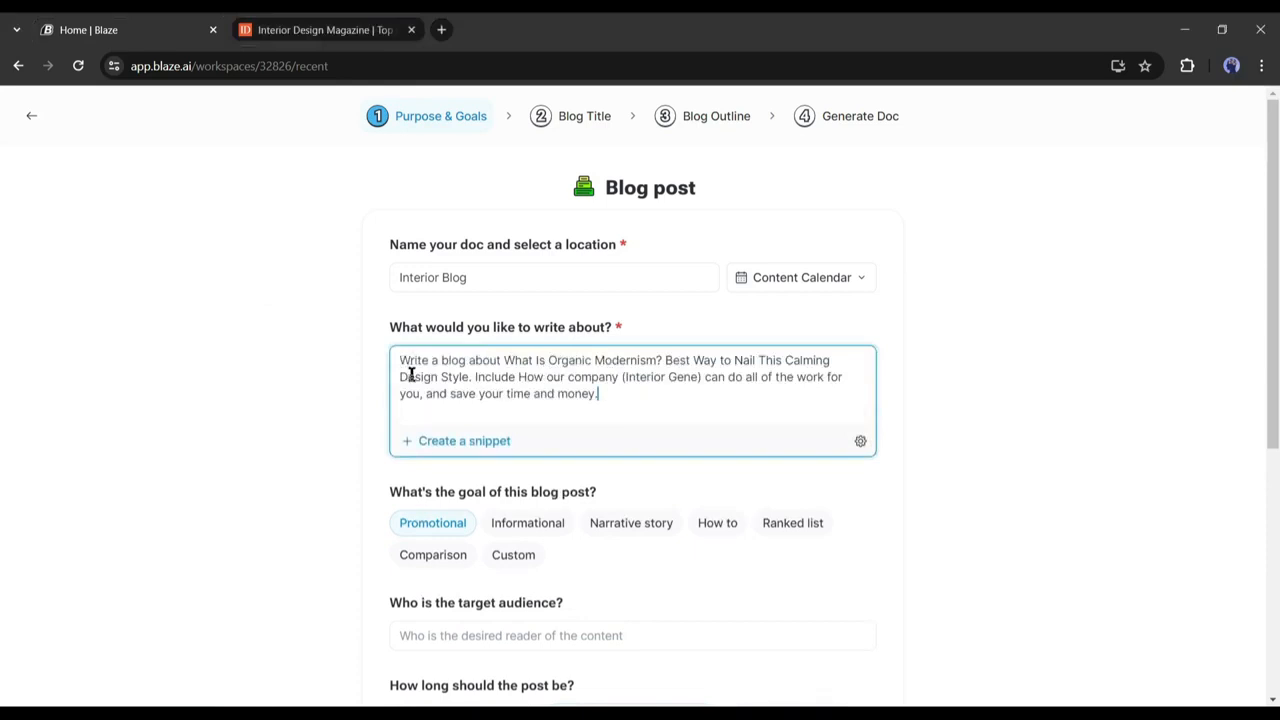
{"action": "left_click_drag", "start_coordinate": [403, 360], "coordinate": [686, 392]}
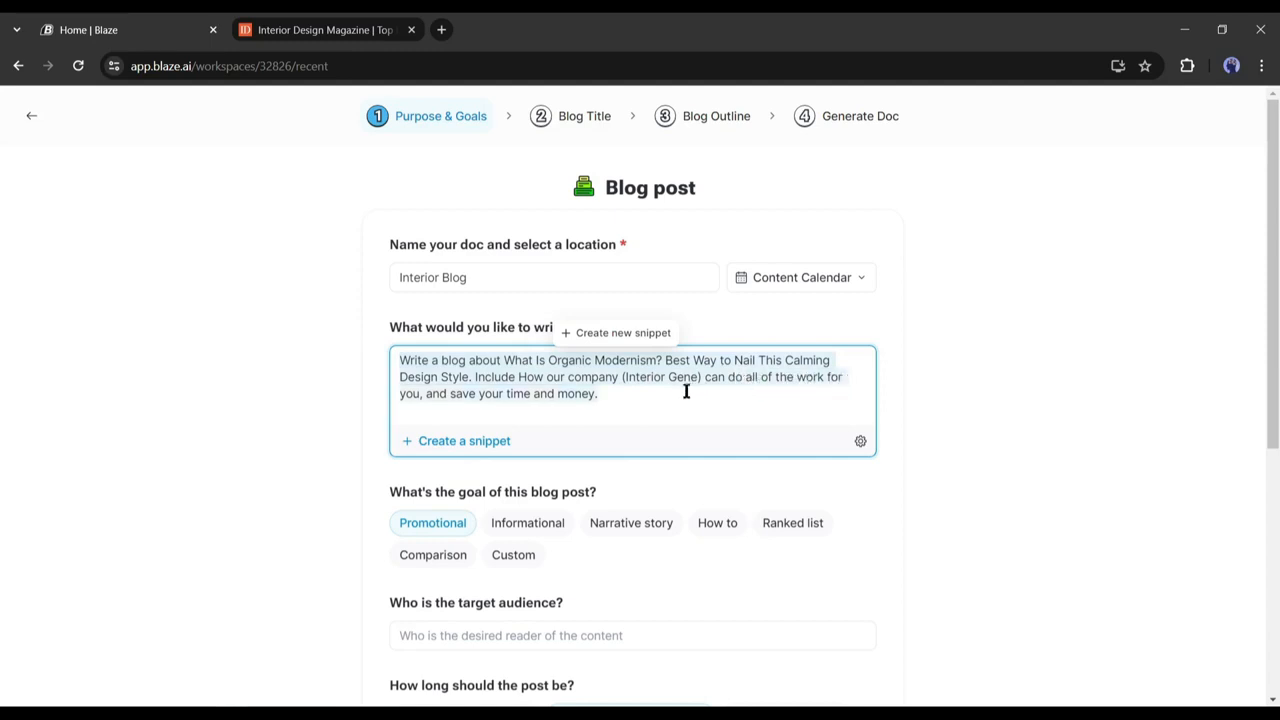
{"action": "left_click", "coordinate": [686, 392]}
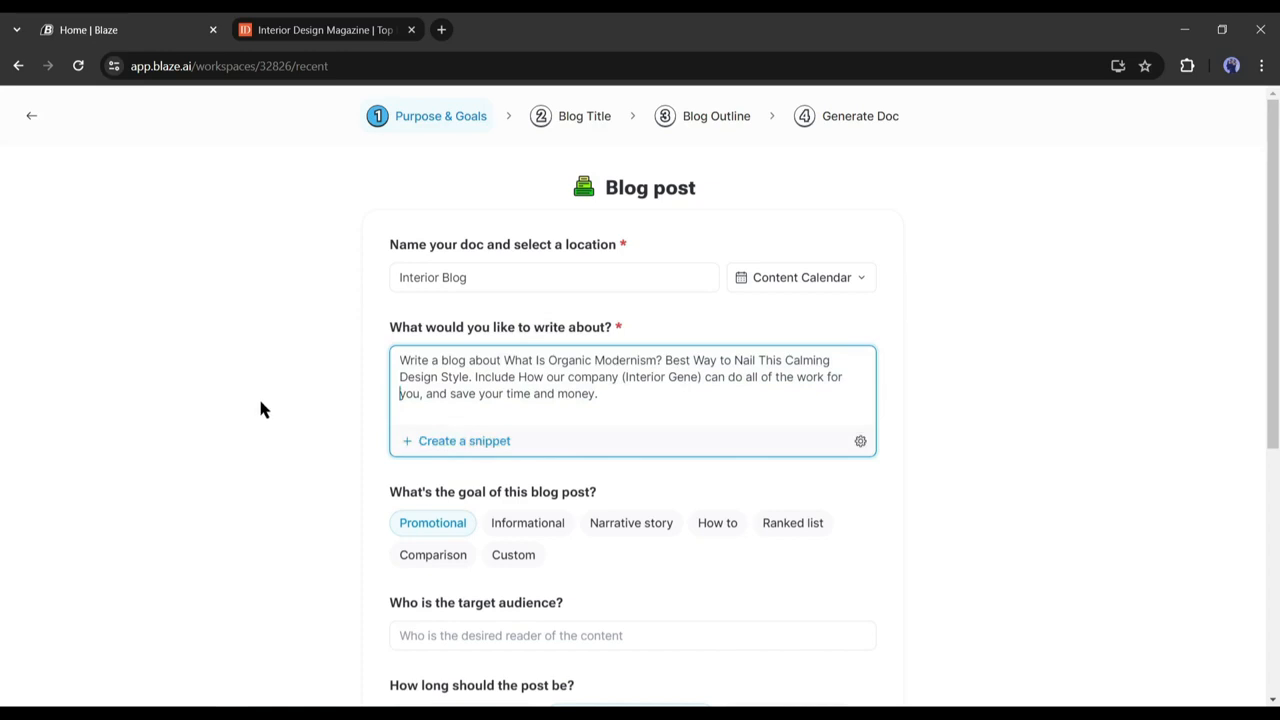
Keep the Promotional goal and set the target audience to 'house owners, design enthusiast'.
{"action": "scroll", "coordinate": [262, 412], "scroll_direction": "down", "scroll_amount": 2}
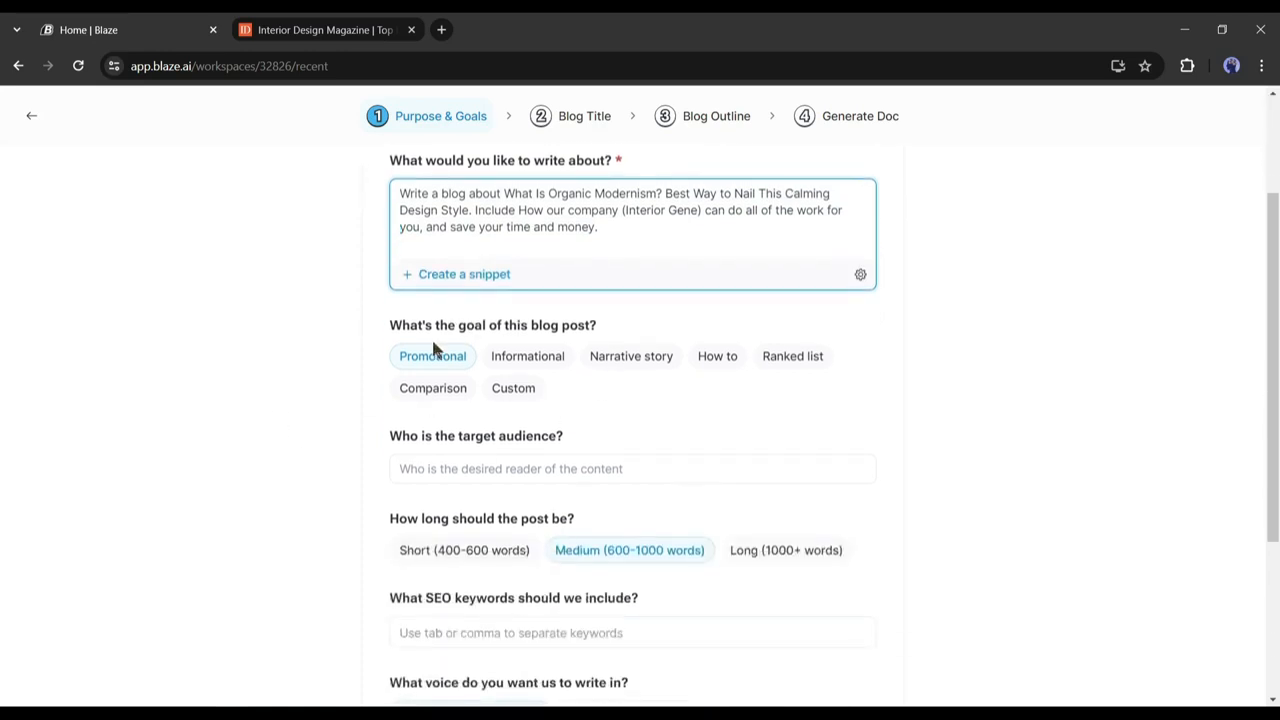
{"action": "left_click", "coordinate": [432, 357]}
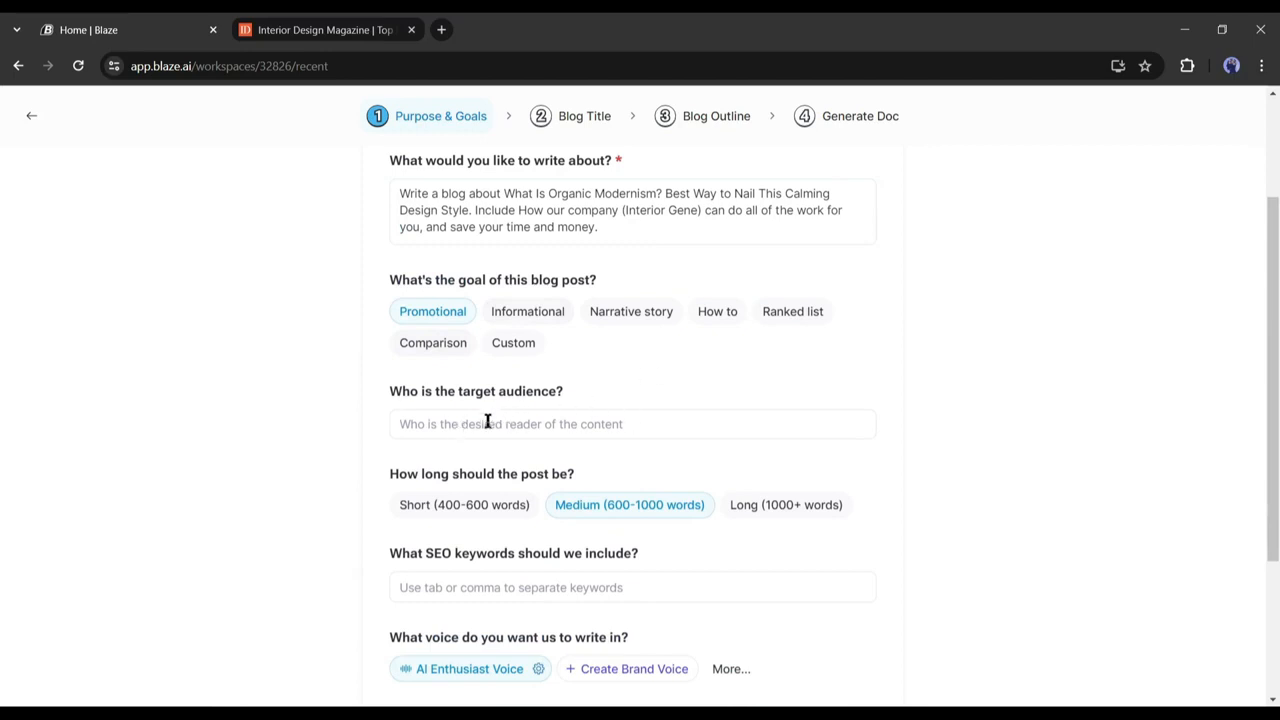
{"action": "left_click", "coordinate": [487, 423]}
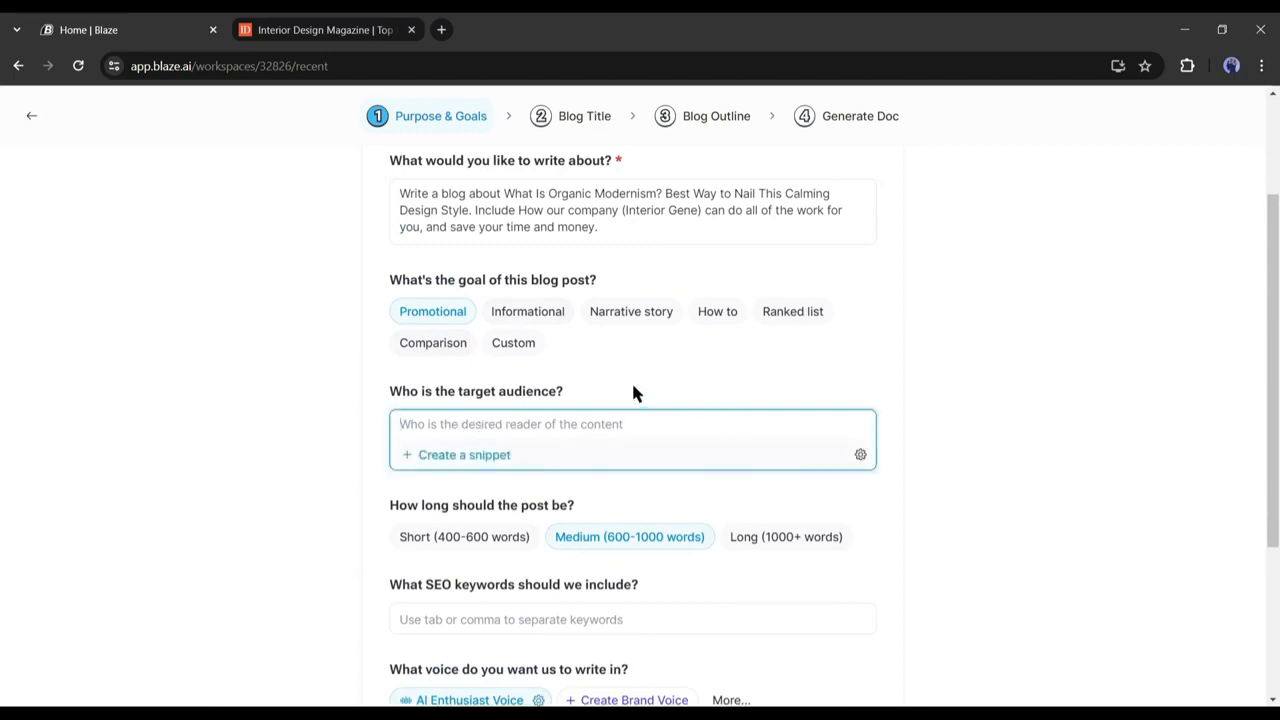
{"action": "type", "text": "house owners"}
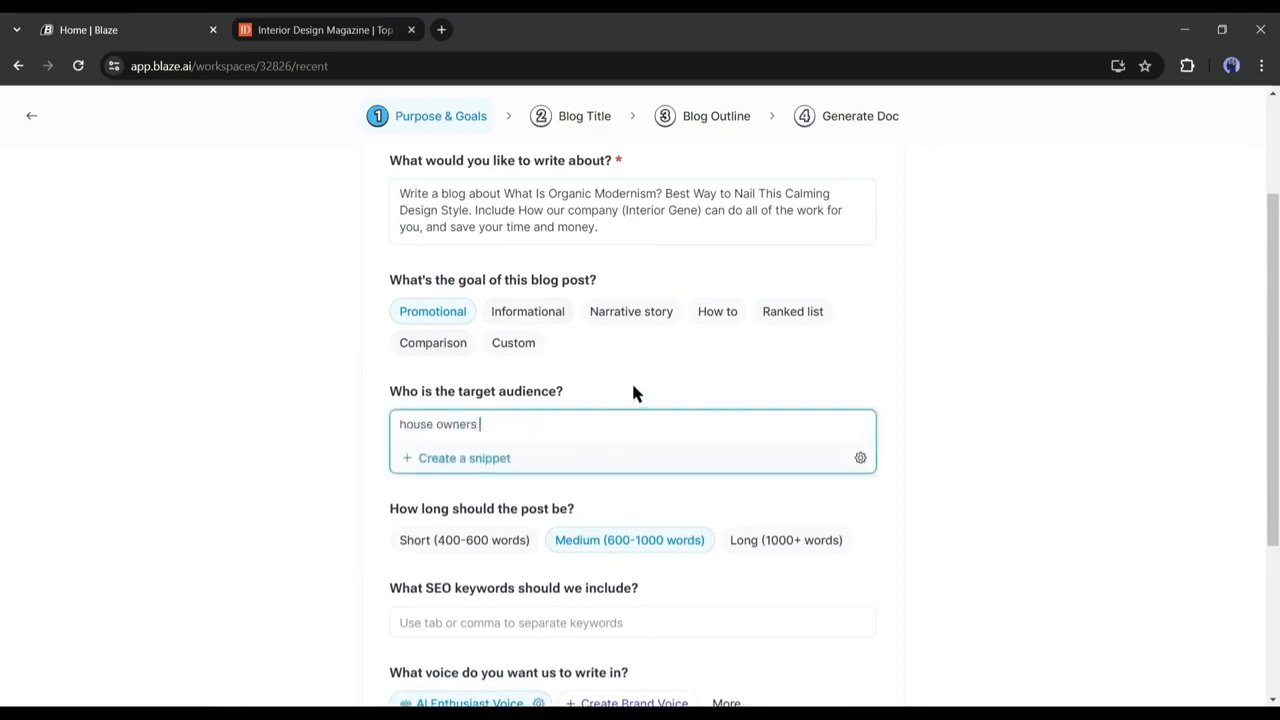
{"action": "type", "text": ", design enthusiast"}
{"action": "key", "text": "Home"}
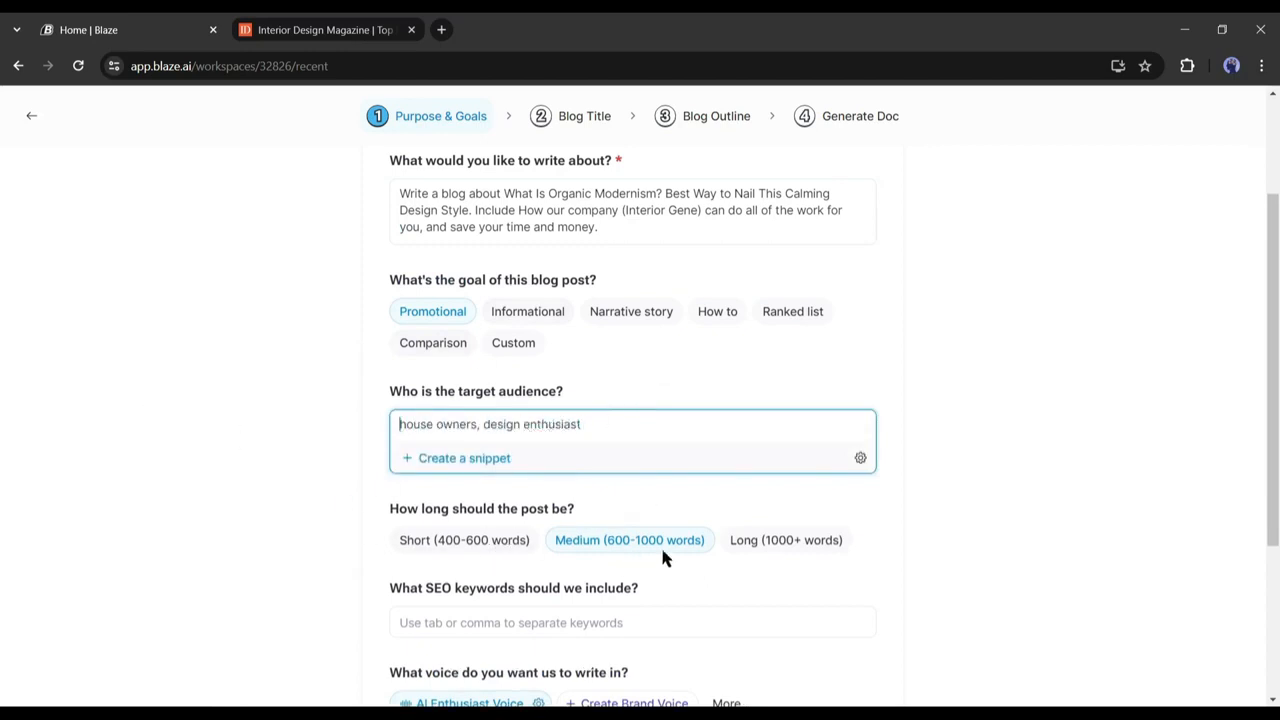
Keep Medium post length and add the SEO keyword 'interior design idea'.
{"action": "scroll", "coordinate": [600, 580], "scroll_direction": "down", "scroll_amount": 2}
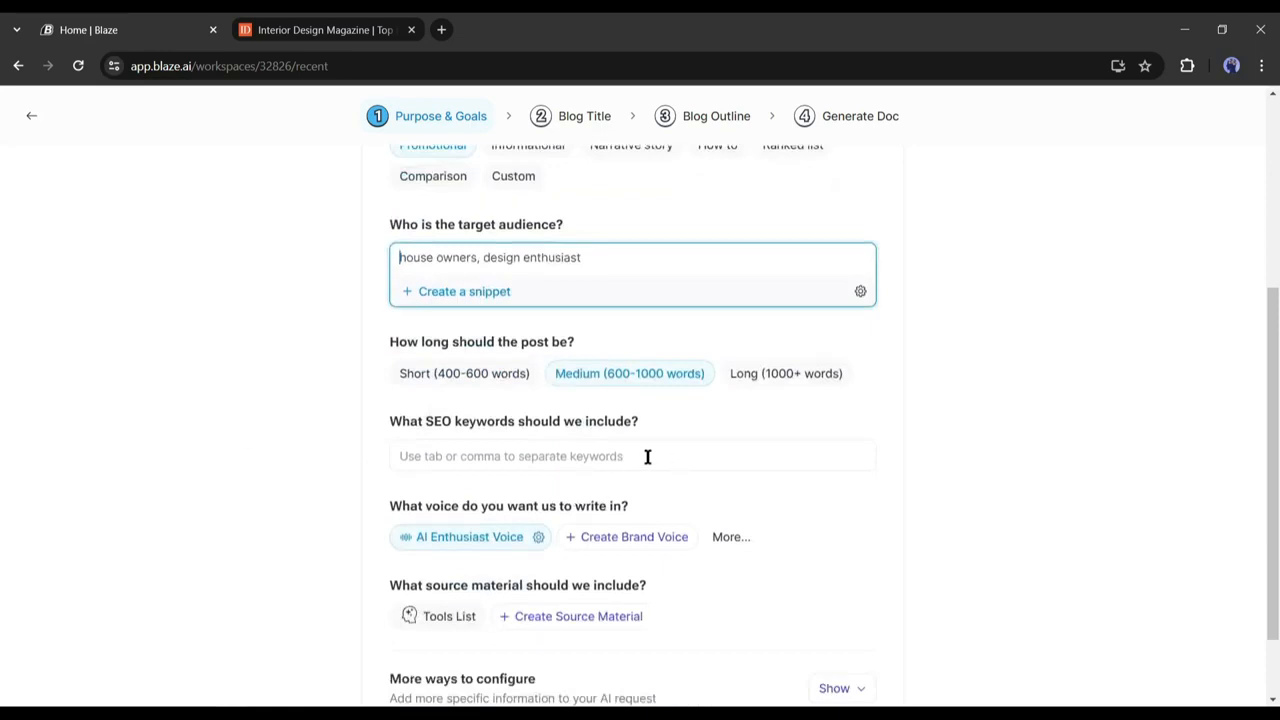
{"action": "left_click", "coordinate": [636, 385]}
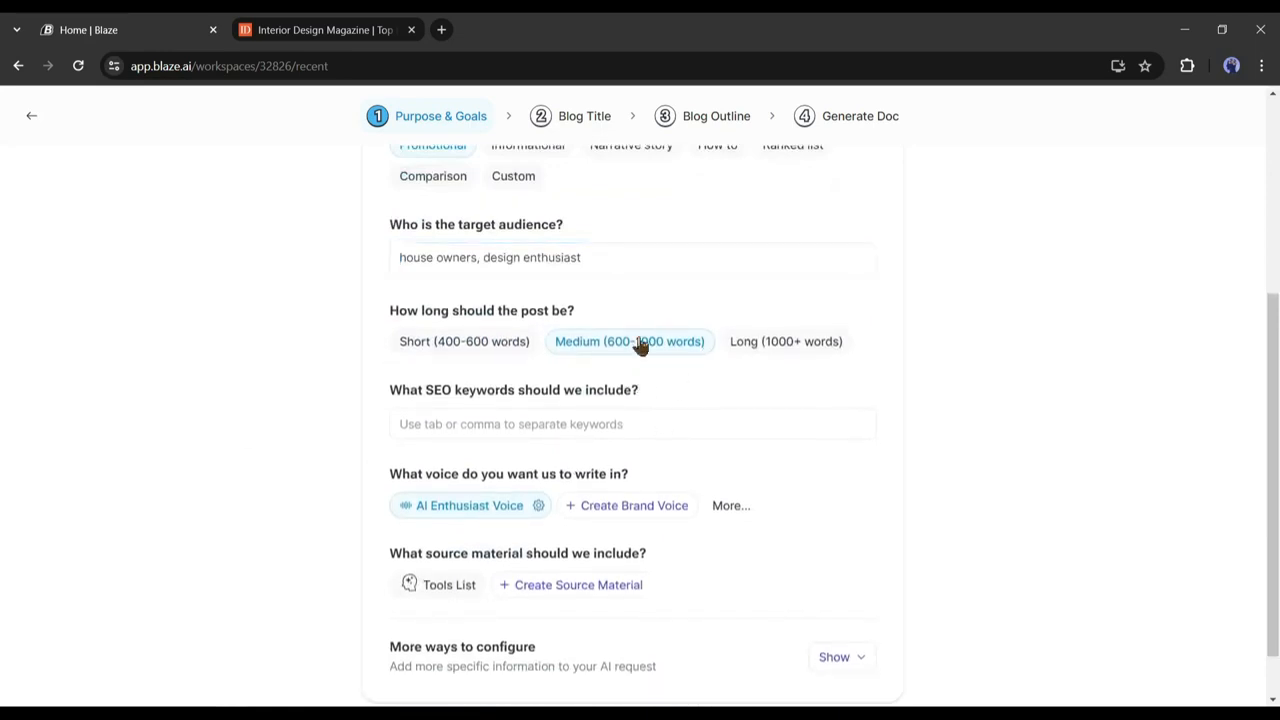
{"action": "left_click", "coordinate": [595, 428]}
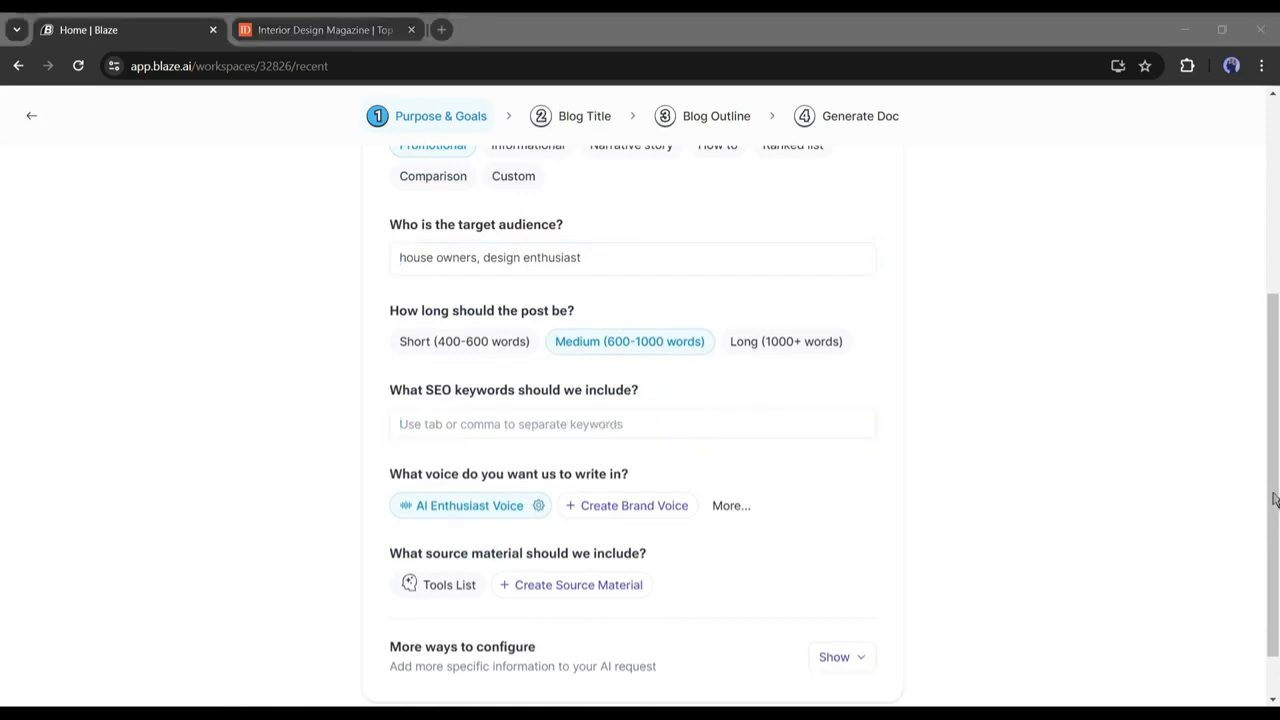
{"action": "left_click", "coordinate": [517, 430]}
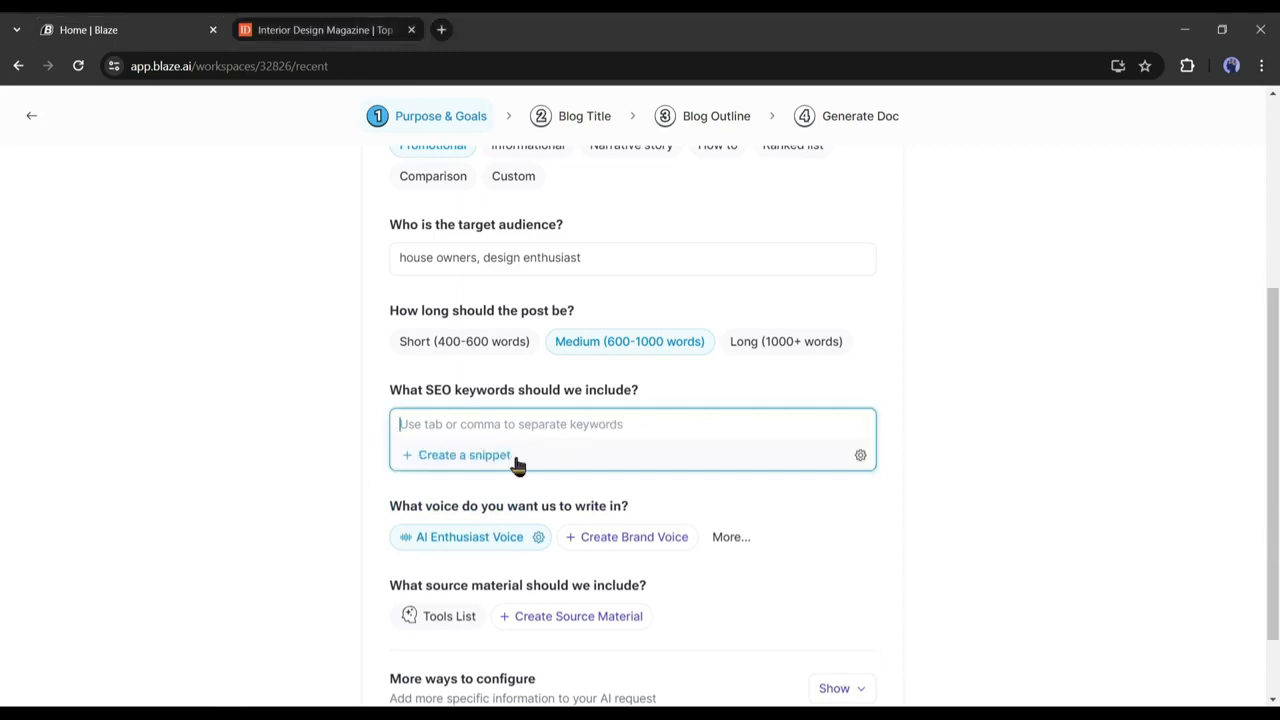
{"action": "type", "text": "interior des"}
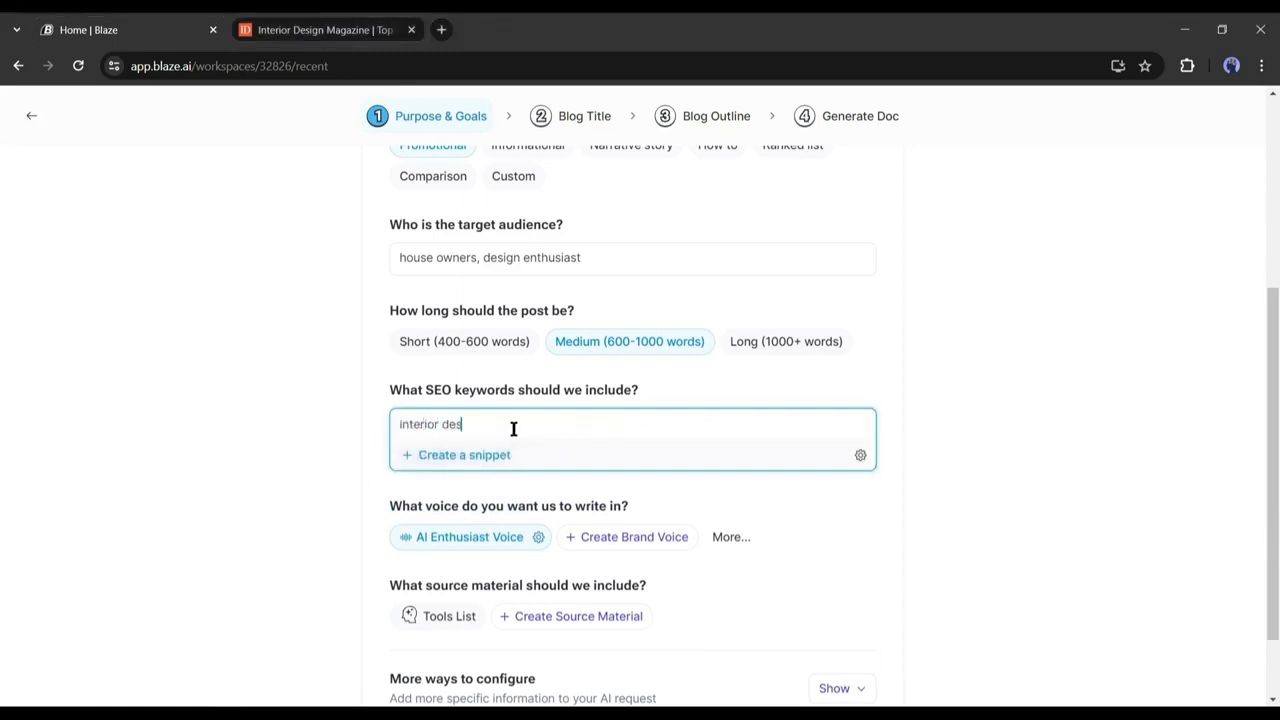
{"action": "type", "text": "ign idea"}
{"action": "key", "text": "Return"}
Add keywords 'best interior design company', 'interior design' and 'interior design with organic material'.
{"action": "type", "text": "best"}
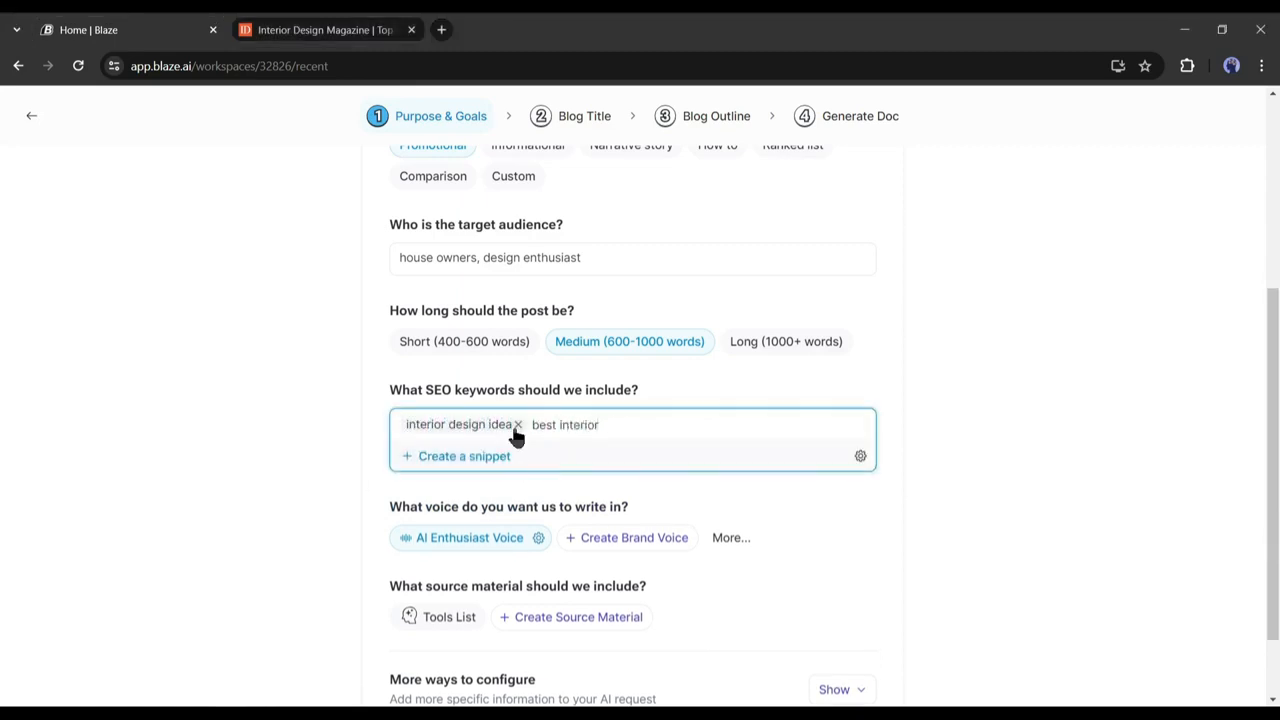
{"action": "key", "text": "Return"}
{"action": "type", "text": "intr"}
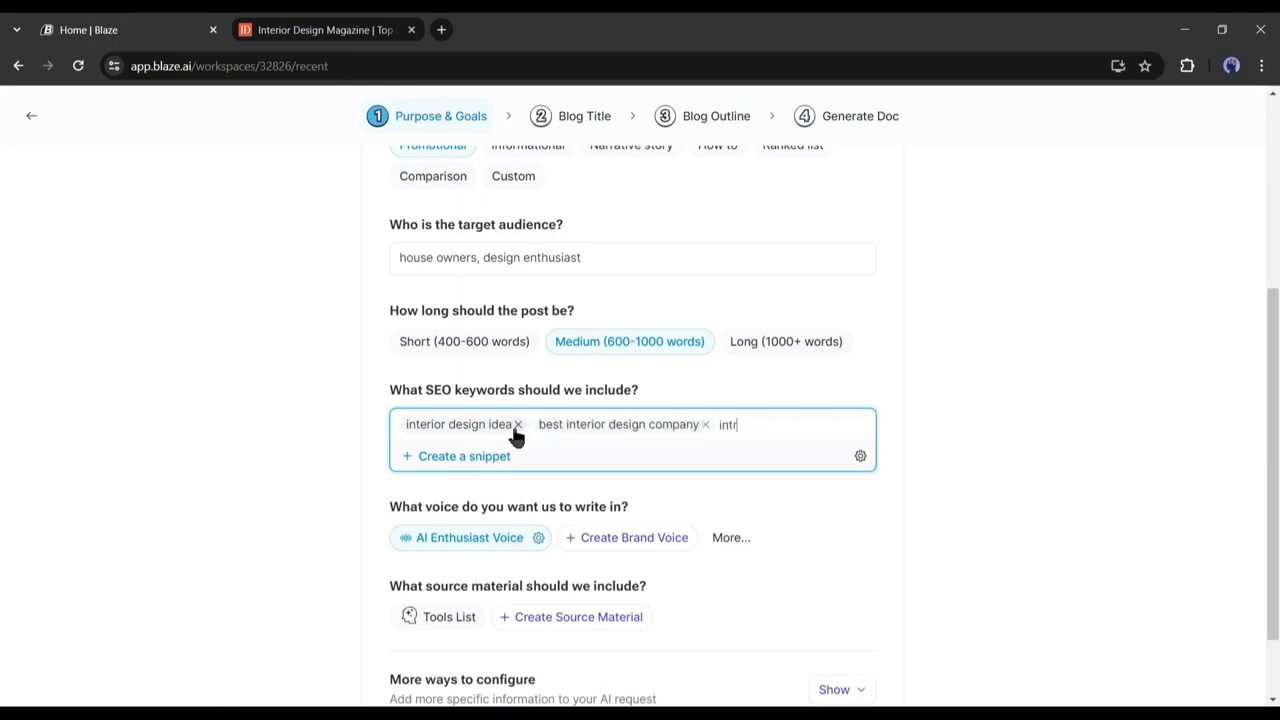
{"action": "key", "text": "BackSpace"}
{"action": "type", "text": "erior design"}
{"action": "key", "text": "Return"}
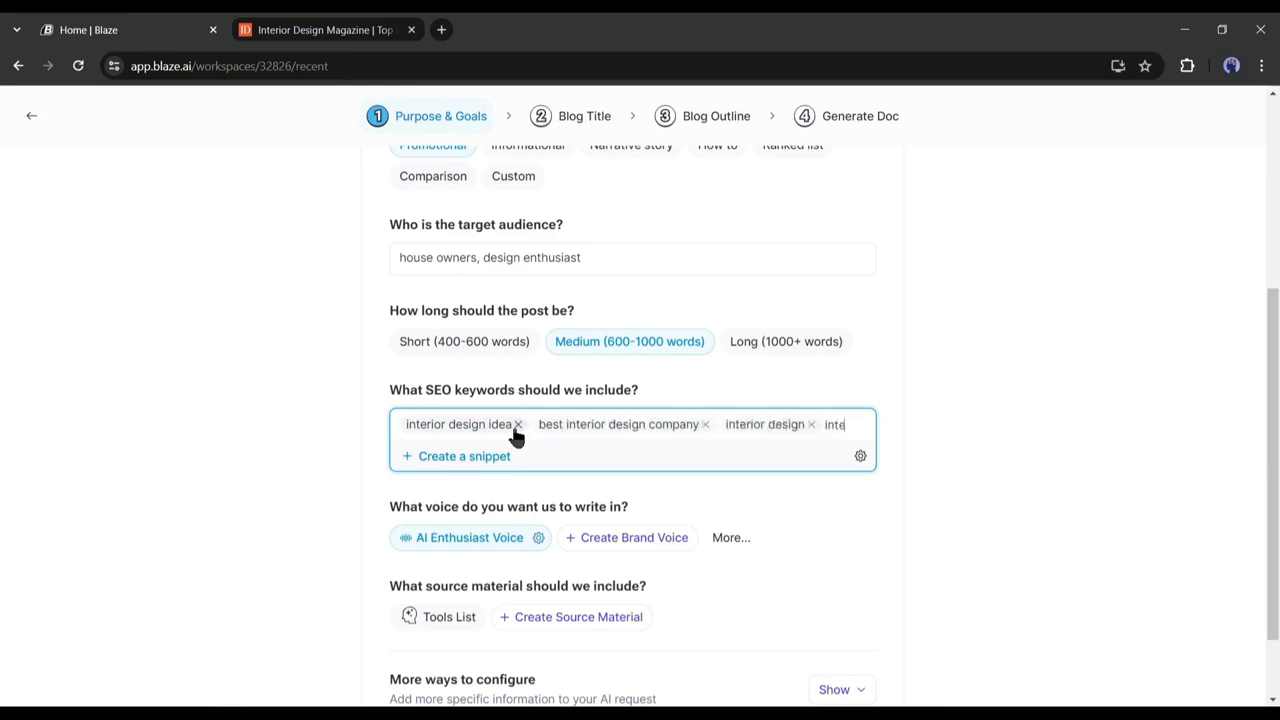
{"action": "type", "text": "interior design with organic material"}
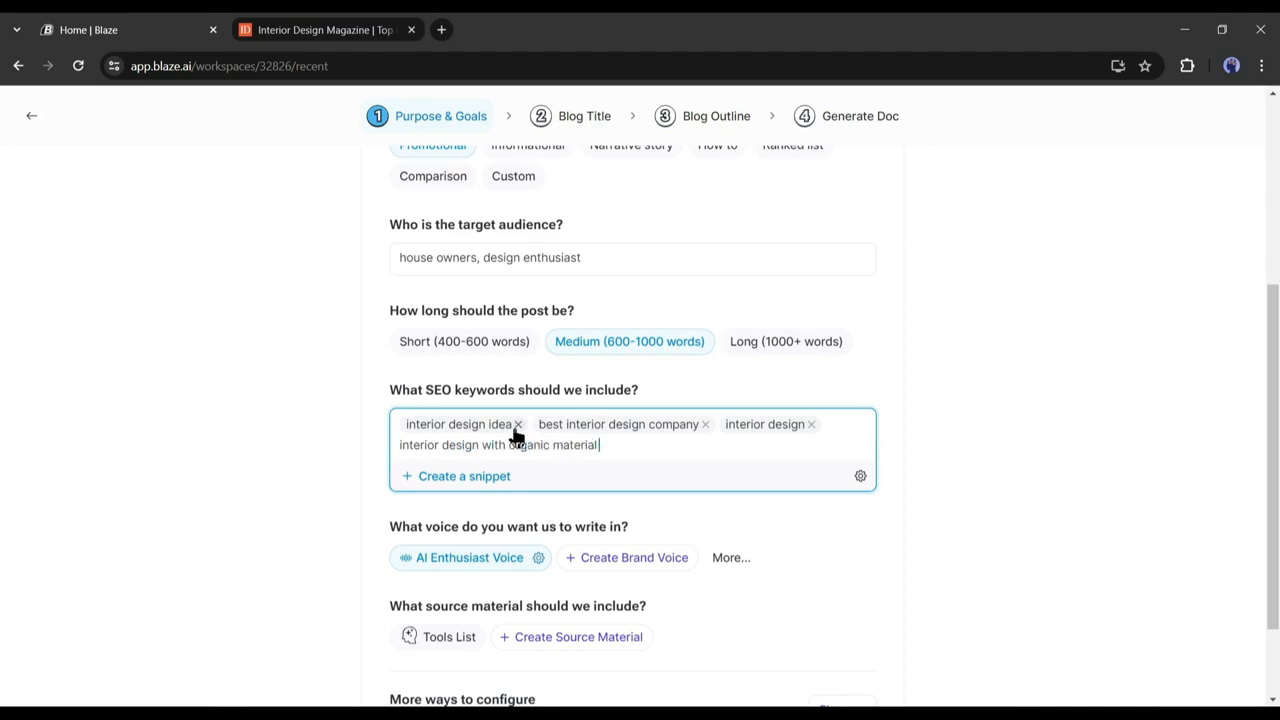
{"action": "key", "text": "Return"}
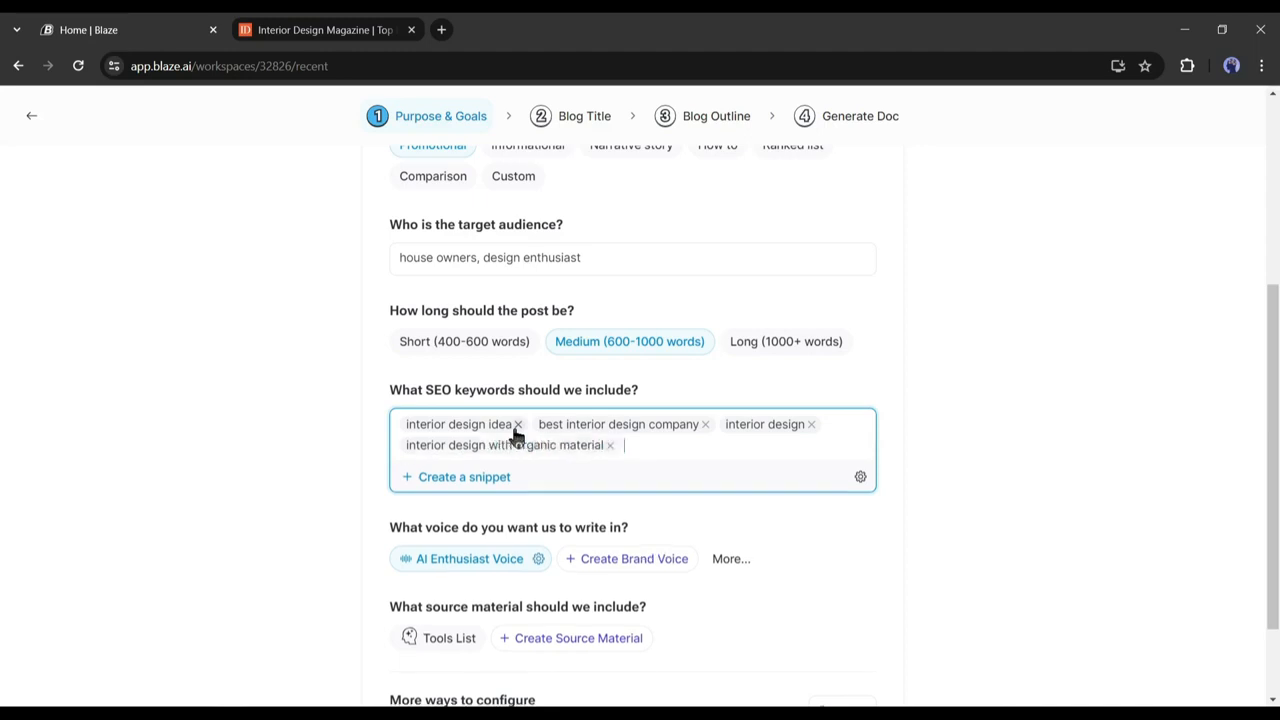
Abandon the custom brand voice and choose Professional as the writing voice.
{"action": "scroll", "coordinate": [266, 446], "scroll_direction": "down", "scroll_amount": 2}
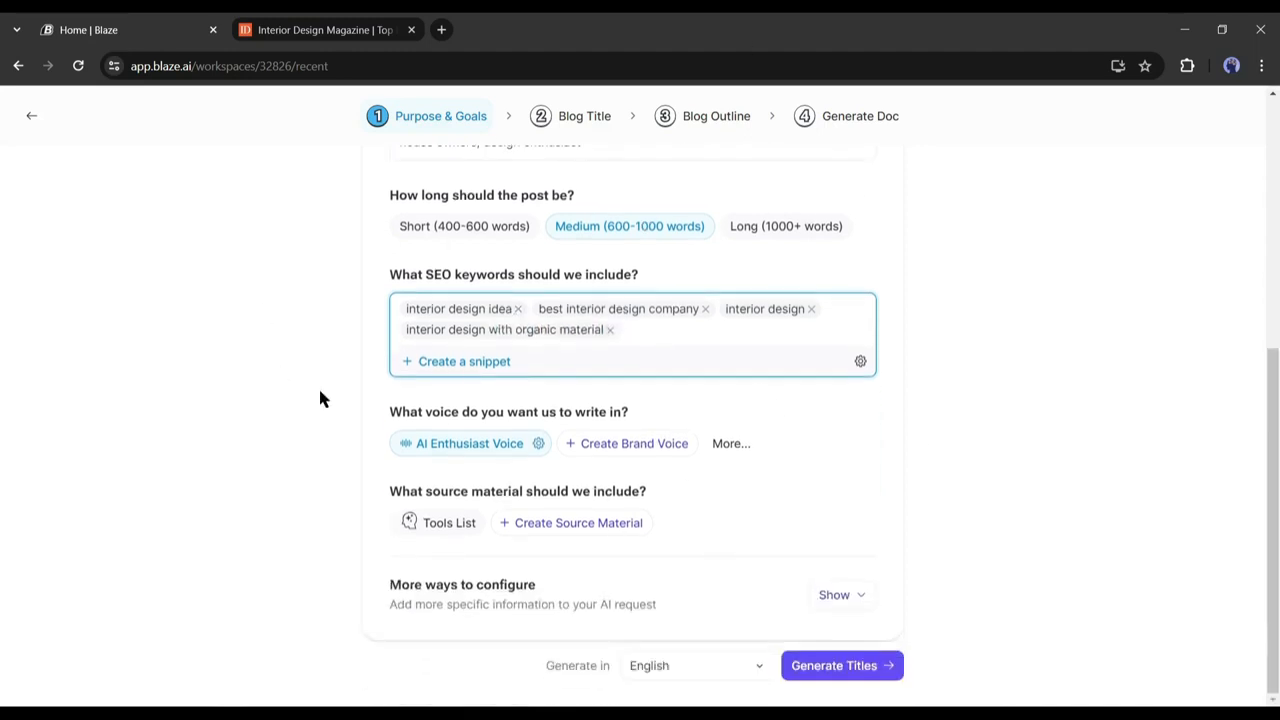
{"action": "mouse_move", "coordinate": [518, 450]}
{"action": "left_click", "coordinate": [655, 447]}
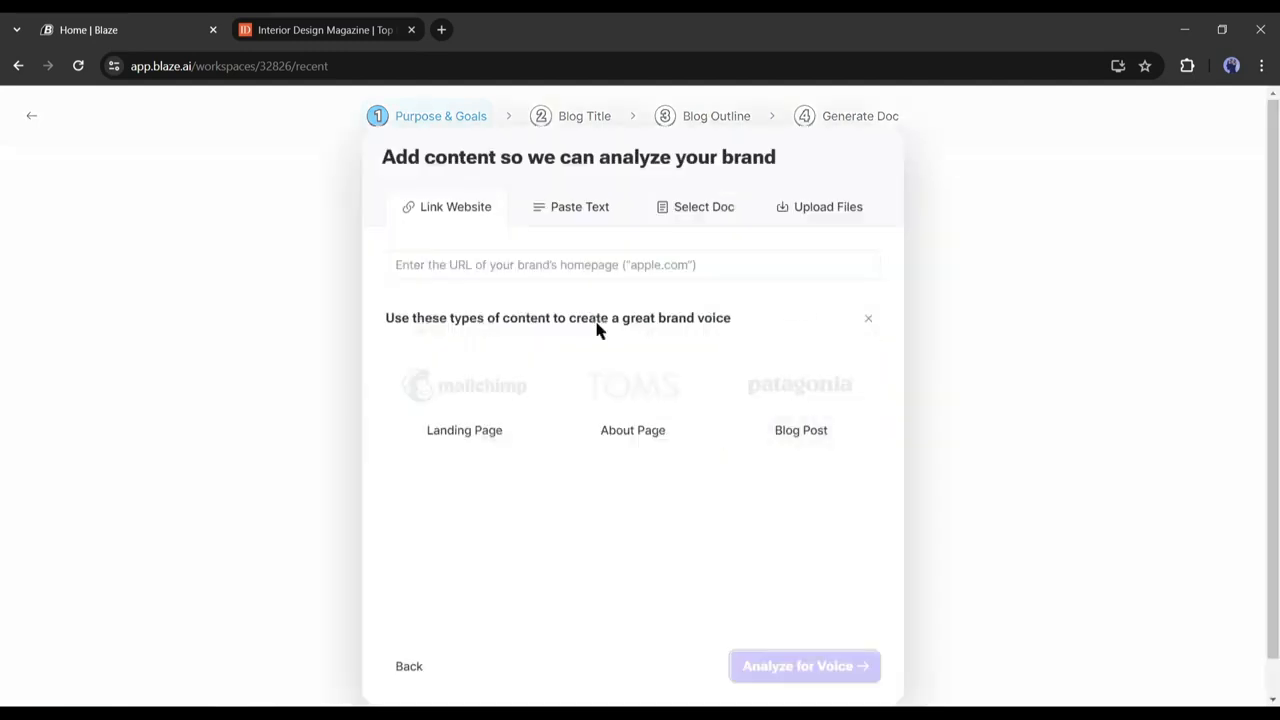
{"action": "left_click", "coordinate": [409, 664]}
{"action": "left_click", "coordinate": [735, 443]}
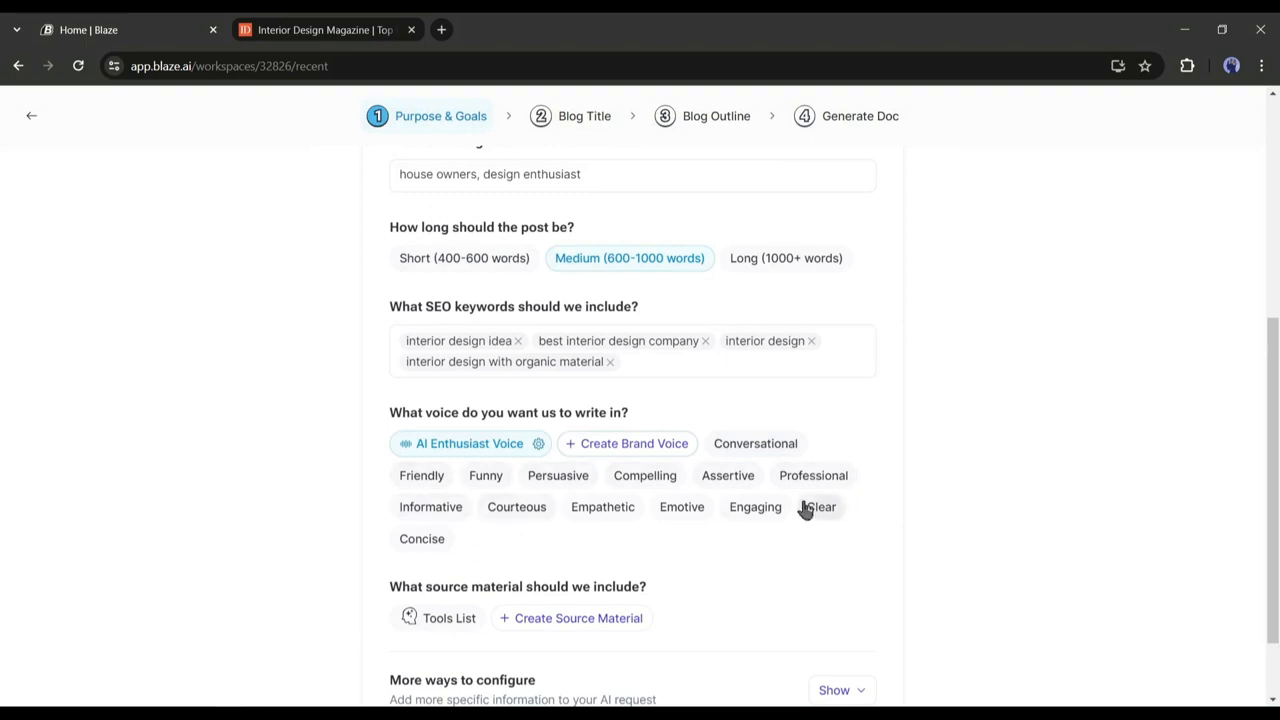
{"action": "left_click", "coordinate": [805, 477]}
Open the Create source material dialog, glancing at the interior design magazine page.
{"action": "scroll", "coordinate": [380, 485], "scroll_direction": "down", "scroll_amount": 1}
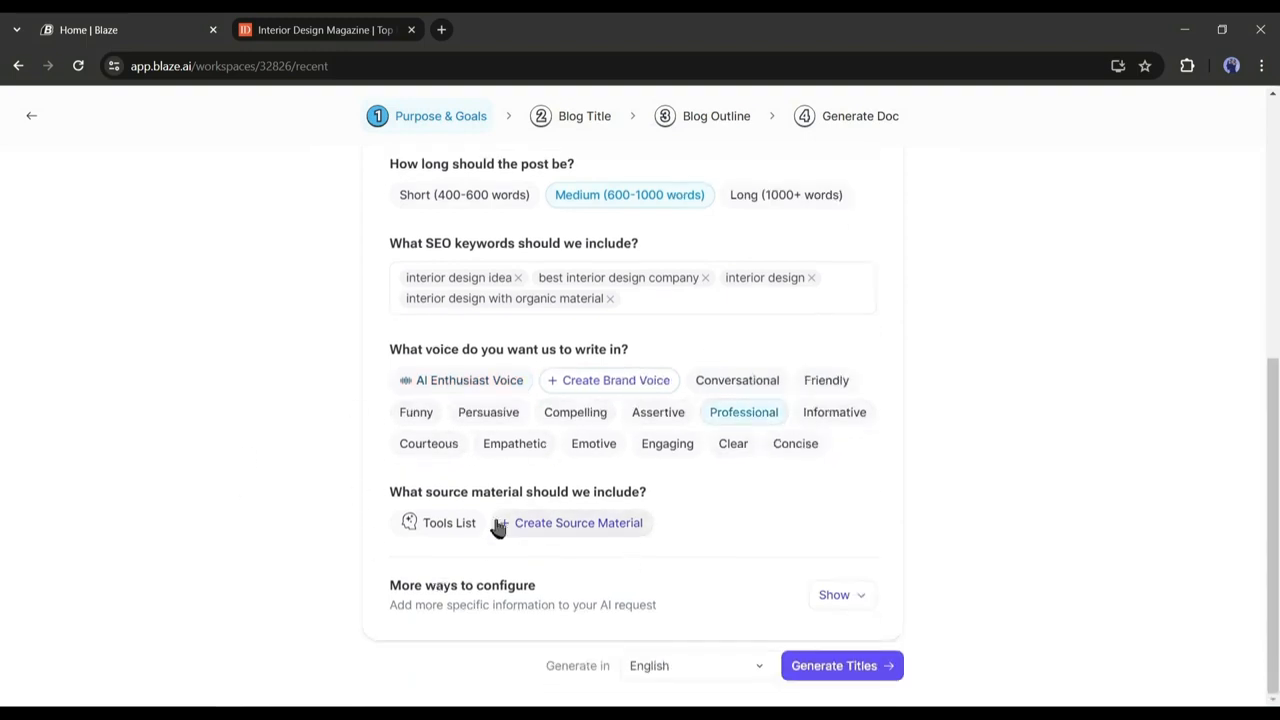
{"action": "left_click", "coordinate": [565, 525]}
{"action": "left_click", "coordinate": [541, 443]}
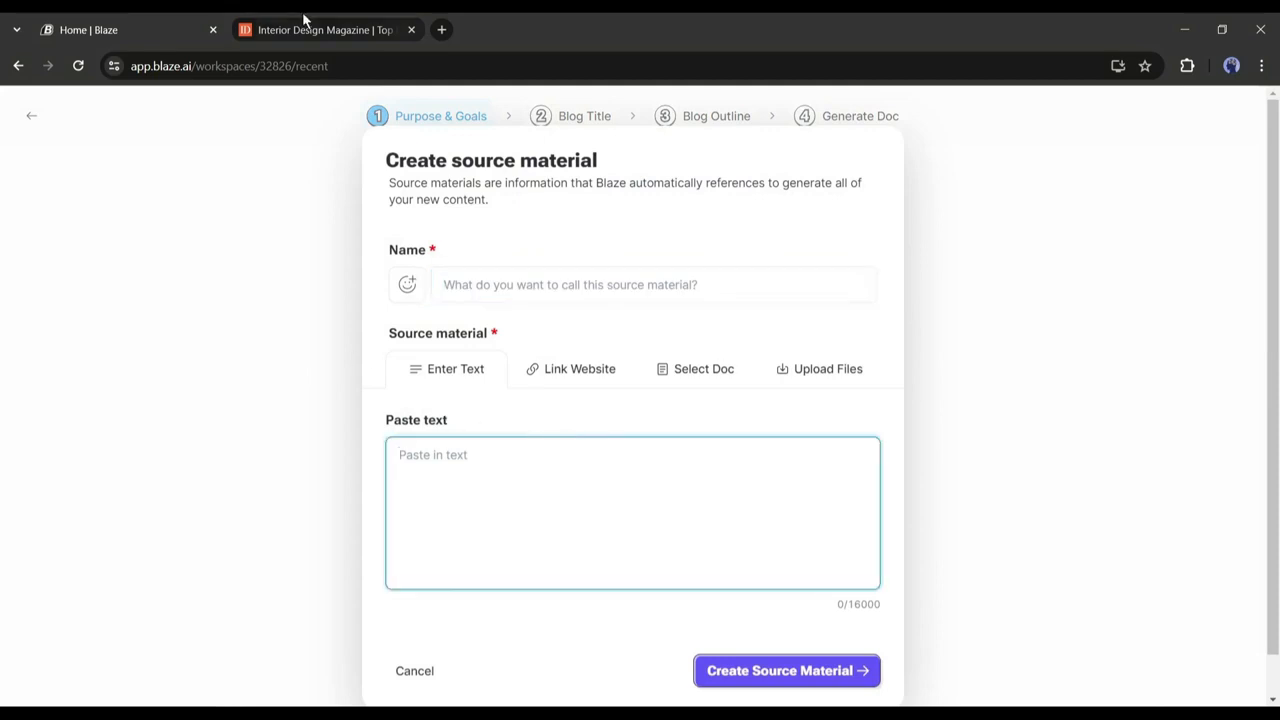
{"action": "left_click", "coordinate": [302, 15]}
{"action": "left_click", "coordinate": [180, 22]}
Browse the source material options, then cancel adding source material.
{"action": "left_click", "coordinate": [721, 381]}
{"action": "left_click", "coordinate": [443, 370]}
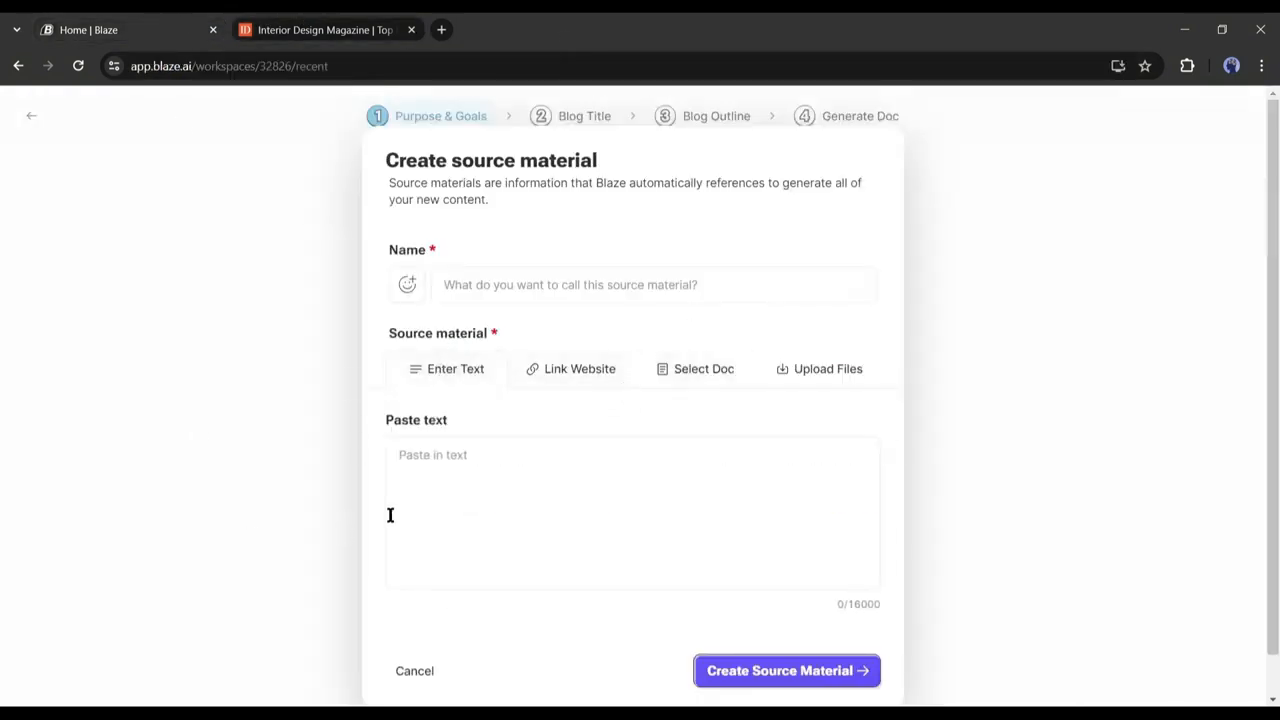
{"action": "left_click", "coordinate": [408, 673]}
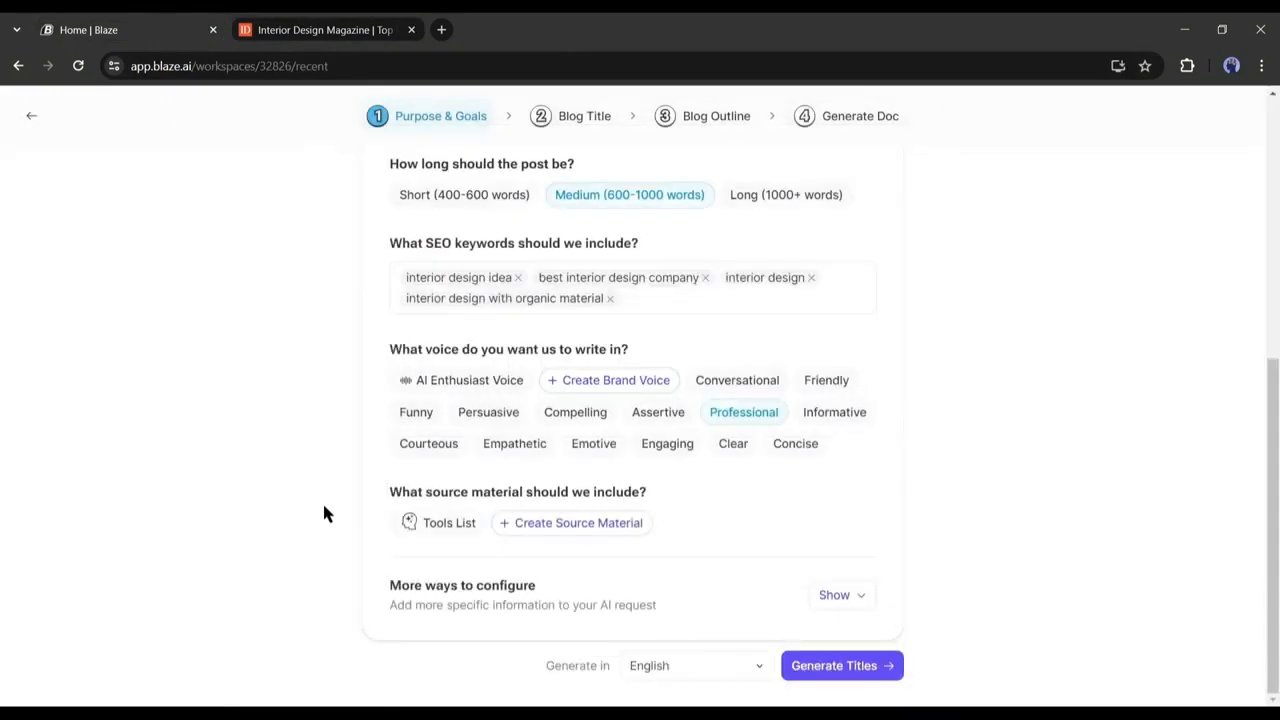
Set the call to action 'Book Your Appointment Now' and generate five title suggestions.
{"action": "left_click", "coordinate": [840, 595]}
{"action": "scroll", "coordinate": [749, 543], "scroll_direction": "down", "scroll_amount": 2}
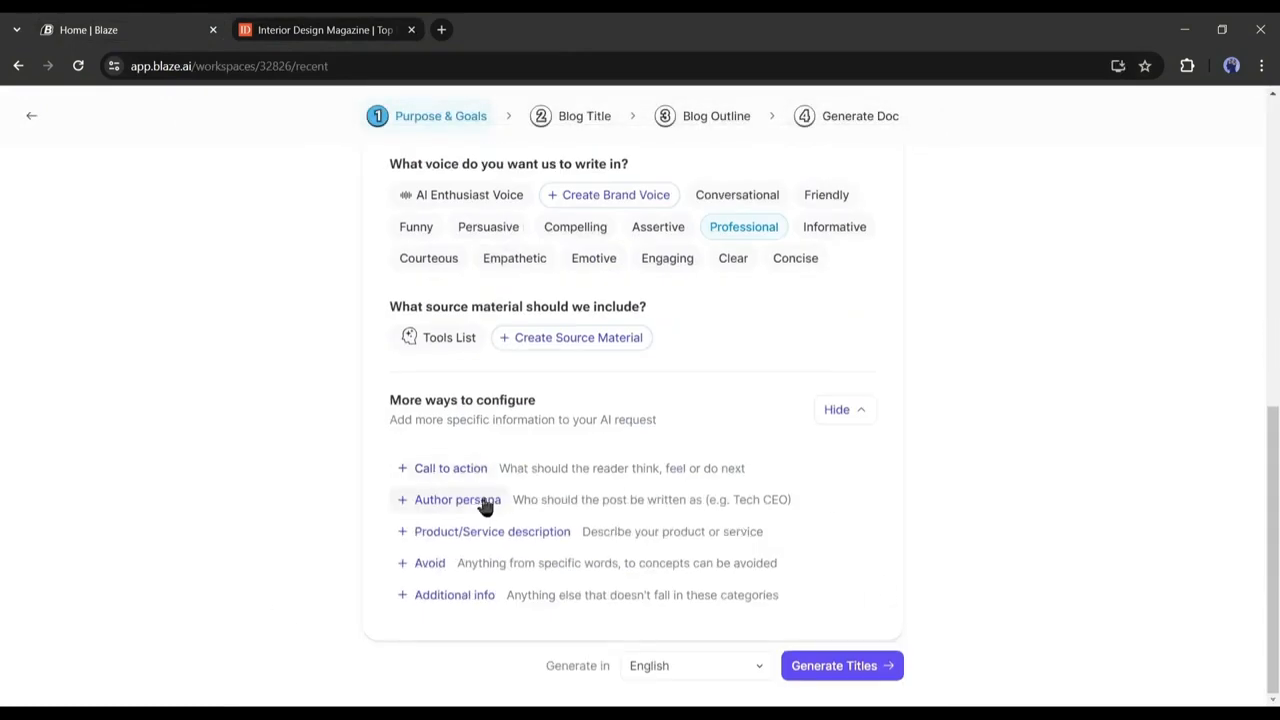
{"action": "left_click", "coordinate": [580, 480]}
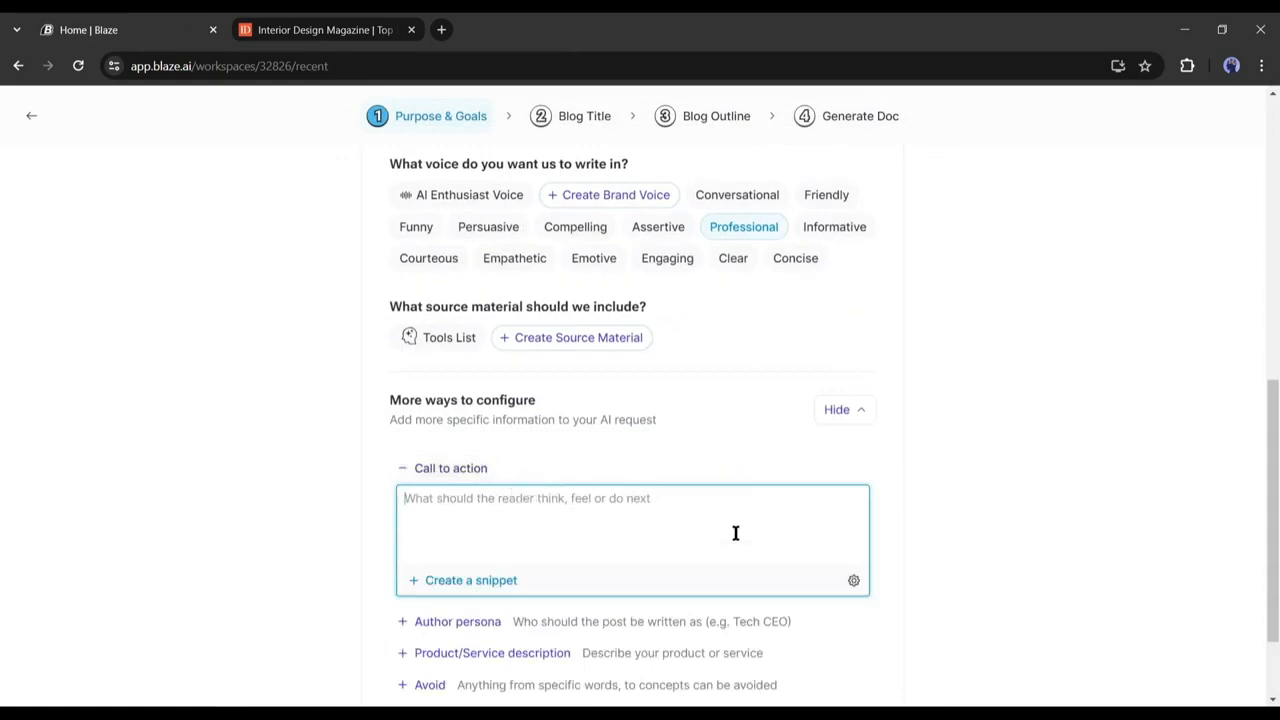
{"action": "scroll", "coordinate": [735, 533], "scroll_direction": "down", "scroll_amount": 2}
{"action": "type", "text": "Book Your Appointment Now"}
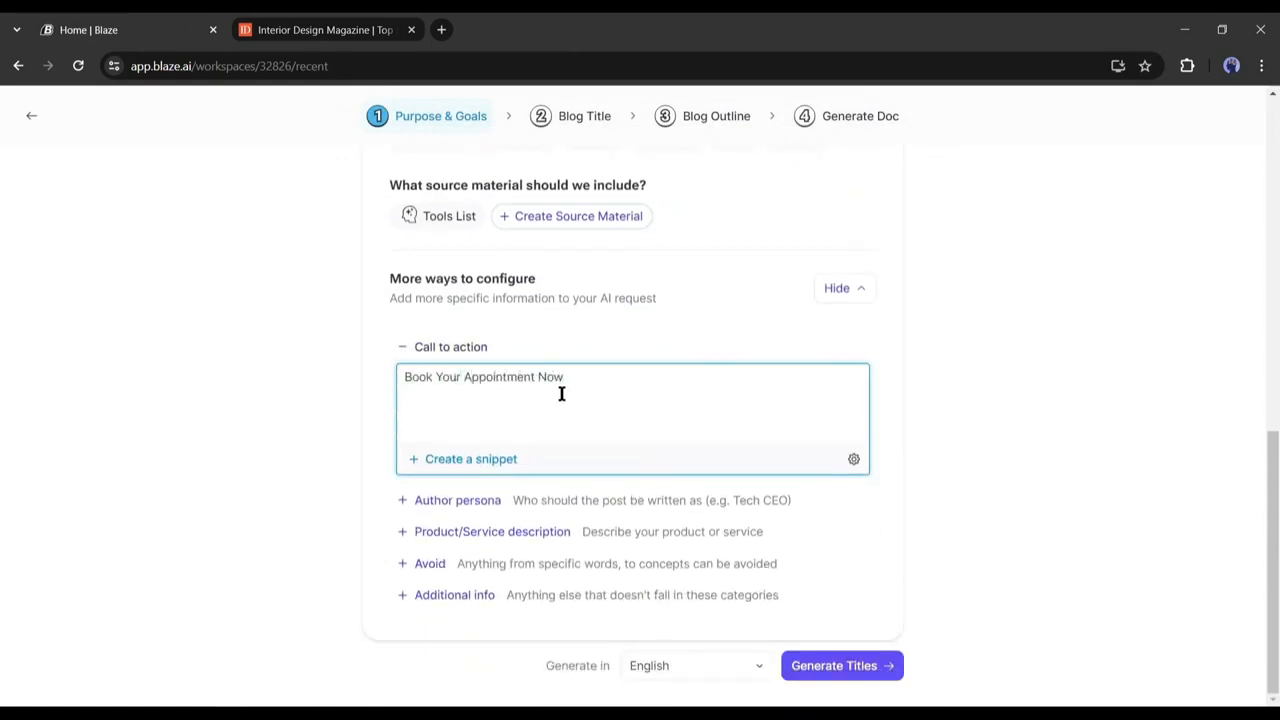
{"action": "left_click", "coordinate": [810, 674]}
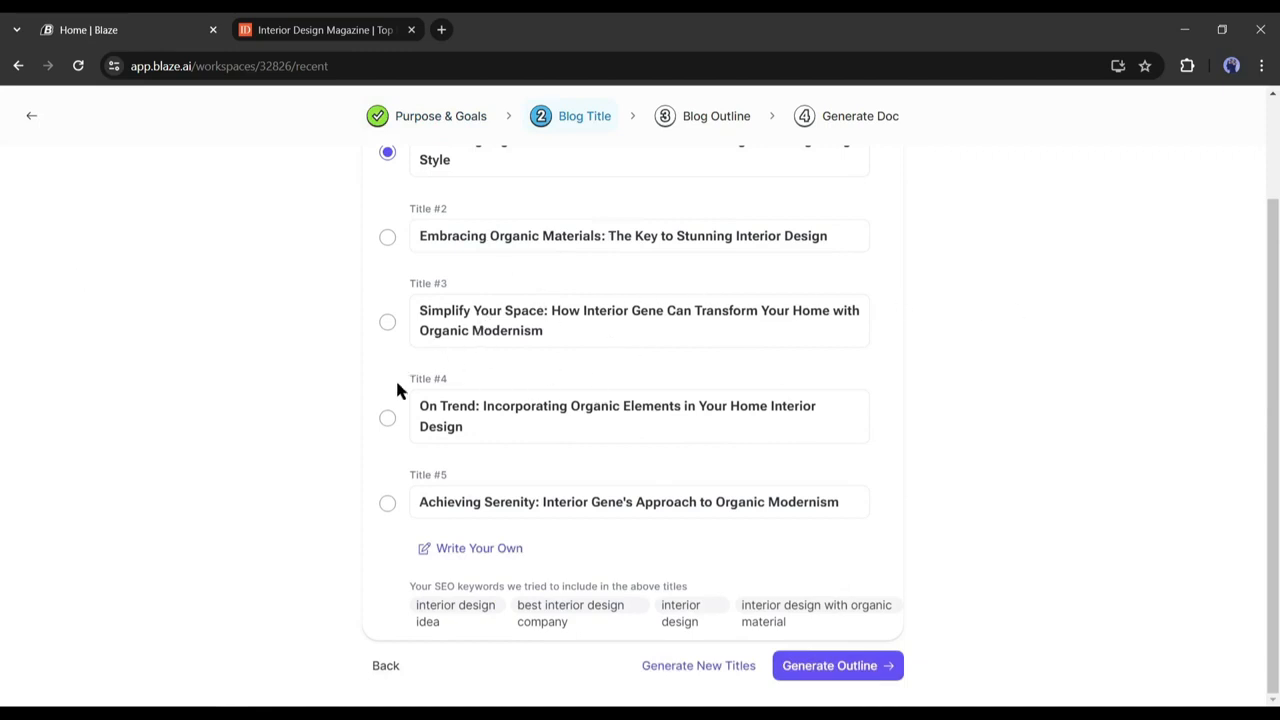
Pick Title #3 on organic modernism, generate and review its outline, then generate the post.
{"action": "left_click", "coordinate": [388, 323]}
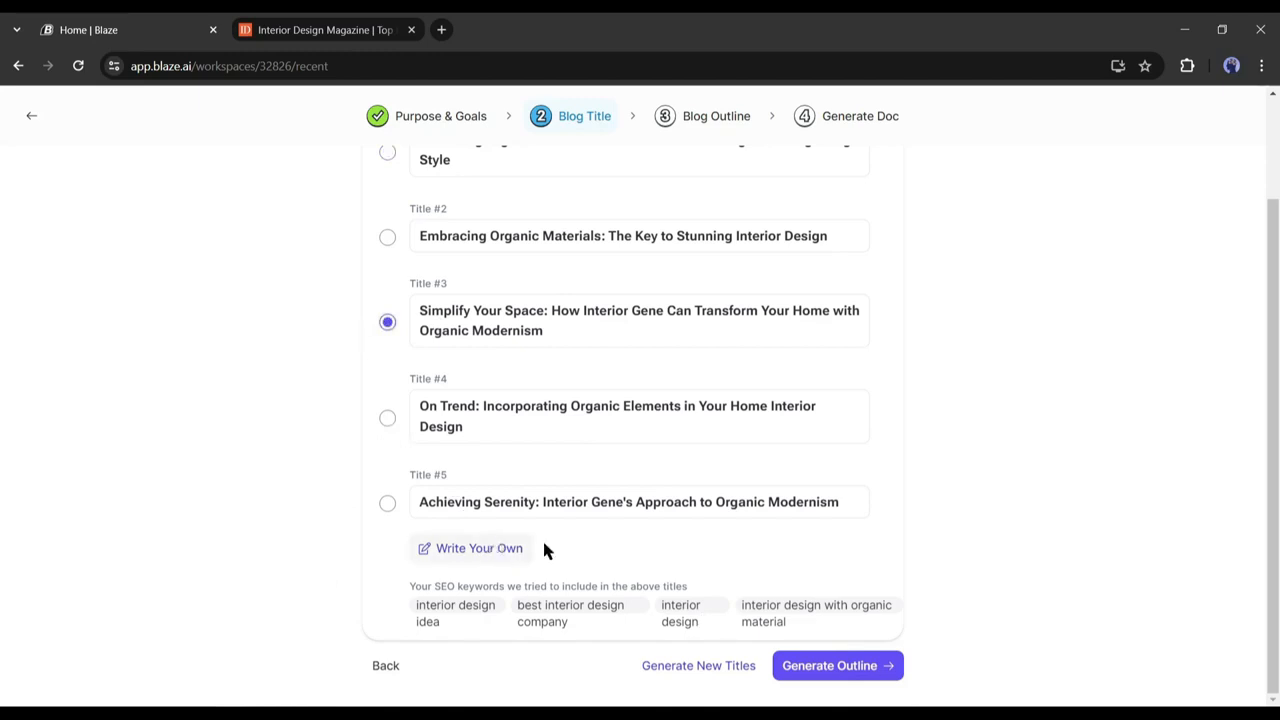
{"action": "left_click", "coordinate": [834, 667]}
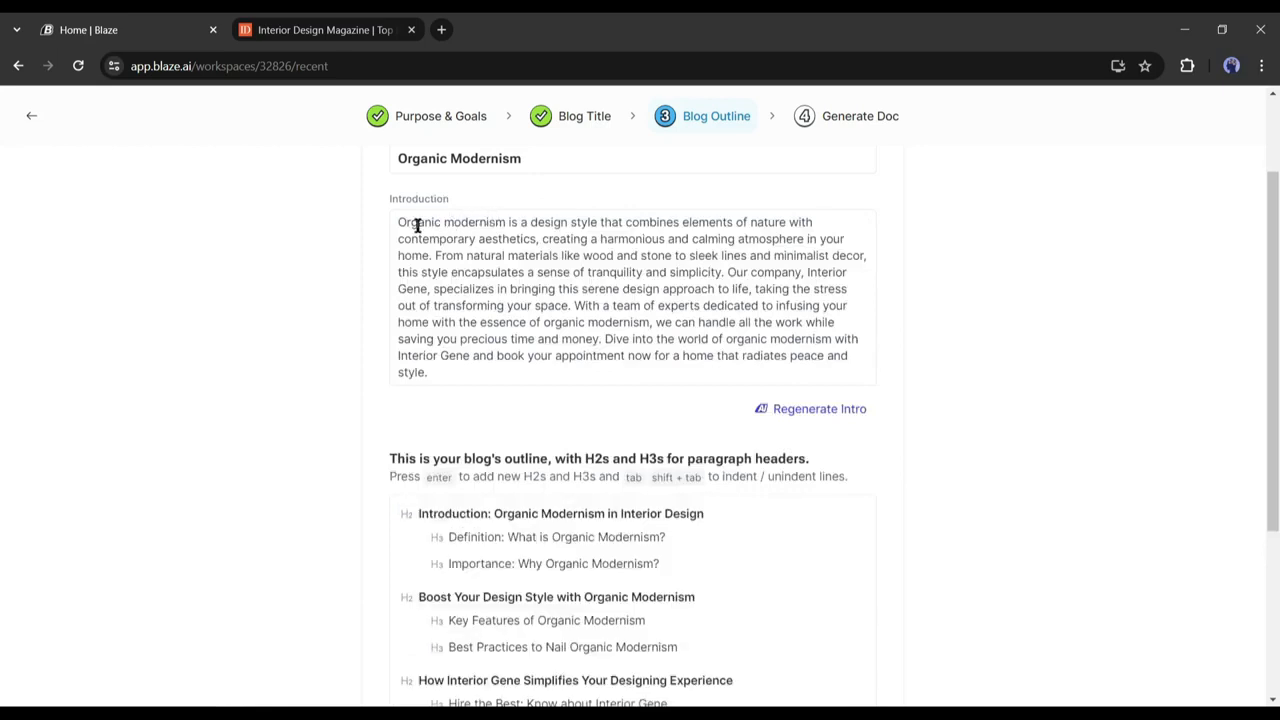
{"action": "left_click_drag", "start_coordinate": [392, 220], "coordinate": [491, 228]}
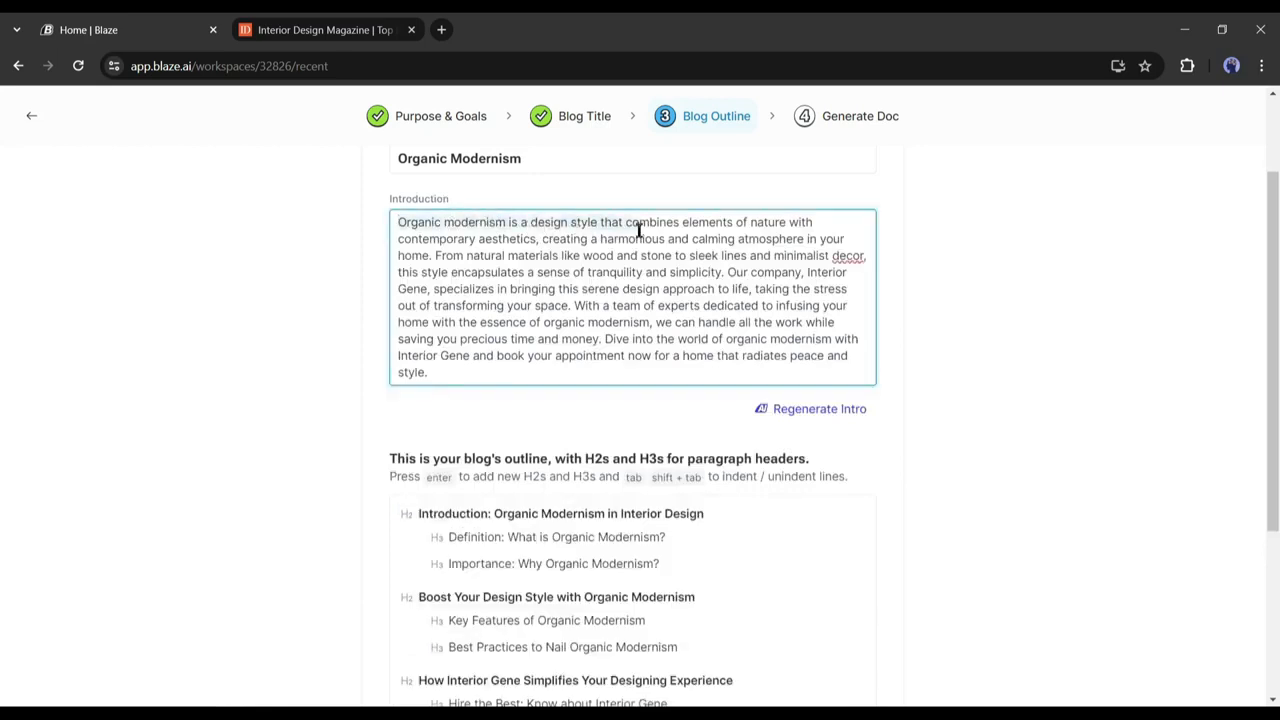
{"action": "left_click_drag", "start_coordinate": [638, 230], "coordinate": [840, 262]}
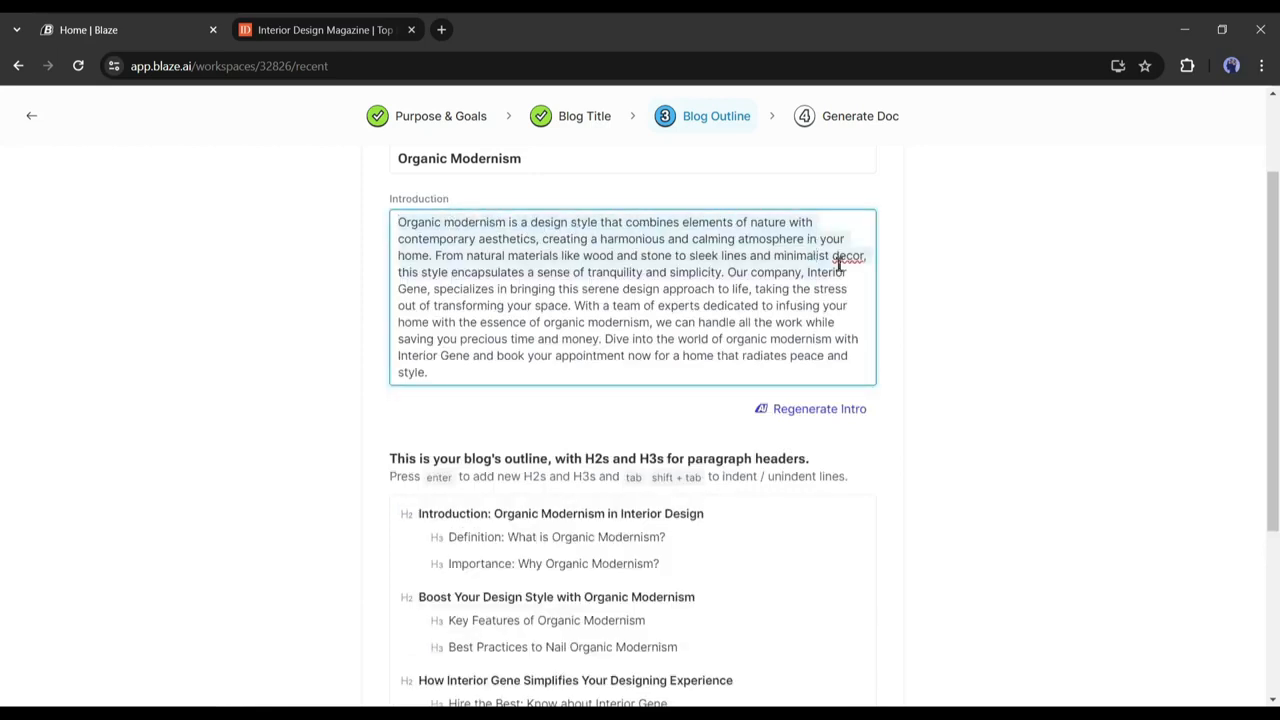
{"action": "left_click", "coordinate": [683, 307]}
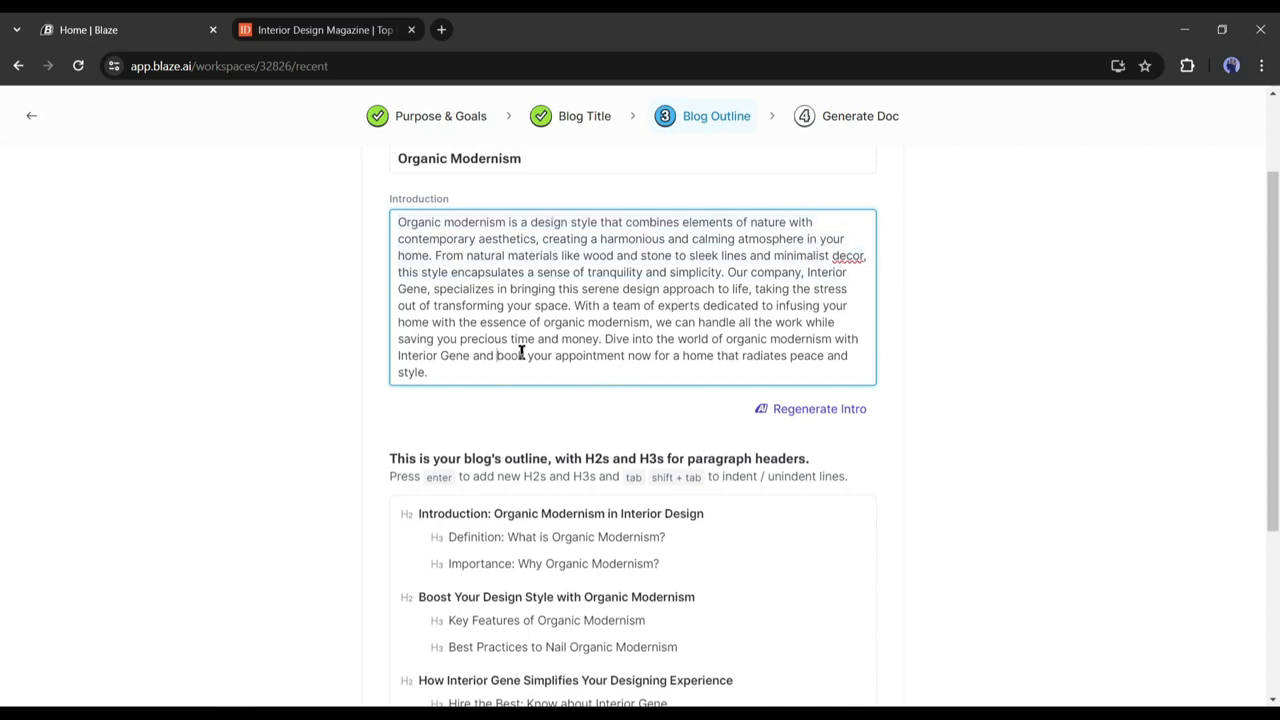
{"action": "scroll", "coordinate": [521, 353], "scroll_direction": "down", "scroll_amount": 3}
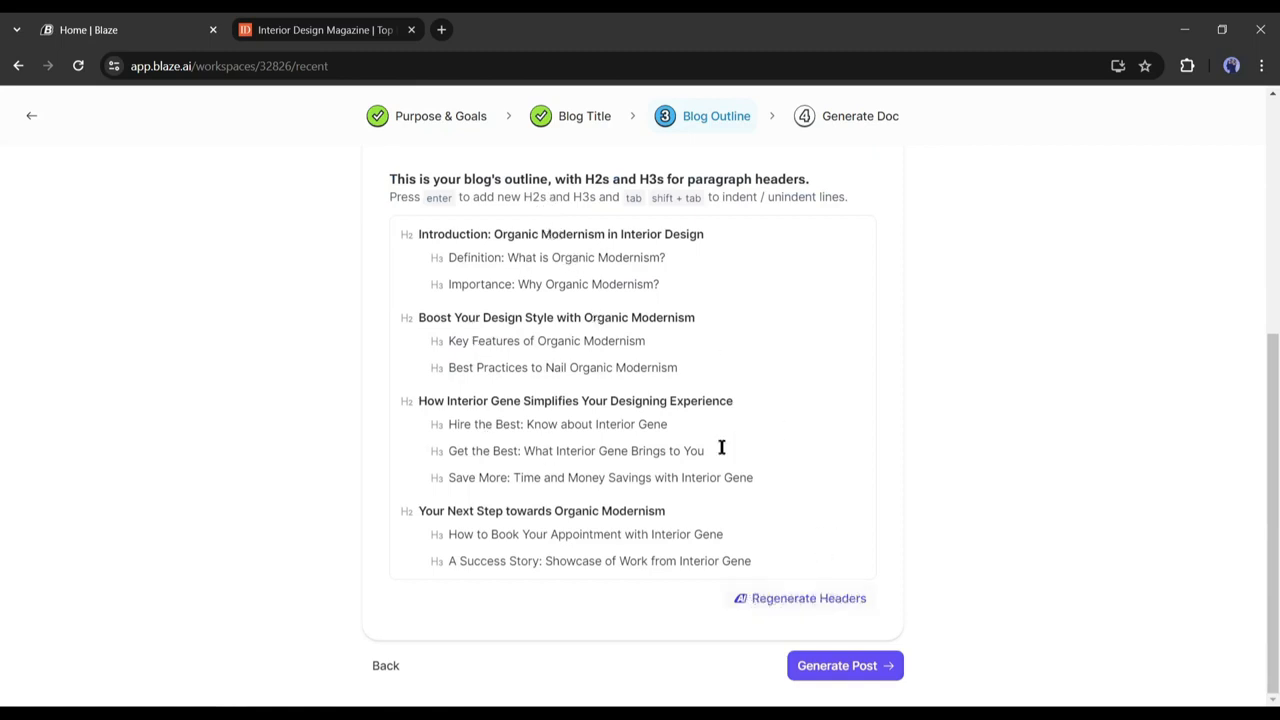
{"action": "left_click", "coordinate": [857, 668]}
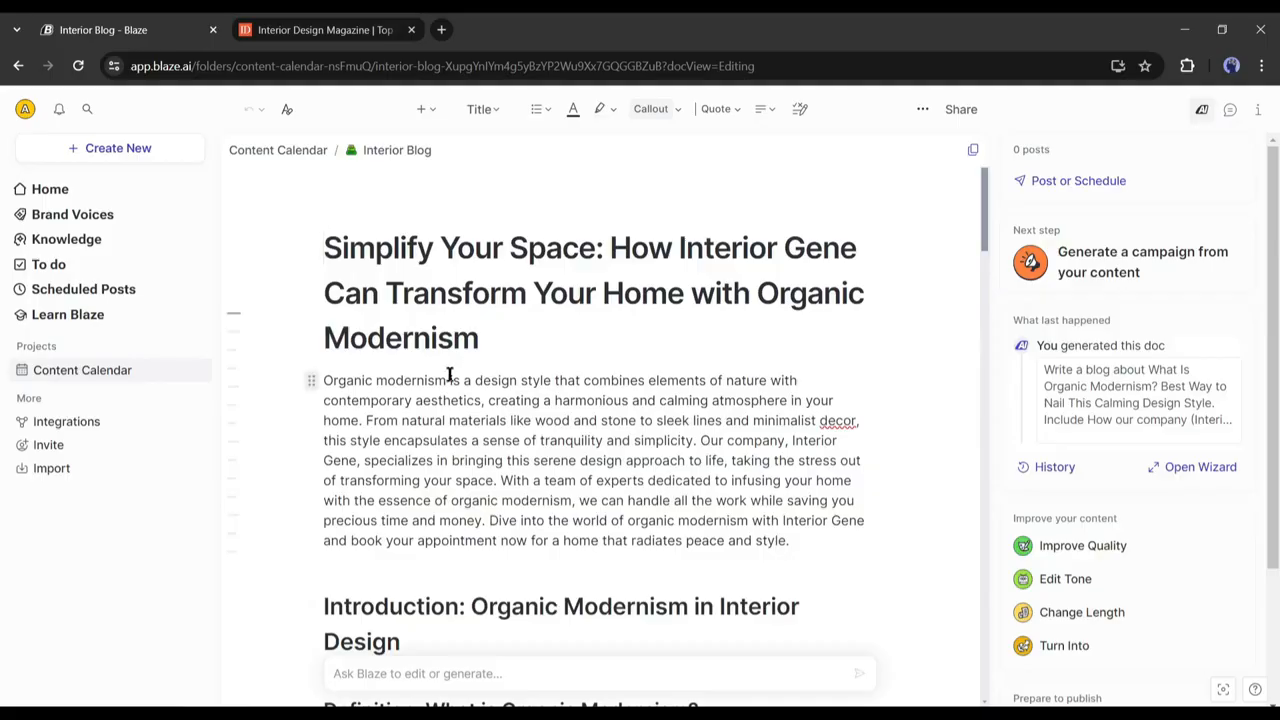
{"action": "scroll", "coordinate": [471, 377], "scroll_direction": "down", "scroll_amount": 4}
{"action": "scroll", "coordinate": [555, 310], "scroll_direction": "down", "scroll_amount": 3}
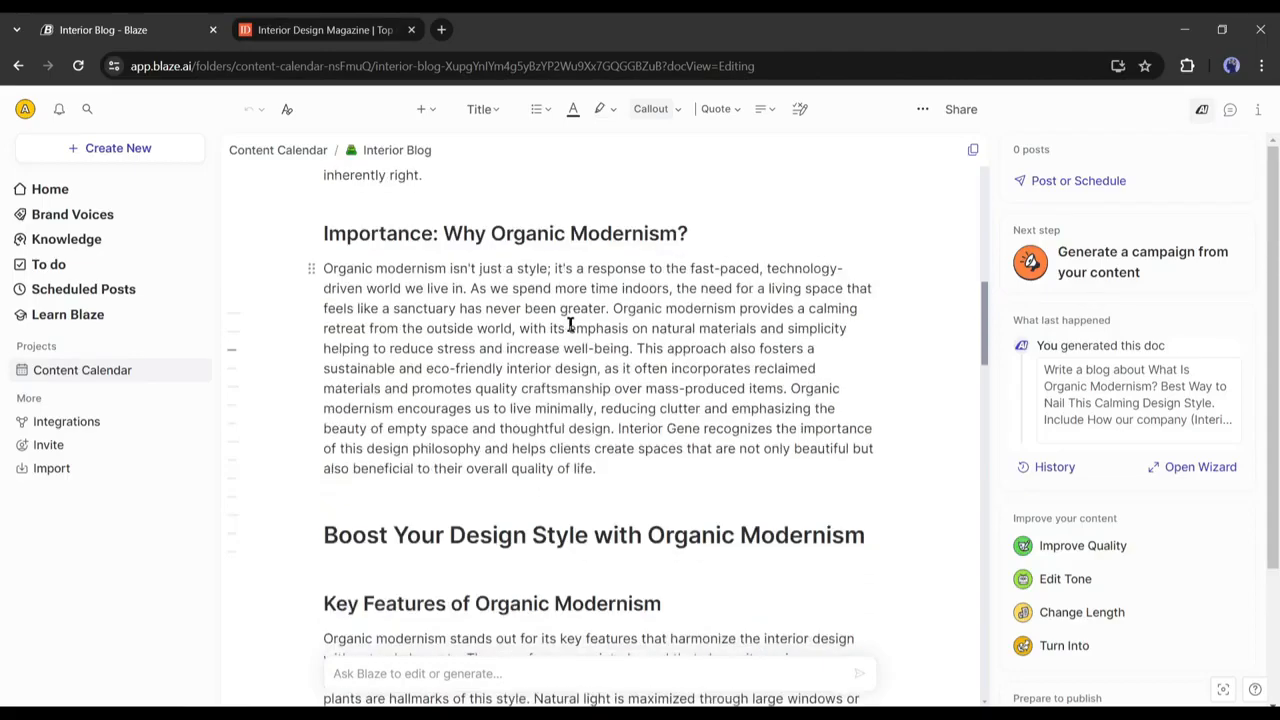
{"action": "scroll", "coordinate": [672, 338], "scroll_direction": "down", "scroll_amount": 10}
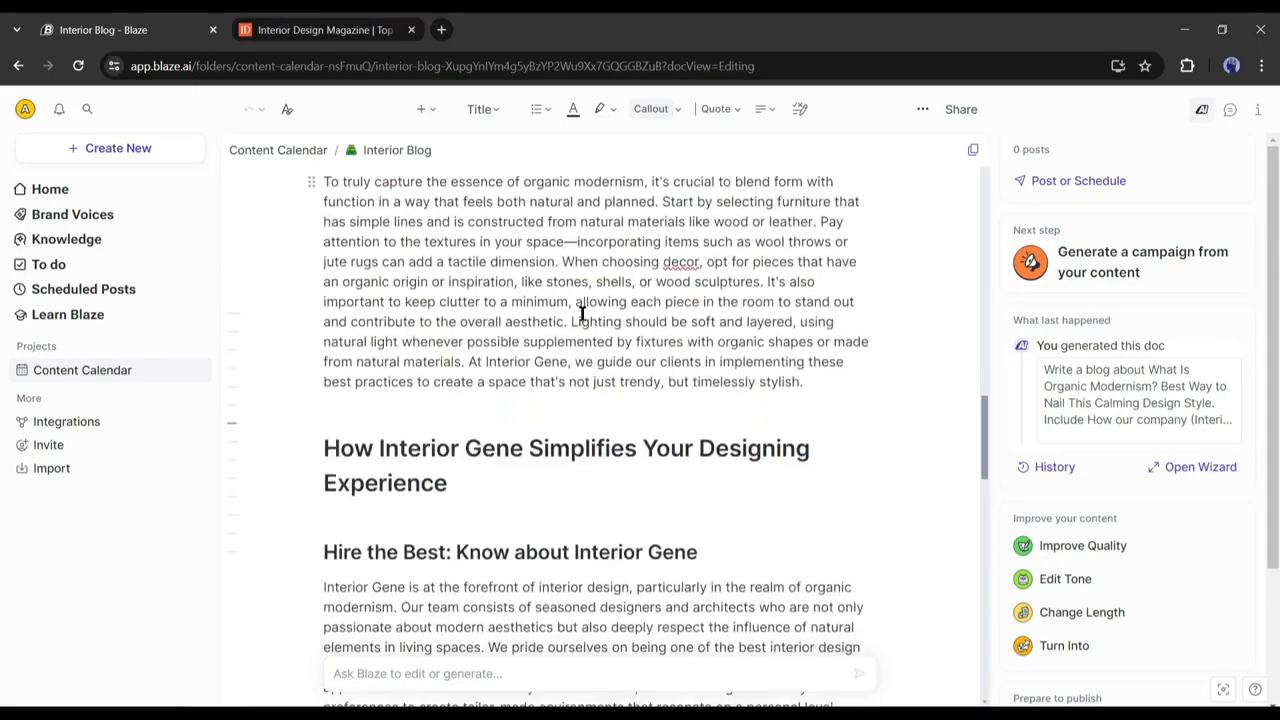
{"action": "scroll", "coordinate": [622, 386], "scroll_direction": "down", "scroll_amount": 10}
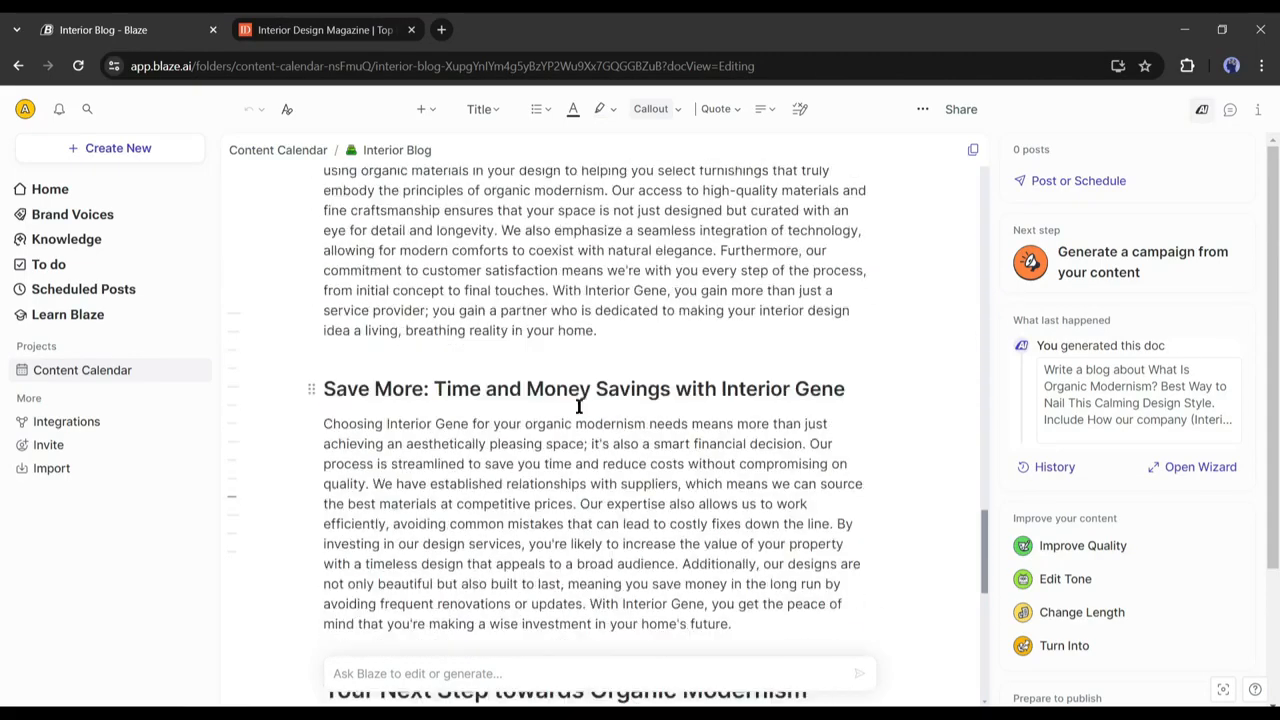
{"action": "scroll", "coordinate": [627, 368], "scroll_direction": "down", "scroll_amount": 3}
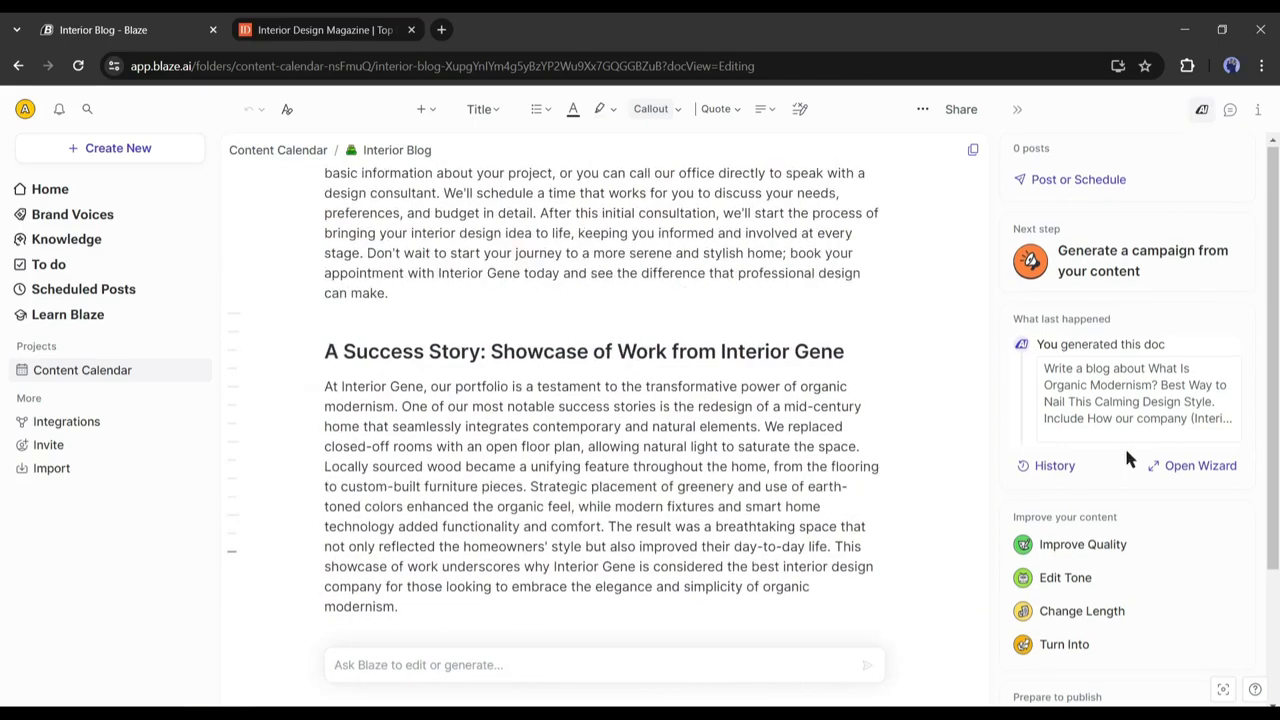
{"action": "scroll", "coordinate": [1124, 445], "scroll_direction": "down", "scroll_amount": 2}
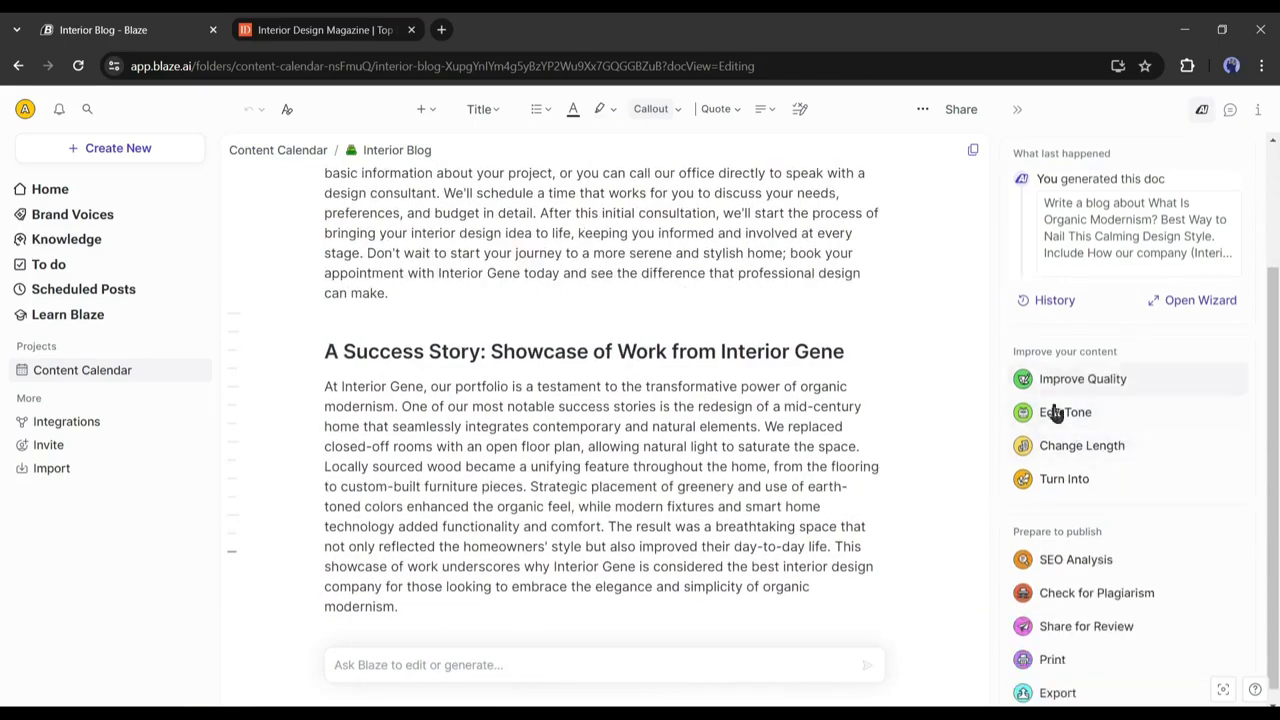
{"action": "scroll", "coordinate": [1100, 450], "scroll_direction": "down", "scroll_amount": 1}
{"action": "left_click", "coordinate": [1055, 597]}
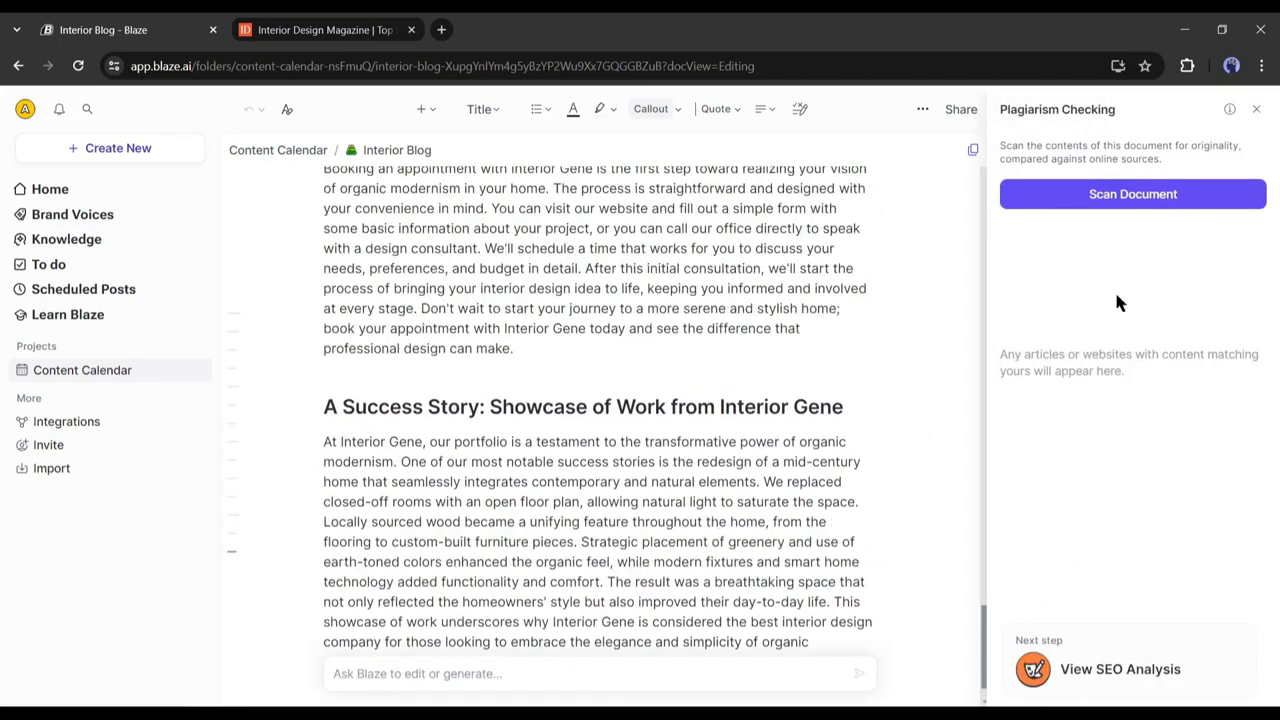
{"action": "left_click", "coordinate": [1125, 196]}
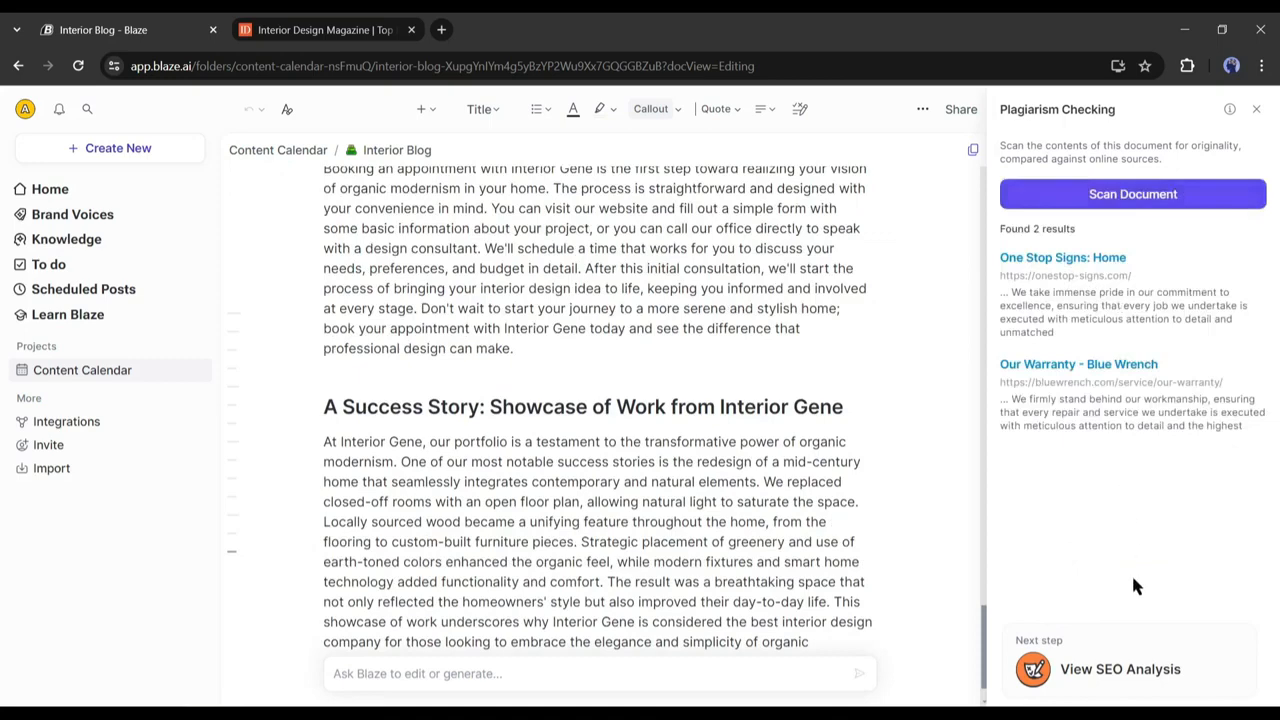
{"action": "left_click", "coordinate": [1256, 109]}
{"action": "left_click", "coordinate": [1108, 548]}
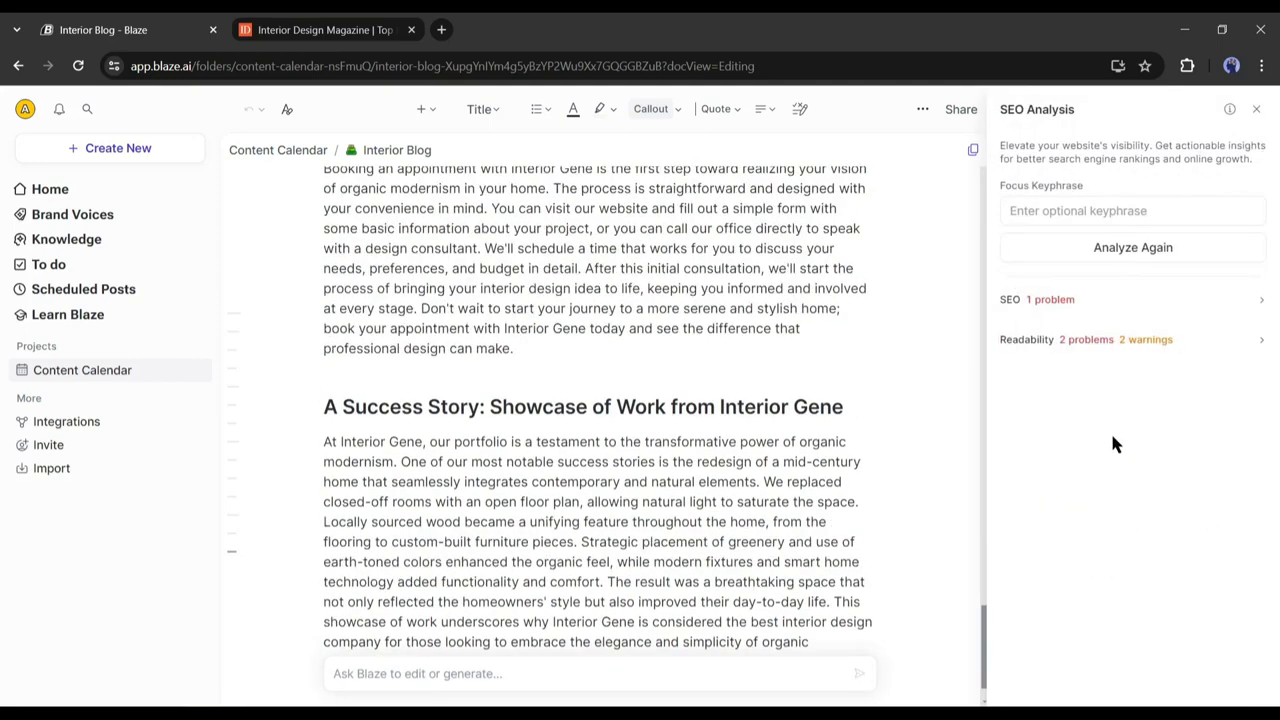
{"action": "left_click", "coordinate": [1246, 318]}
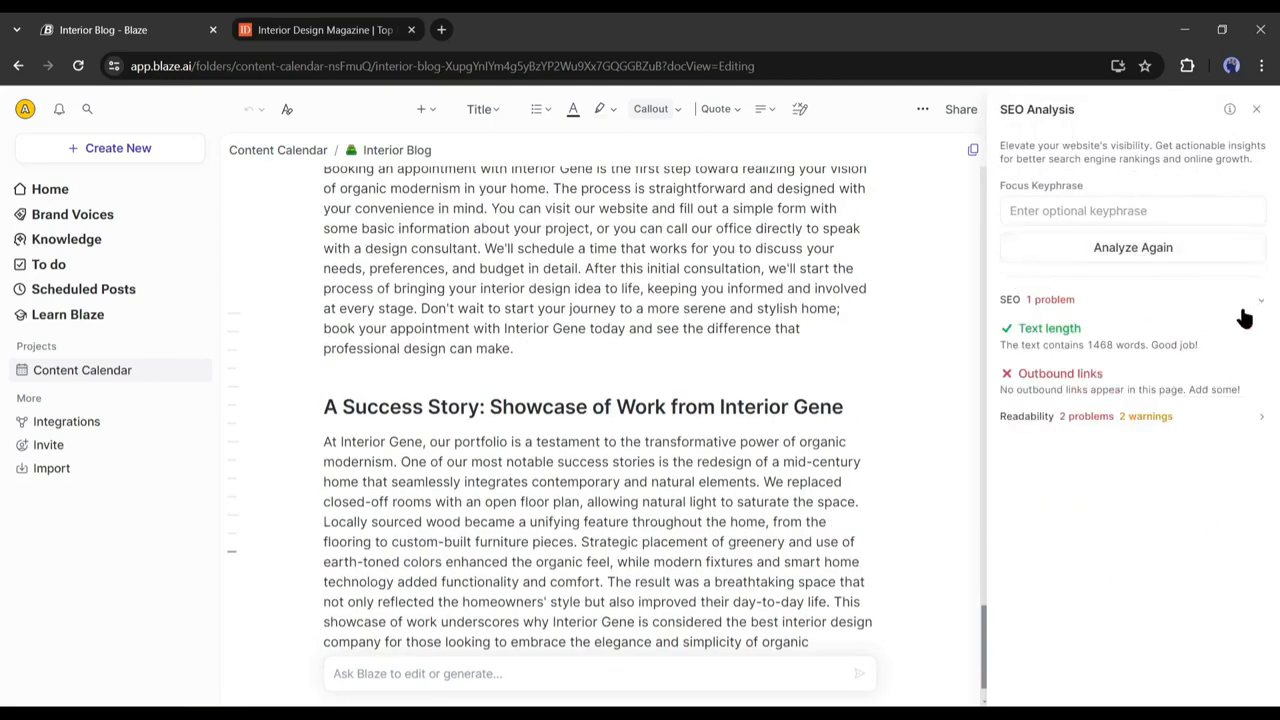
{"action": "left_click", "coordinate": [1260, 420]}
{"action": "scroll", "coordinate": [1178, 432], "scroll_direction": "down", "scroll_amount": 2}
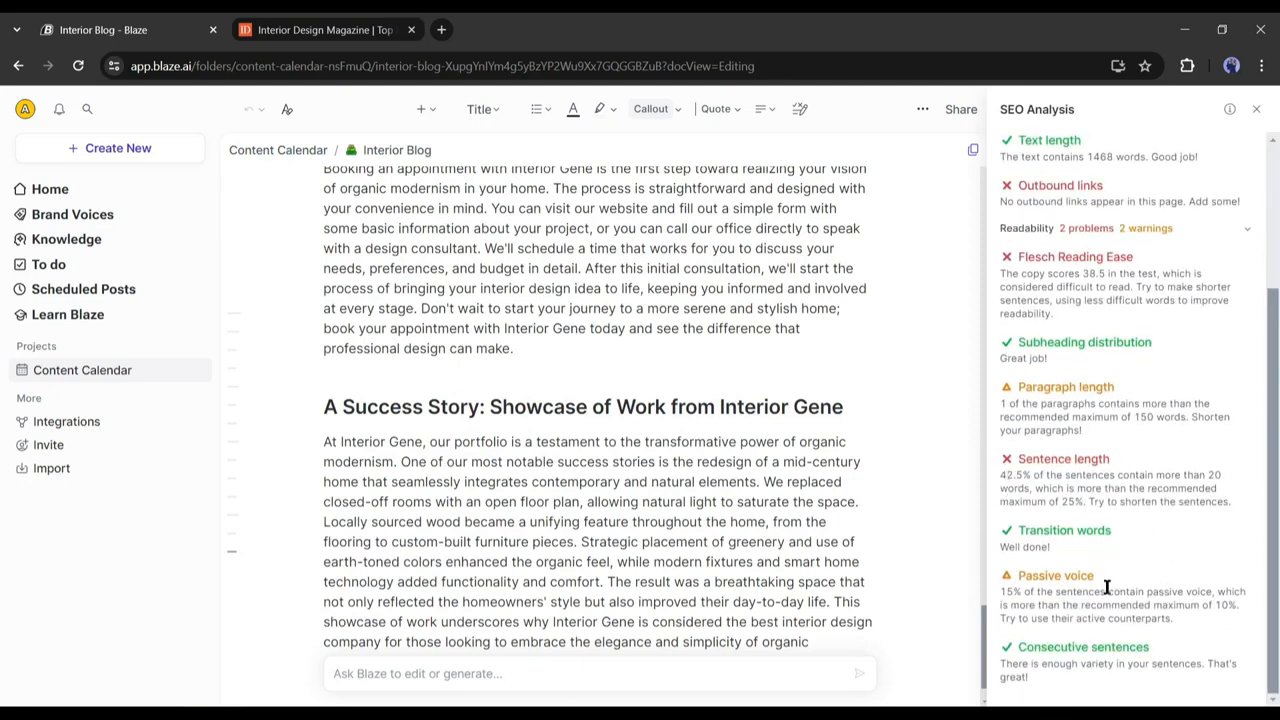
{"action": "scroll", "coordinate": [1210, 362], "scroll_direction": "up", "scroll_amount": 2}
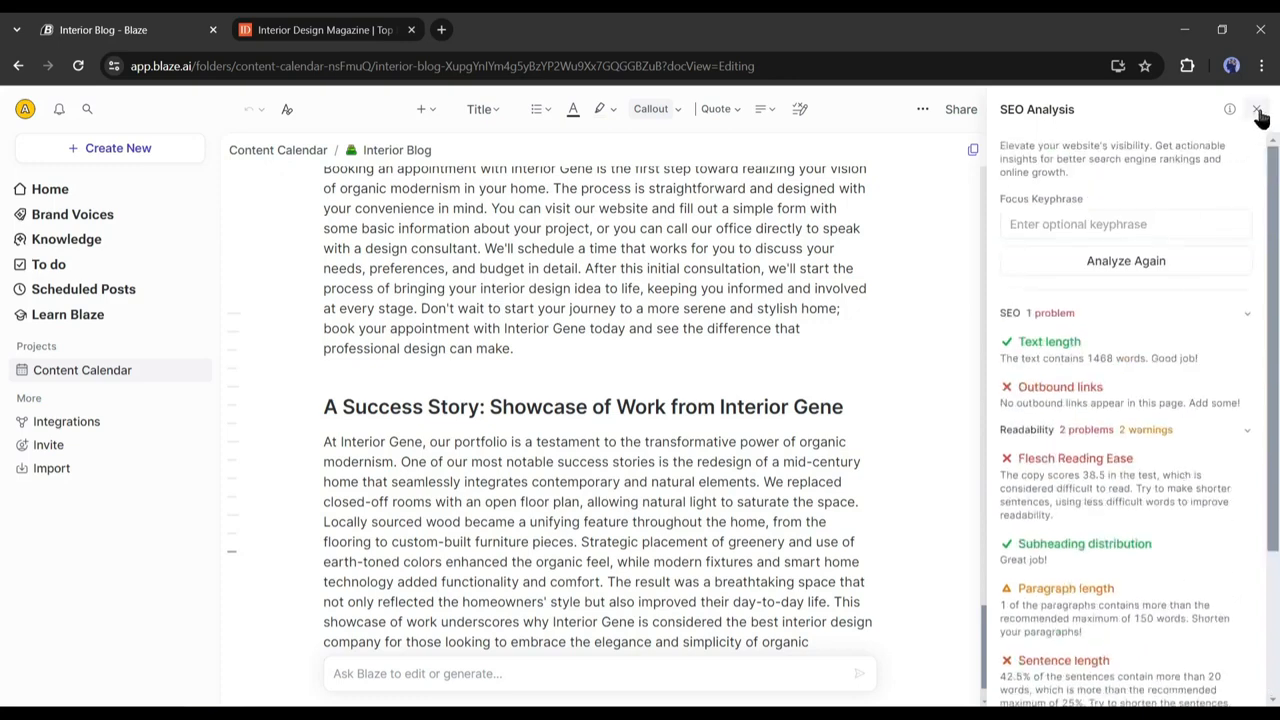
{"action": "left_click", "coordinate": [1256, 109]}
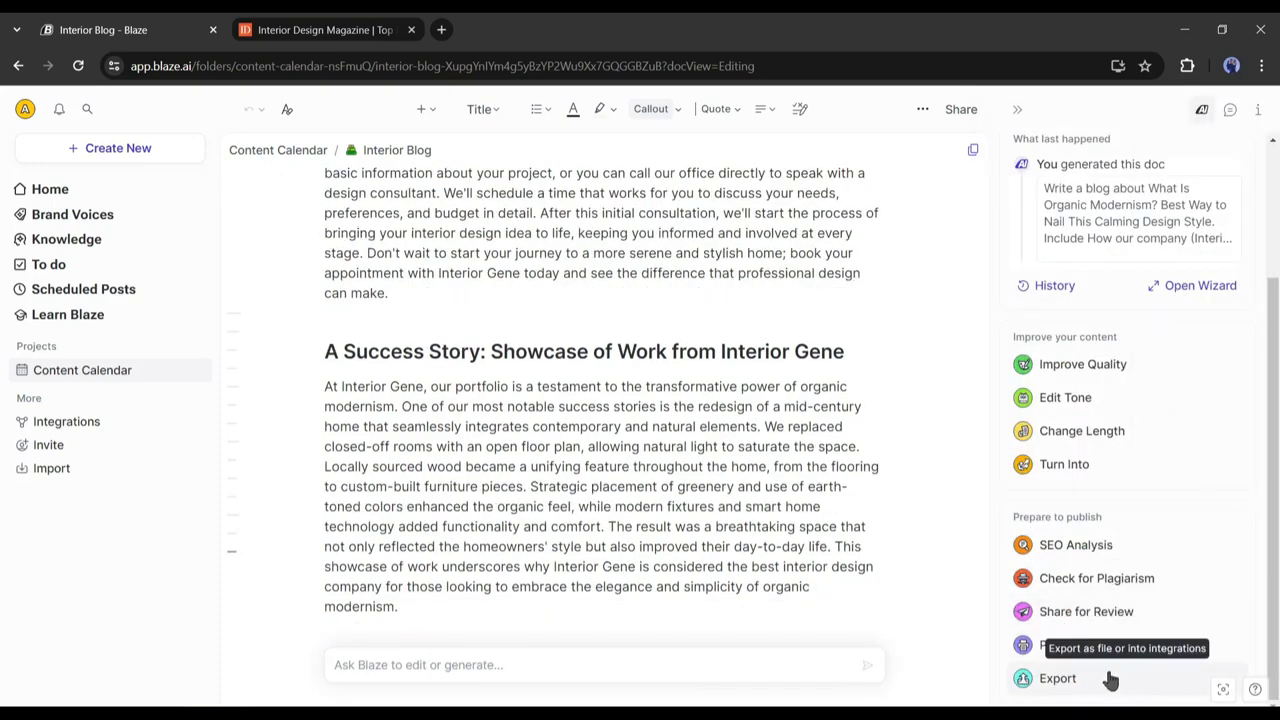
{"action": "scroll", "coordinate": [1123, 560], "scroll_direction": "up", "scroll_amount": 3}
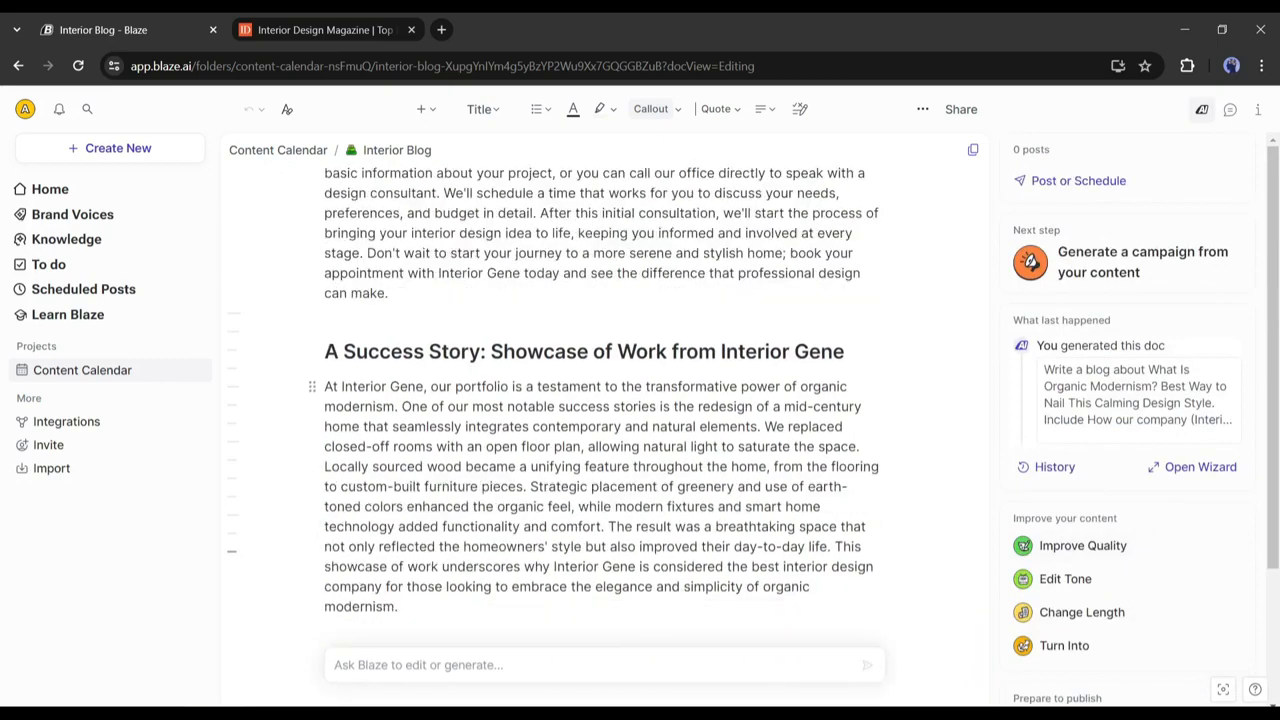
{"action": "left_click", "coordinate": [1279, 573]}
Return to the Blaze home page and list the Ads content types.
{"action": "left_click", "coordinate": [80, 194]}
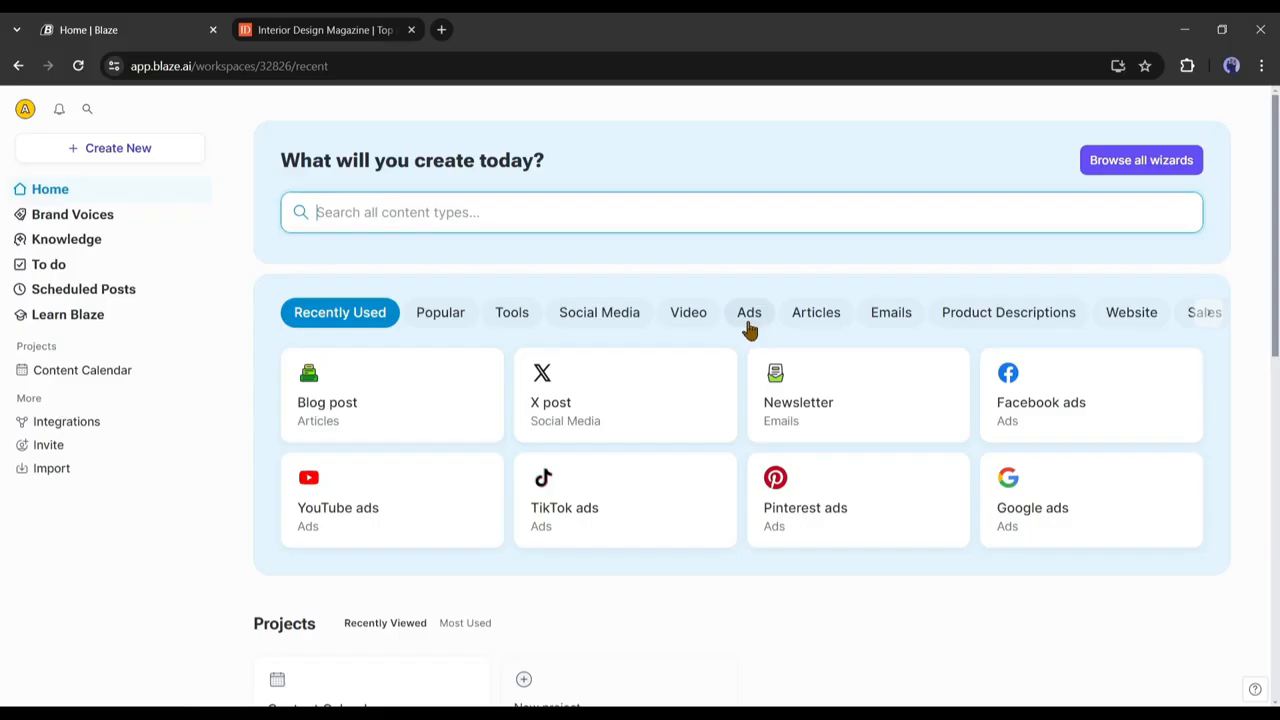
{"action": "left_click", "coordinate": [749, 316]}
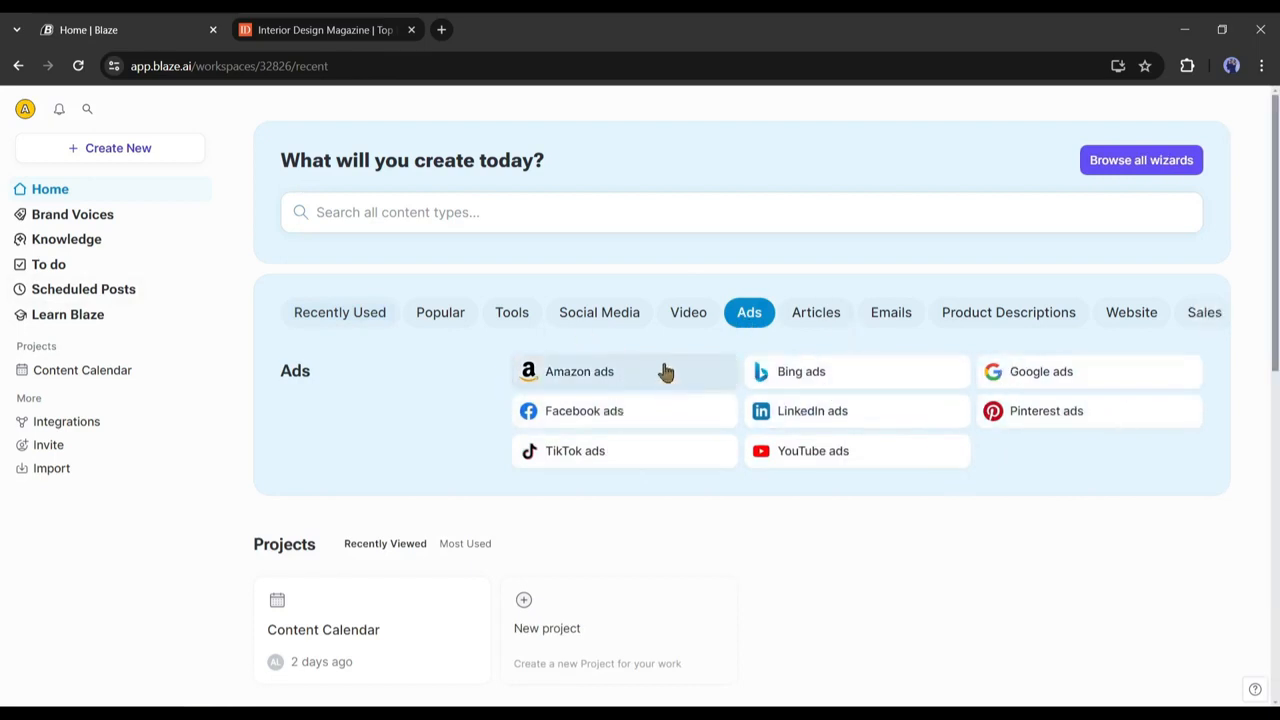
Start a Google ads doc named 'Interior Google Ads' and enter the campaign goals.
{"action": "left_click", "coordinate": [1033, 386]}
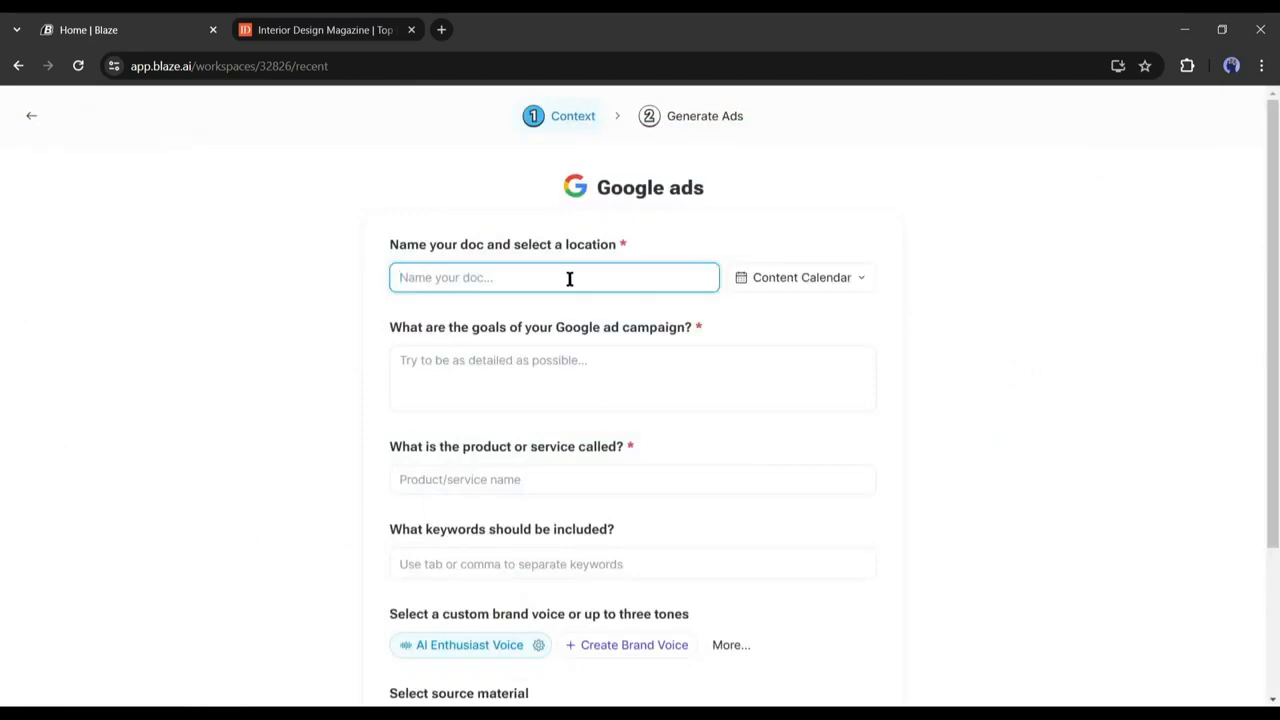
{"action": "type", "text": "Interior Google Ads"}
{"action": "left_click", "coordinate": [926, 271]}
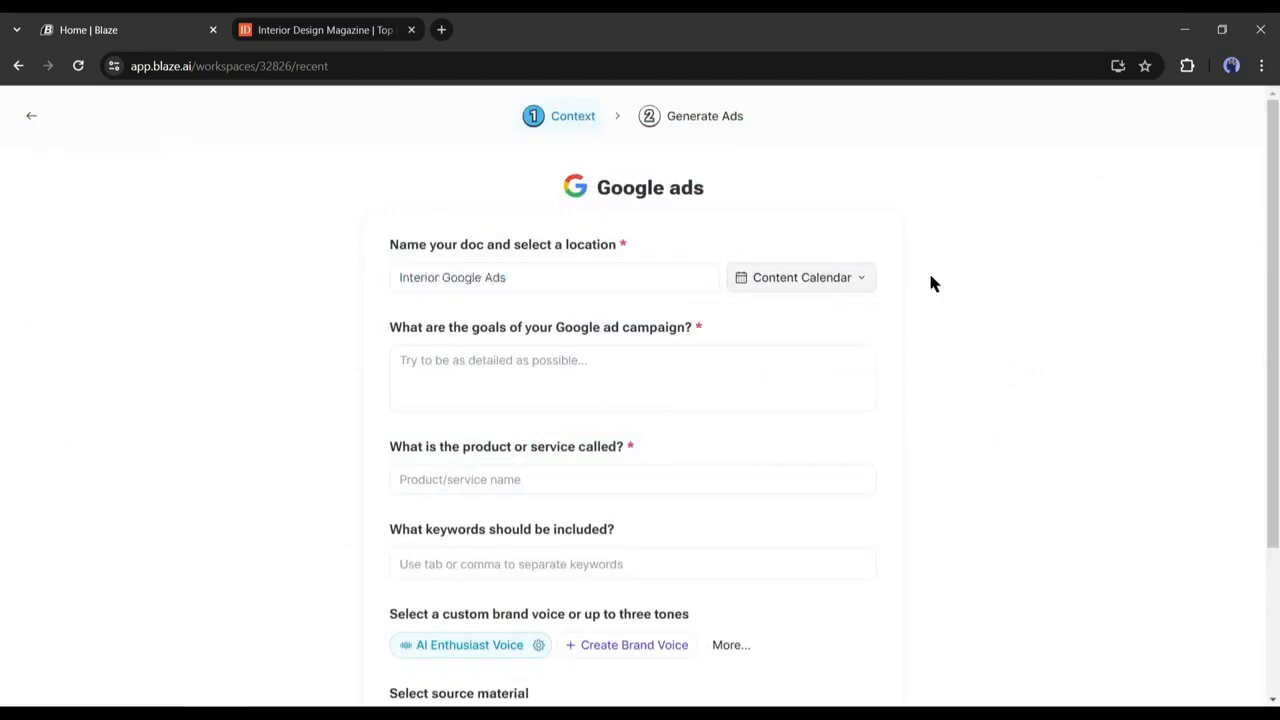
{"action": "left_click", "coordinate": [534, 366]}
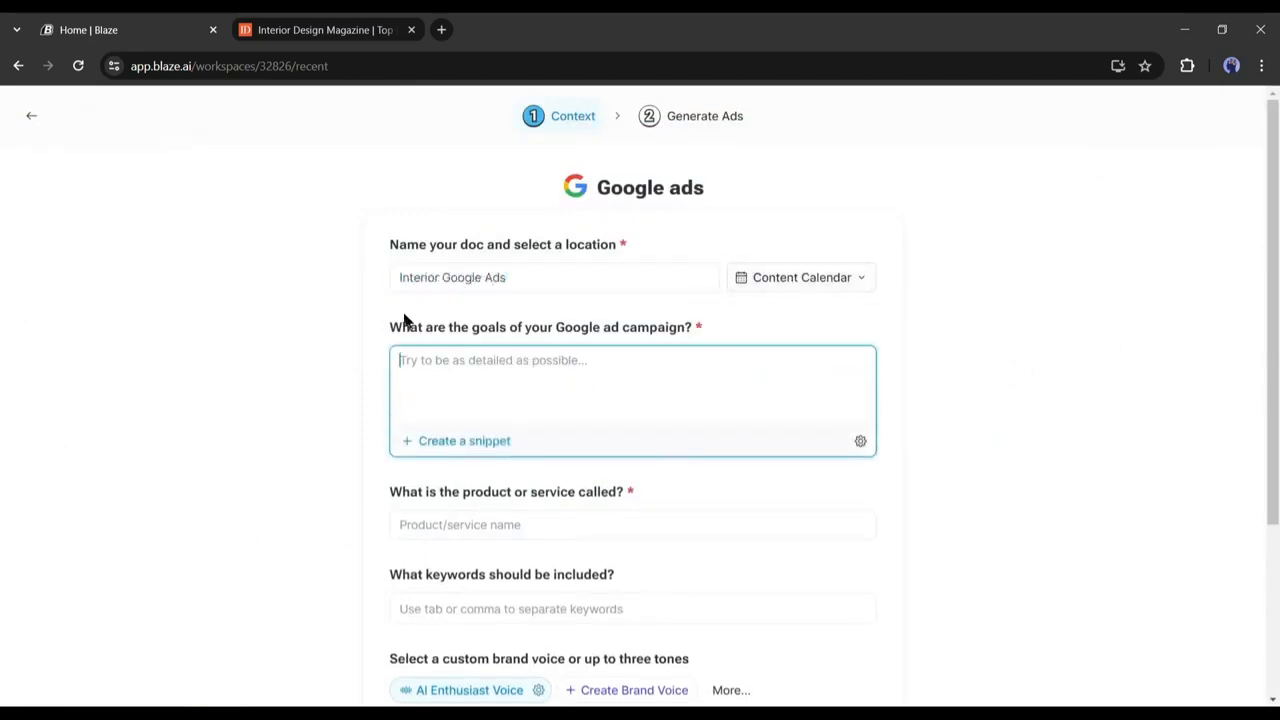
{"action": "left_click", "coordinate": [457, 322]}
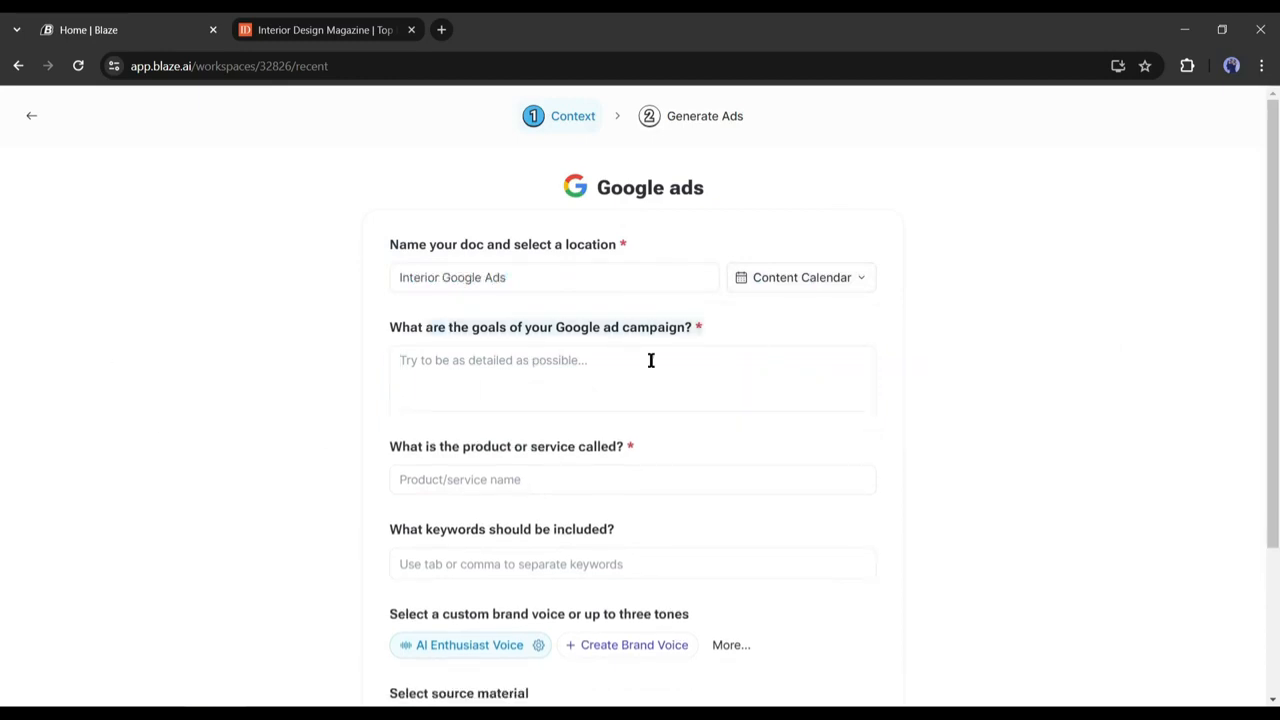
{"action": "left_click", "coordinate": [589, 383]}
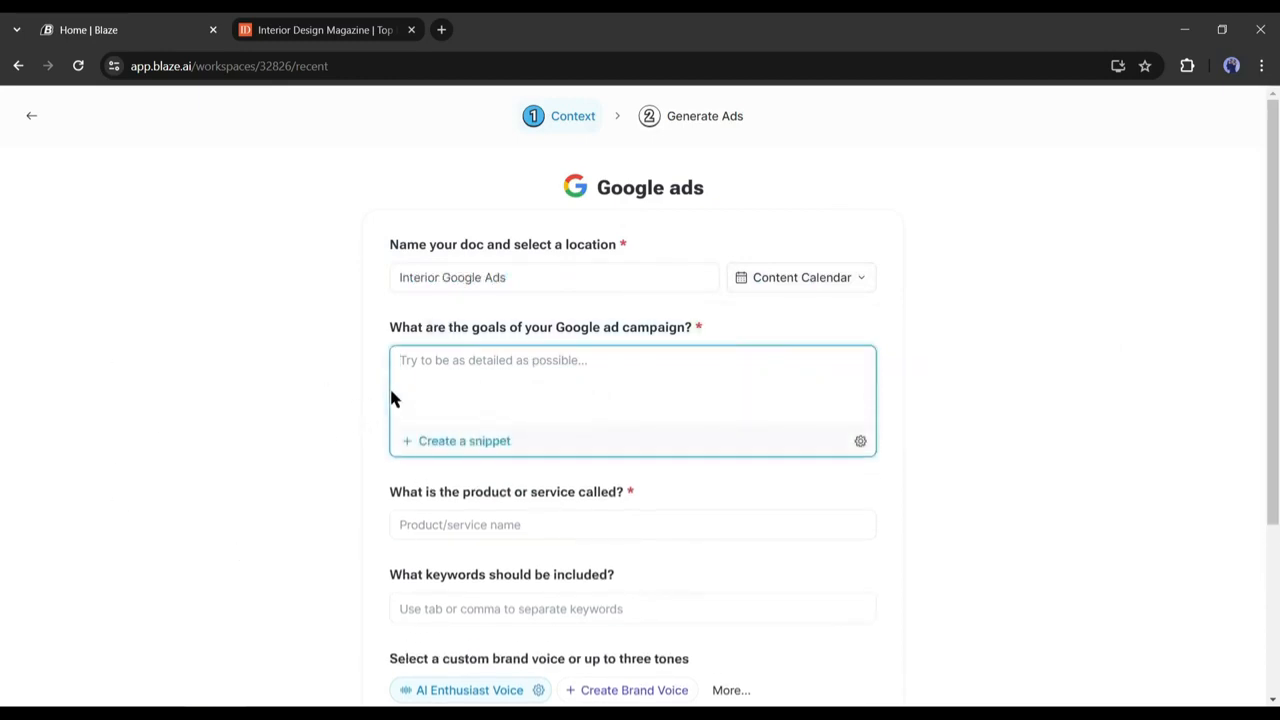
{"action": "left_click", "coordinate": [961, 318]}
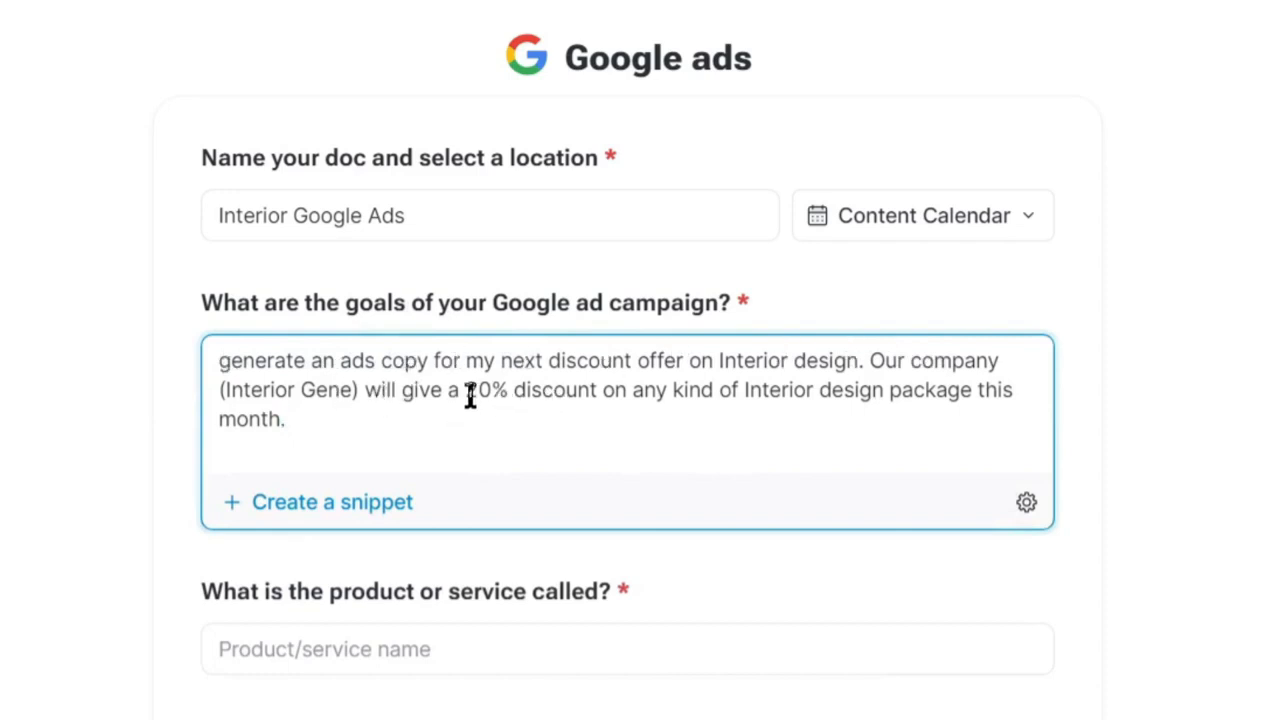
Review the 20% discount wording and set the product or service to 'Interior Design'.
{"action": "left_click_drag", "start_coordinate": [468, 395], "coordinate": [988, 395]}
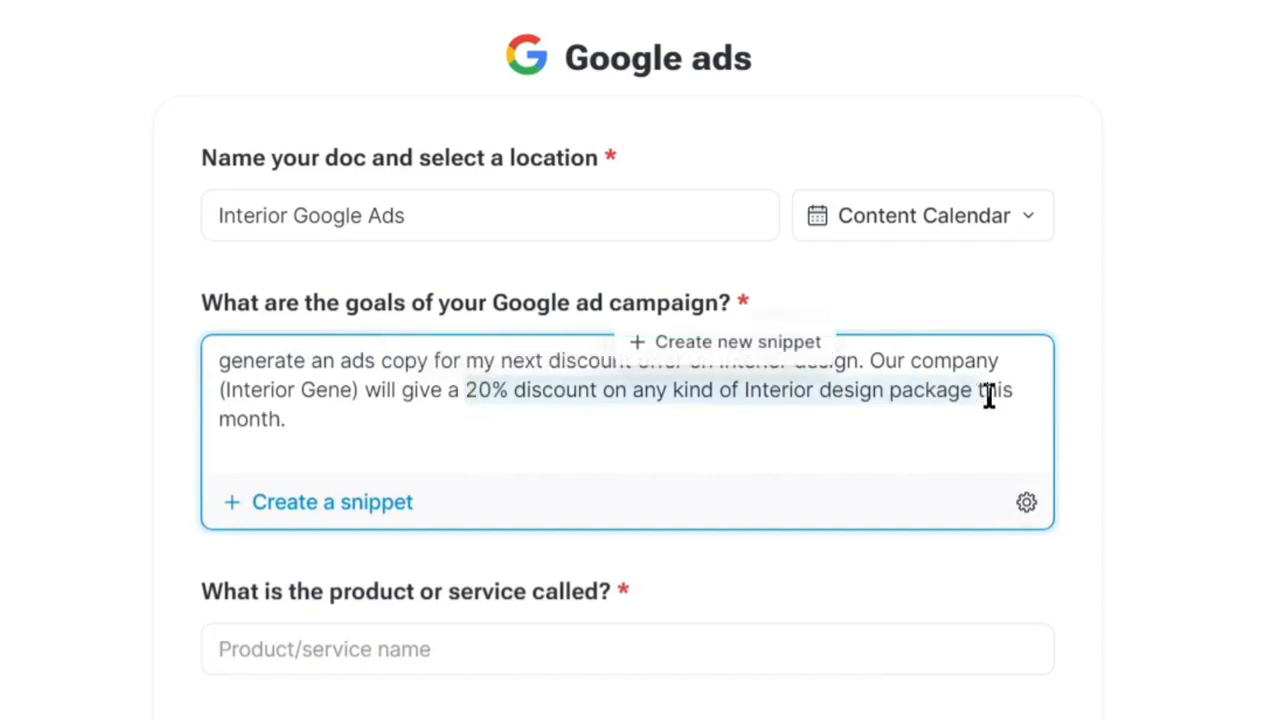
{"action": "left_click", "coordinate": [977, 395]}
{"action": "scroll", "coordinate": [437, 391], "scroll_direction": "down", "scroll_amount": 3}
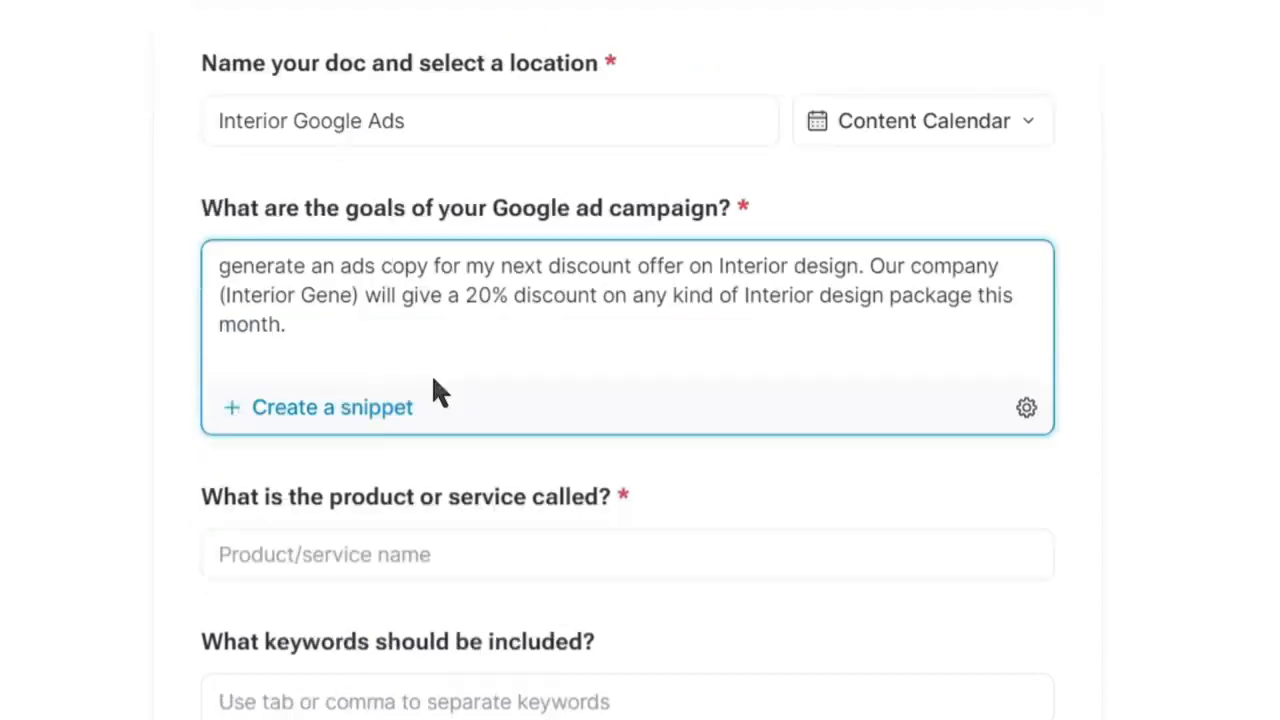
{"action": "left_click", "coordinate": [376, 345]}
{"action": "type", "text": "Interior Design"}
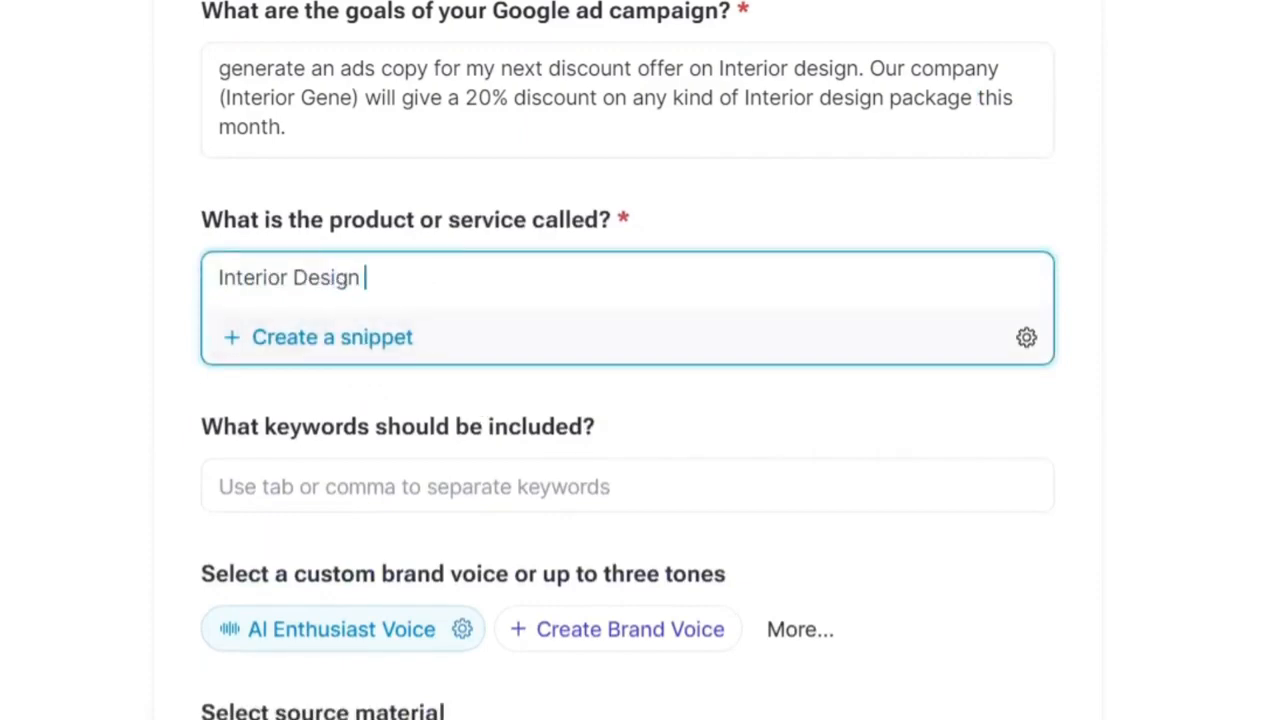
{"action": "key", "text": "Tab"}
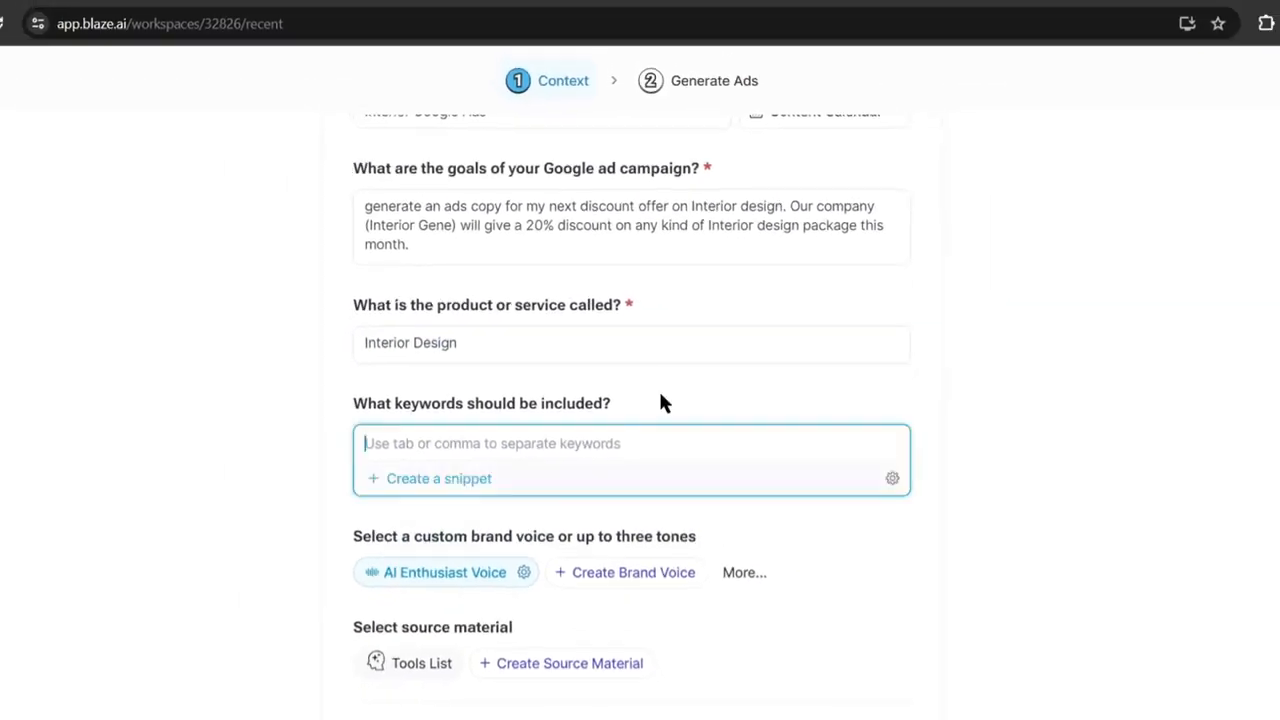
Add keywords 'Interior design' and 'discount on interior design', and choose the Engaging tone.
{"action": "type", "text": "Interior des"}
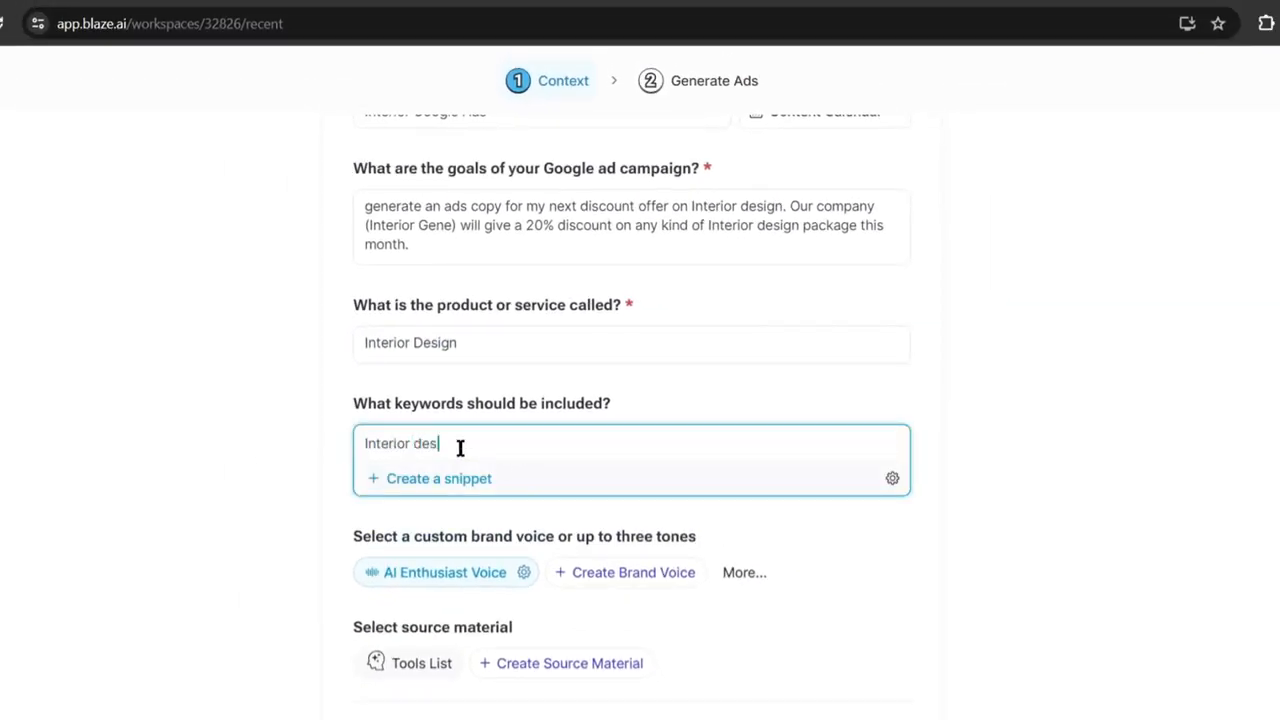
{"action": "type", "text": "ign"}
{"action": "key", "text": "Return"}
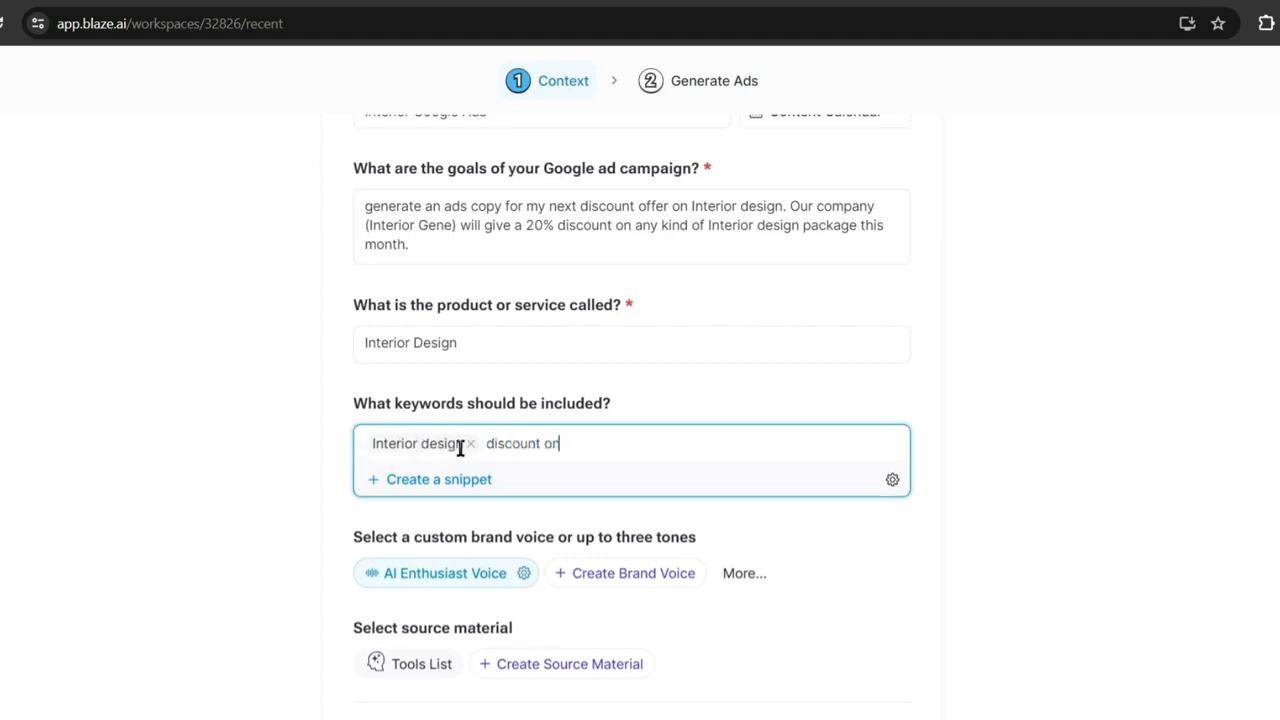
{"action": "type", "text": "discount on interior design"}
{"action": "key", "text": "Return"}
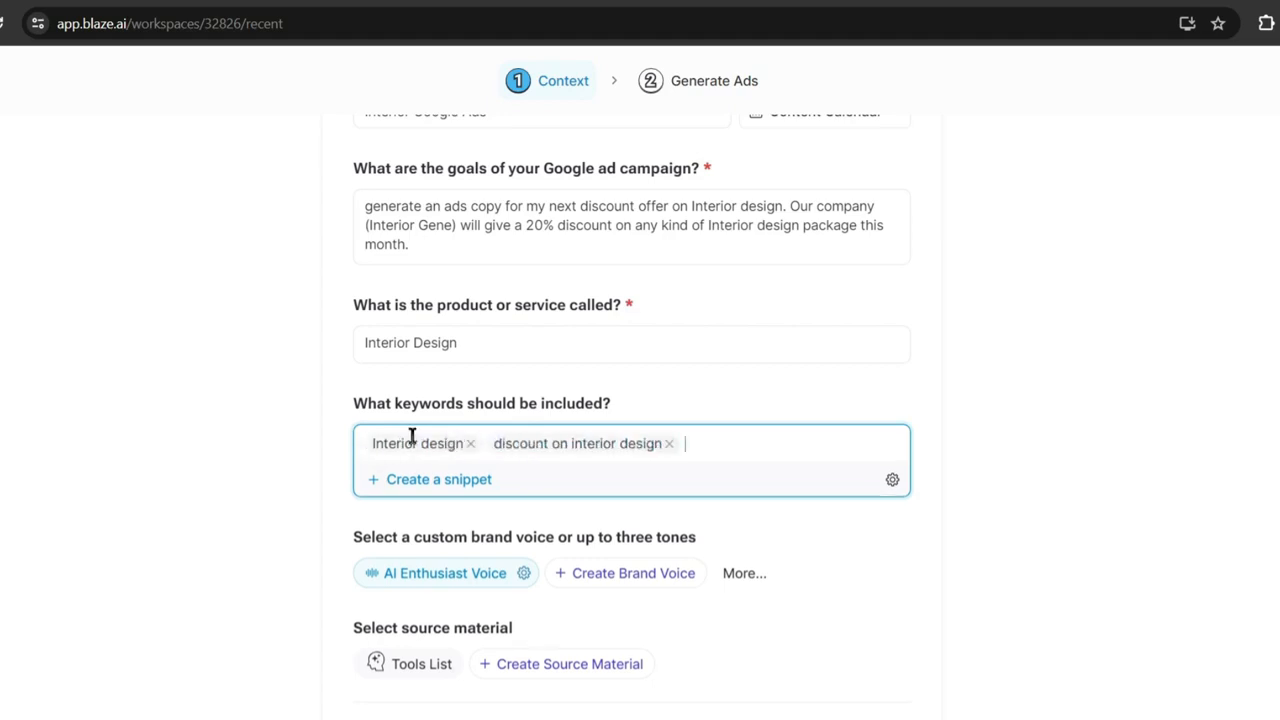
{"action": "left_click", "coordinate": [757, 568]}
{"action": "left_click", "coordinate": [757, 542]}
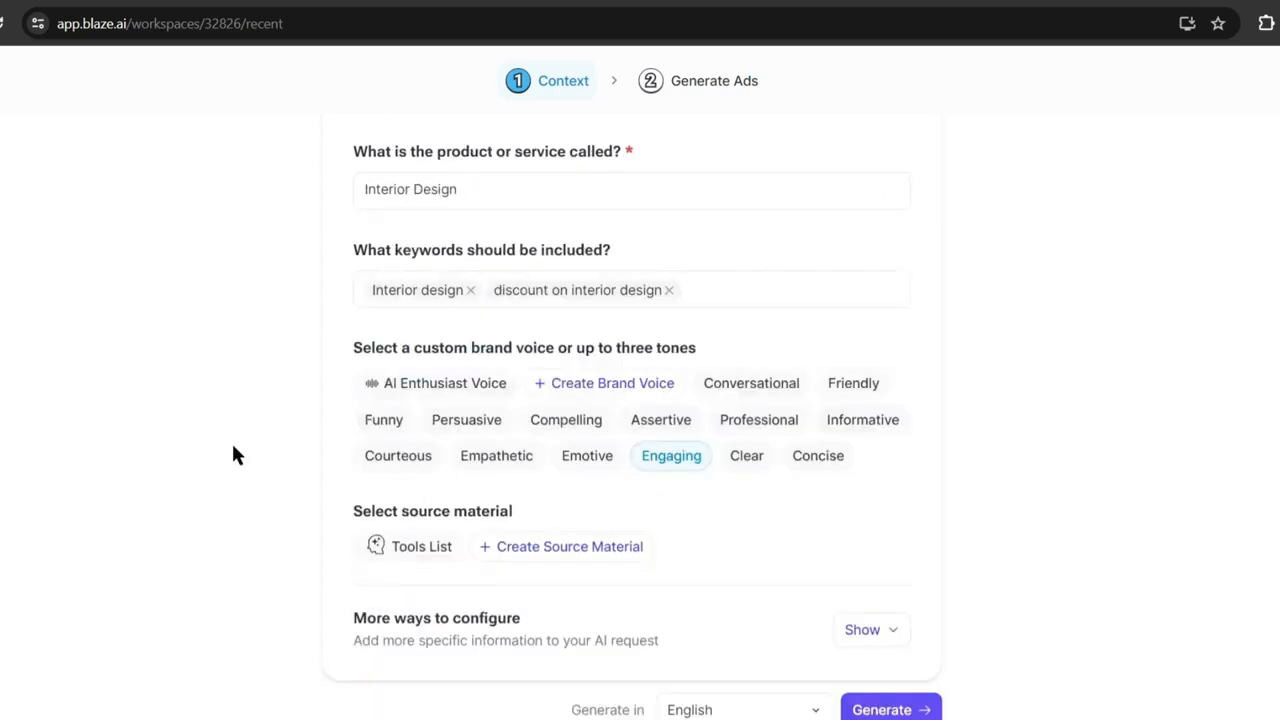
Add promotion Design20 and call to action 'Book Now', then generate the Google ads.
{"action": "left_click", "coordinate": [868, 630]}
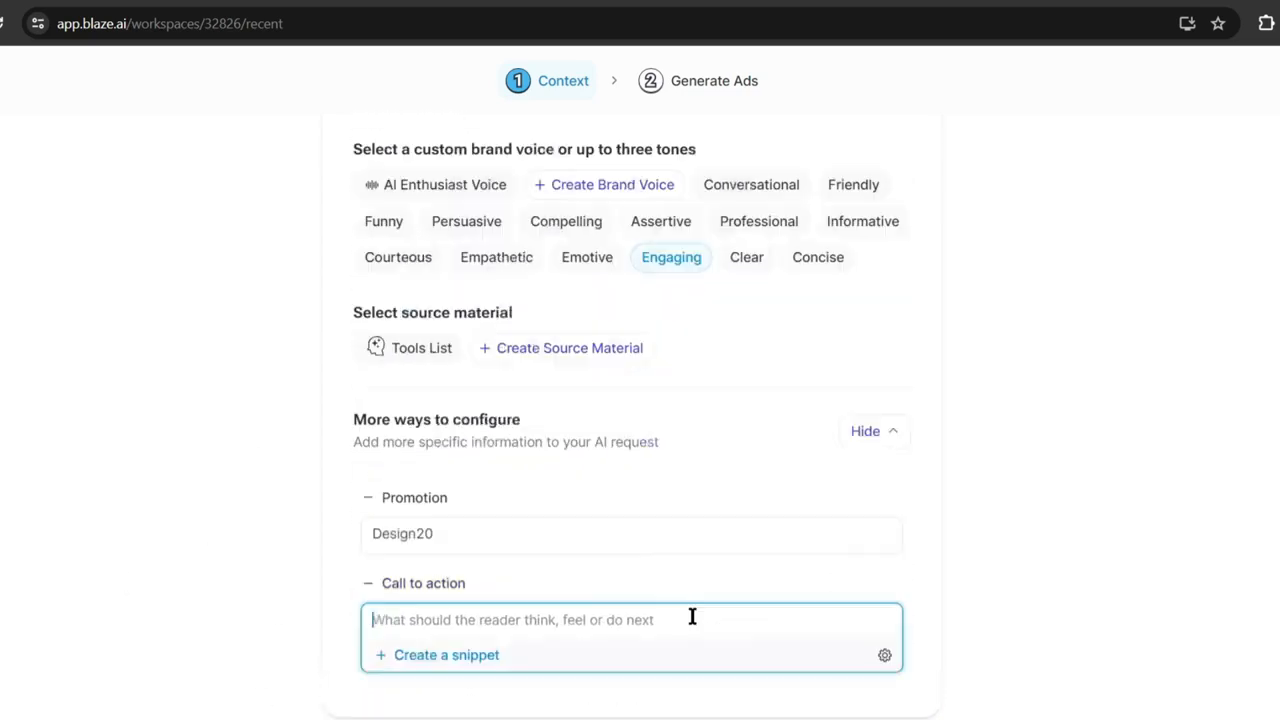
{"action": "type", "text": "Book Now"}
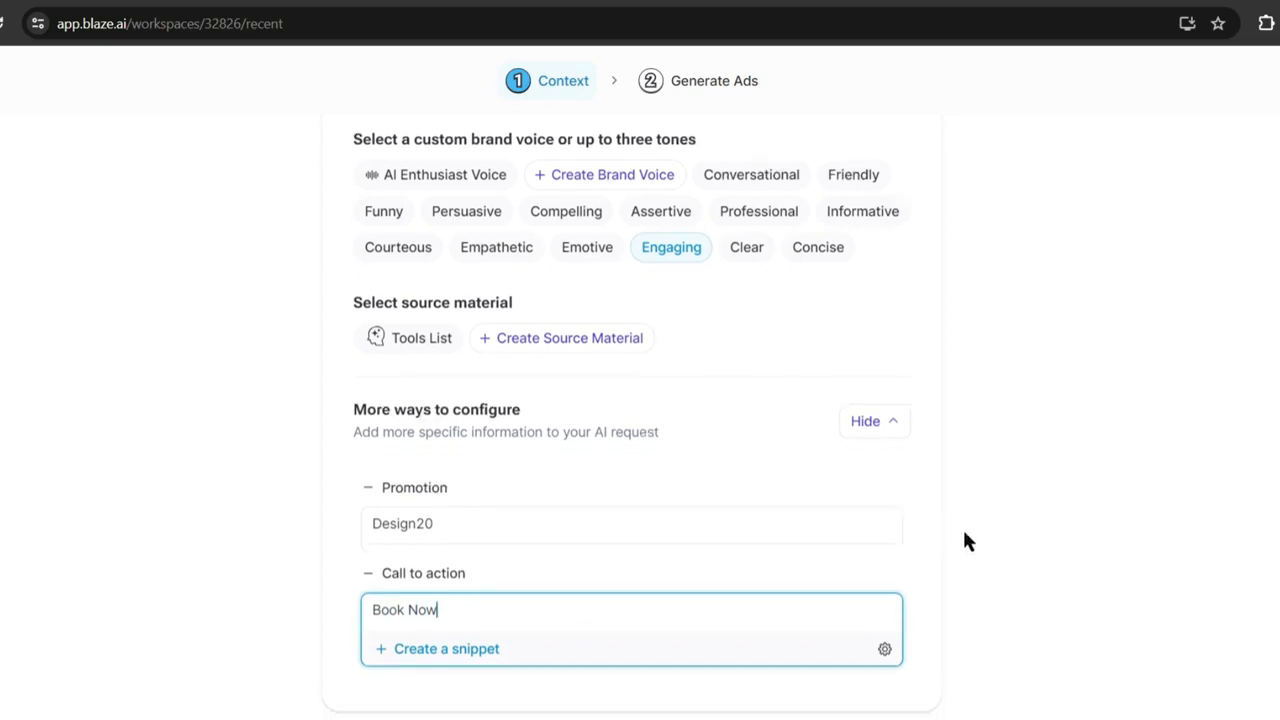
{"action": "scroll", "coordinate": [962, 530], "scroll_direction": "down", "scroll_amount": 1}
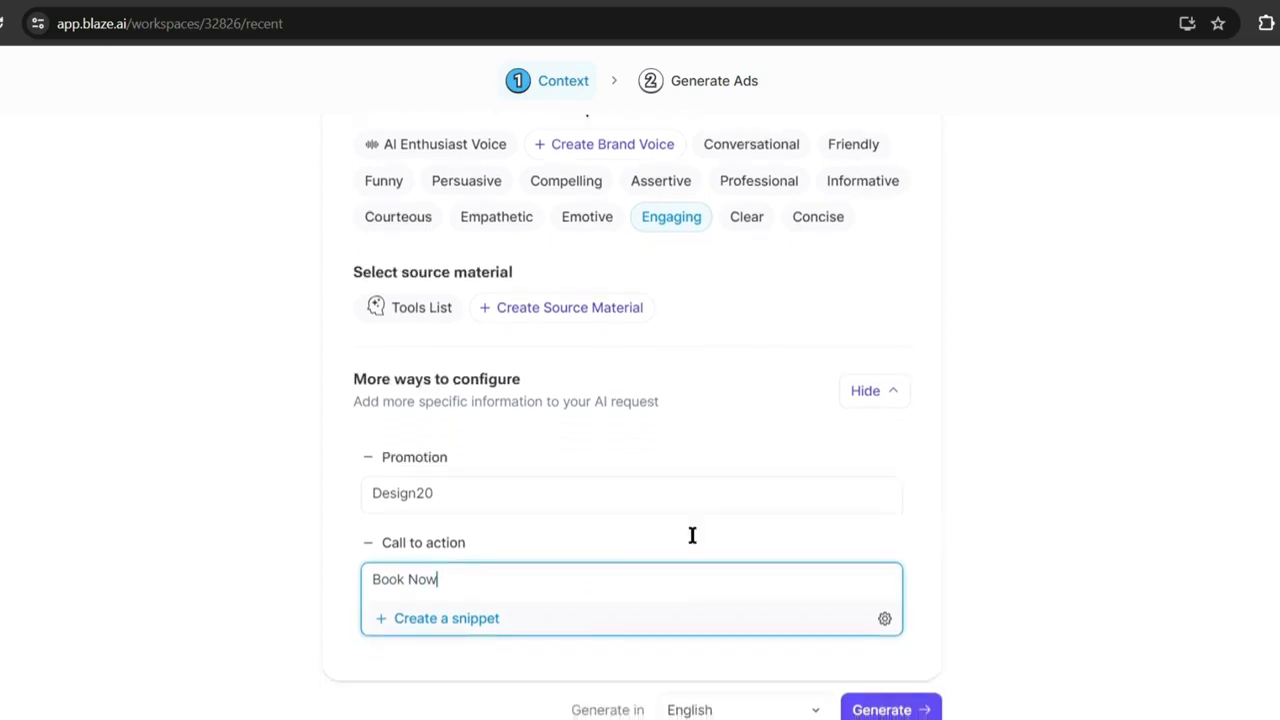
{"action": "left_click", "coordinate": [887, 710]}
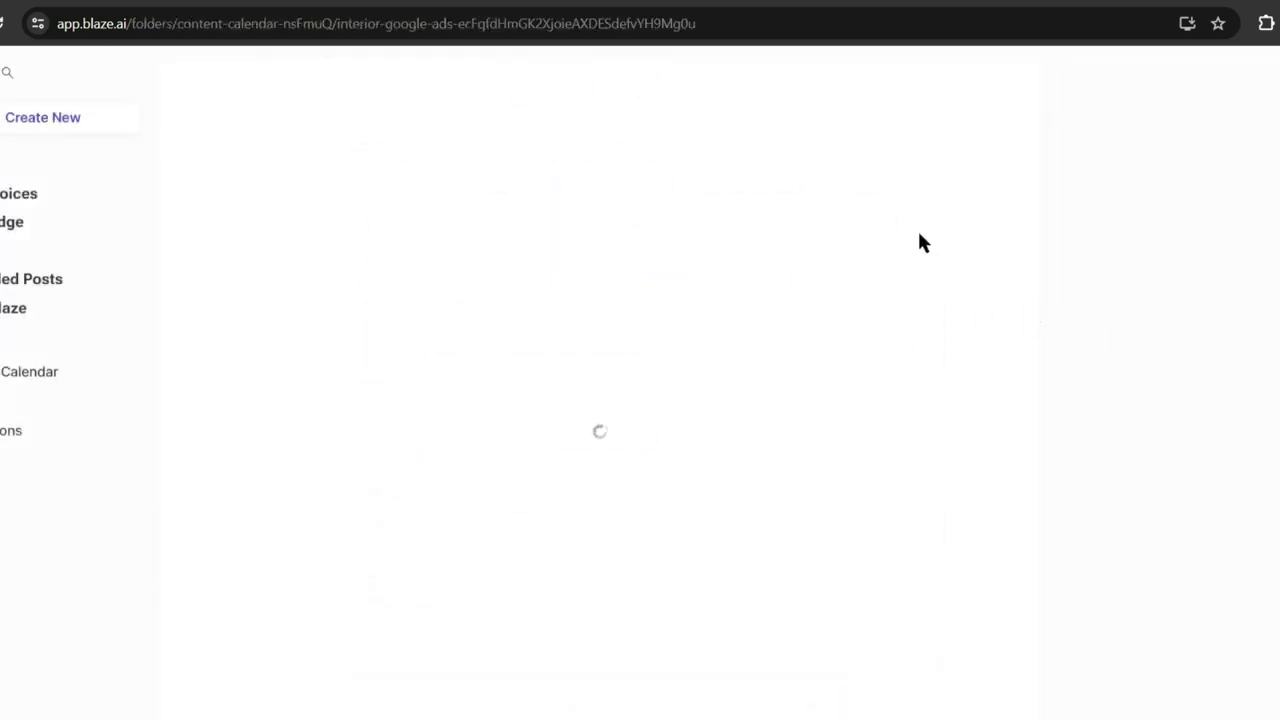
Scroll through the Interior Google Ads headlines, descriptions and URL slugs, then back to the top.
{"action": "scroll", "coordinate": [314, 362], "scroll_direction": "down", "scroll_amount": 1}
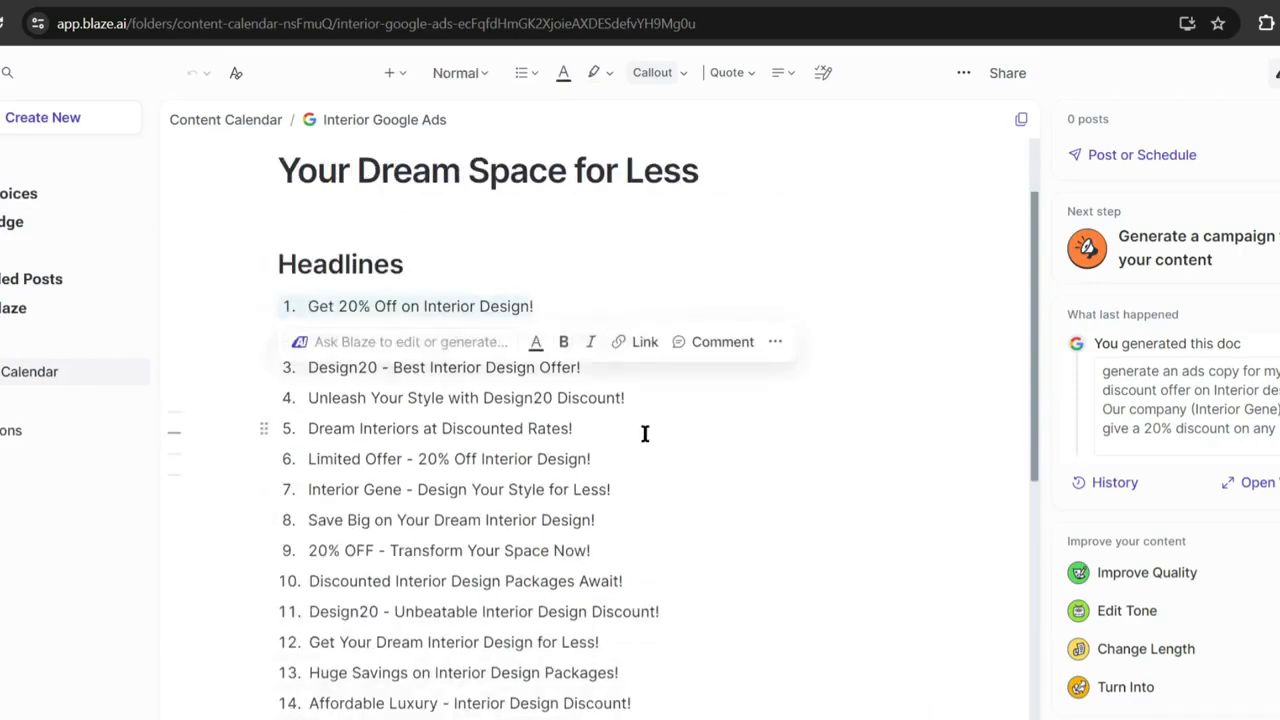
{"action": "scroll", "coordinate": [646, 434], "scroll_direction": "down", "scroll_amount": 2}
{"action": "left_click_drag", "start_coordinate": [306, 420], "coordinate": [663, 423]}
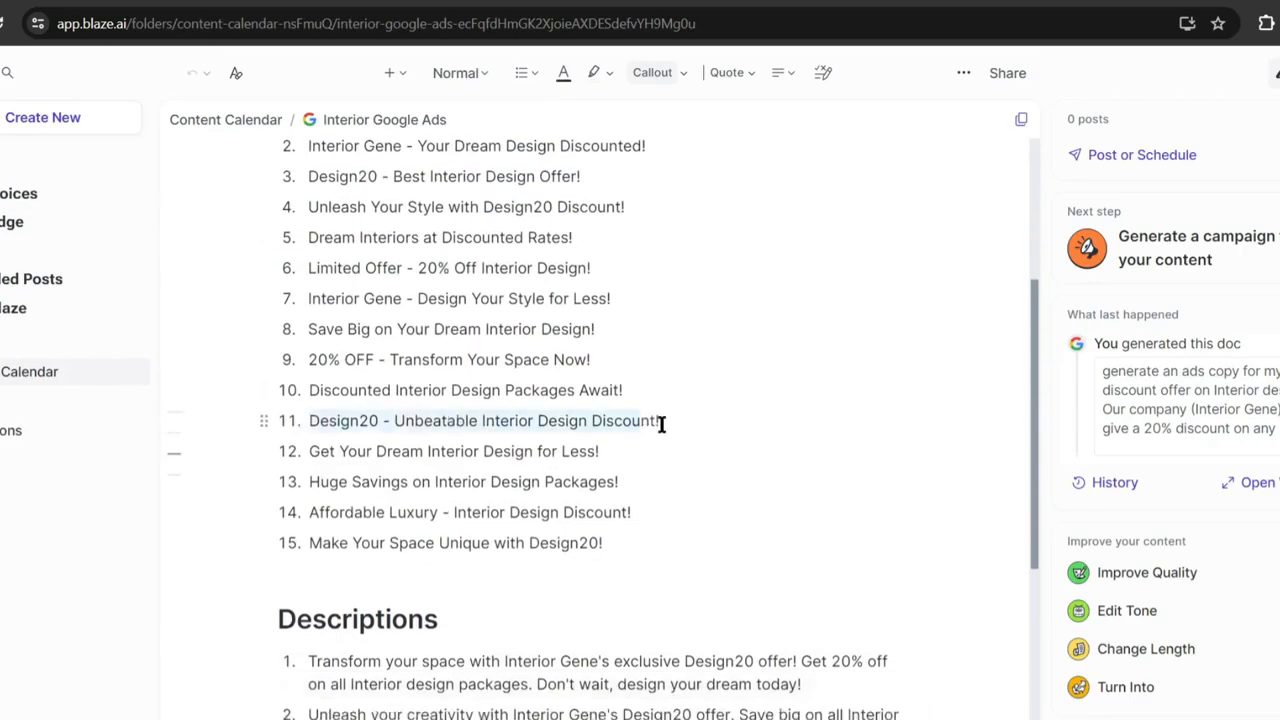
{"action": "scroll", "coordinate": [623, 443], "scroll_direction": "down", "scroll_amount": 2}
{"action": "left_click_drag", "start_coordinate": [308, 470], "coordinate": [804, 493]}
{"action": "scroll", "coordinate": [506, 503], "scroll_direction": "down", "scroll_amount": 2}
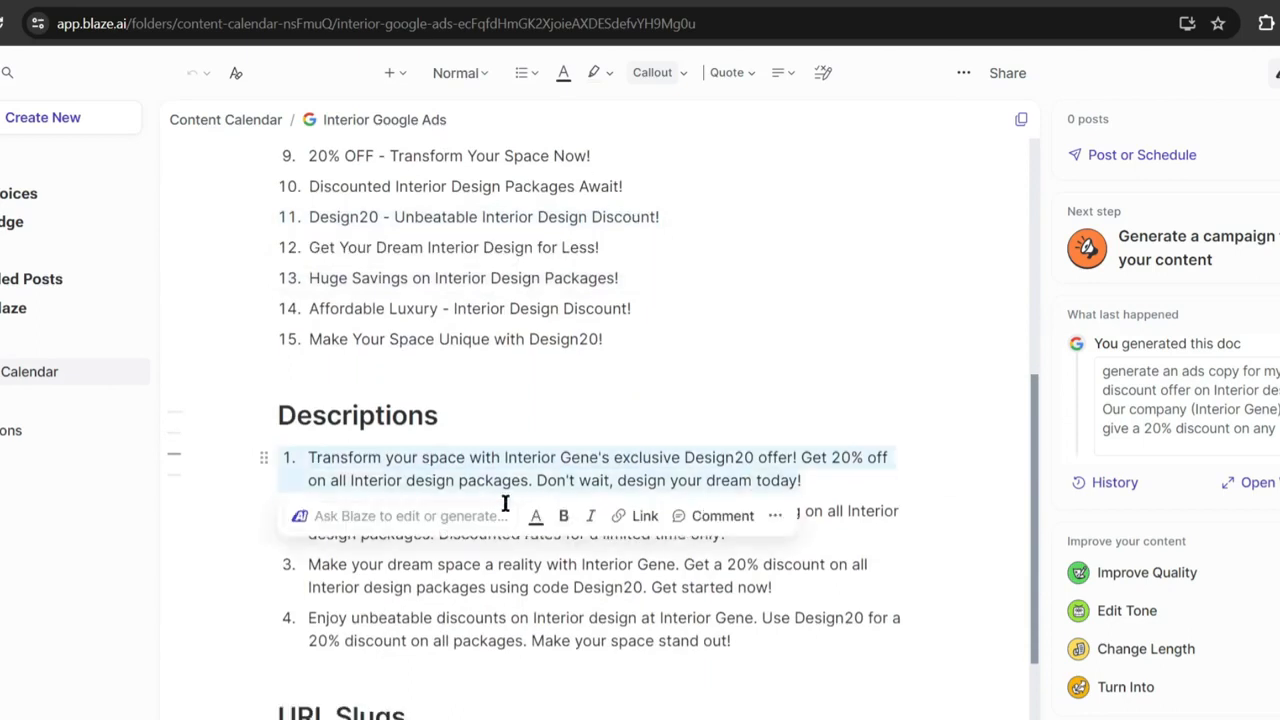
{"action": "left_click", "coordinate": [330, 460]}
{"action": "left_click_drag", "start_coordinate": [312, 543], "coordinate": [418, 541]}
{"action": "left_click", "coordinate": [745, 631]}
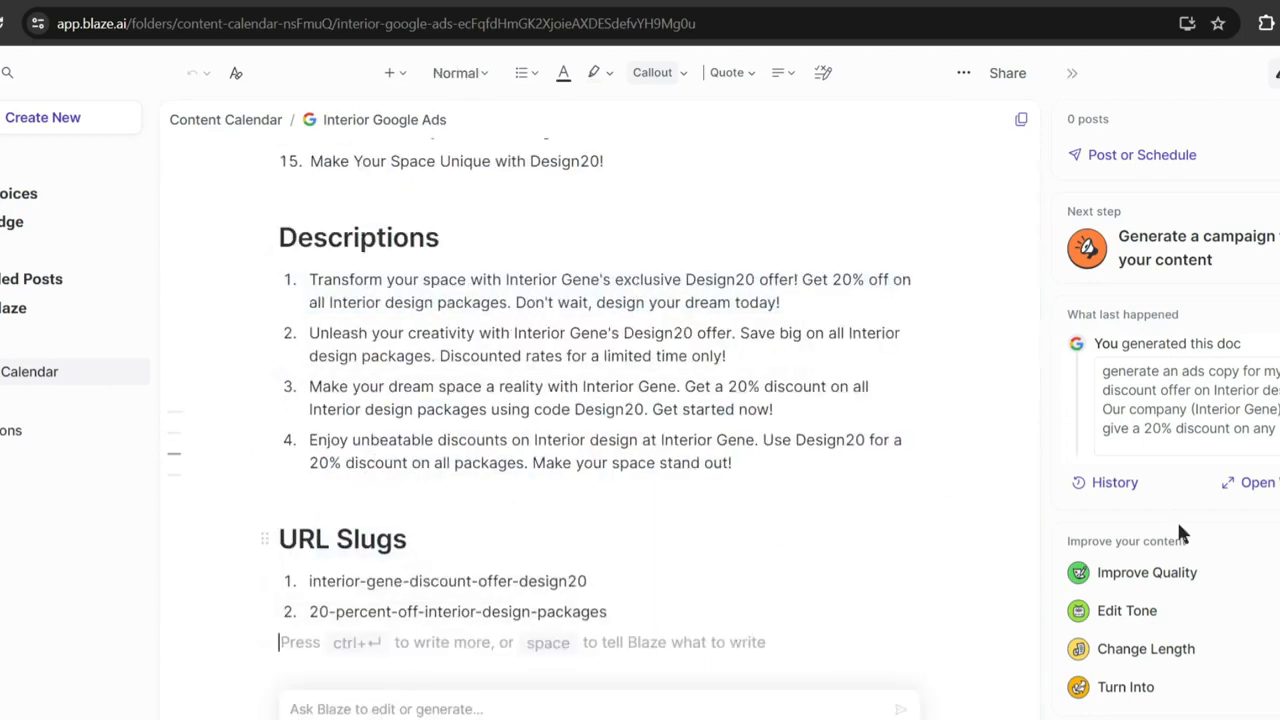
{"action": "scroll", "coordinate": [1177, 519], "scroll_direction": "down", "scroll_amount": 1}
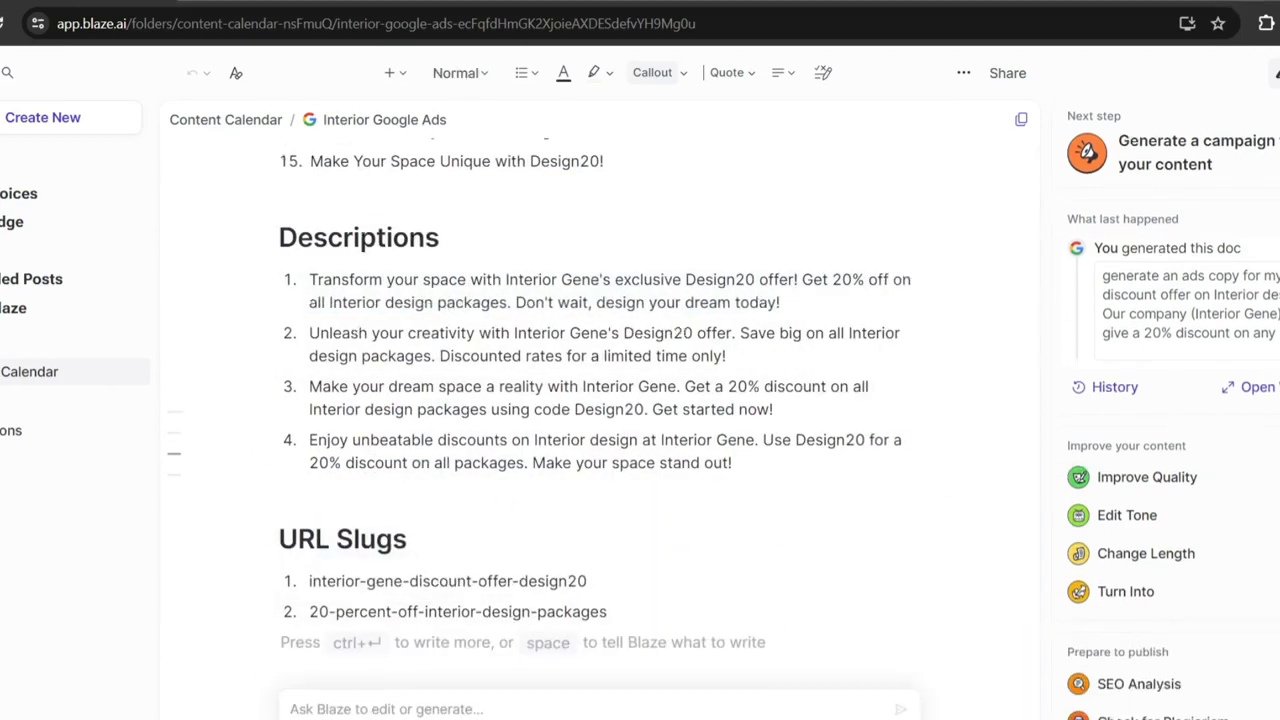
{"action": "scroll", "coordinate": [369, 282], "scroll_direction": "up", "scroll_amount": 7}
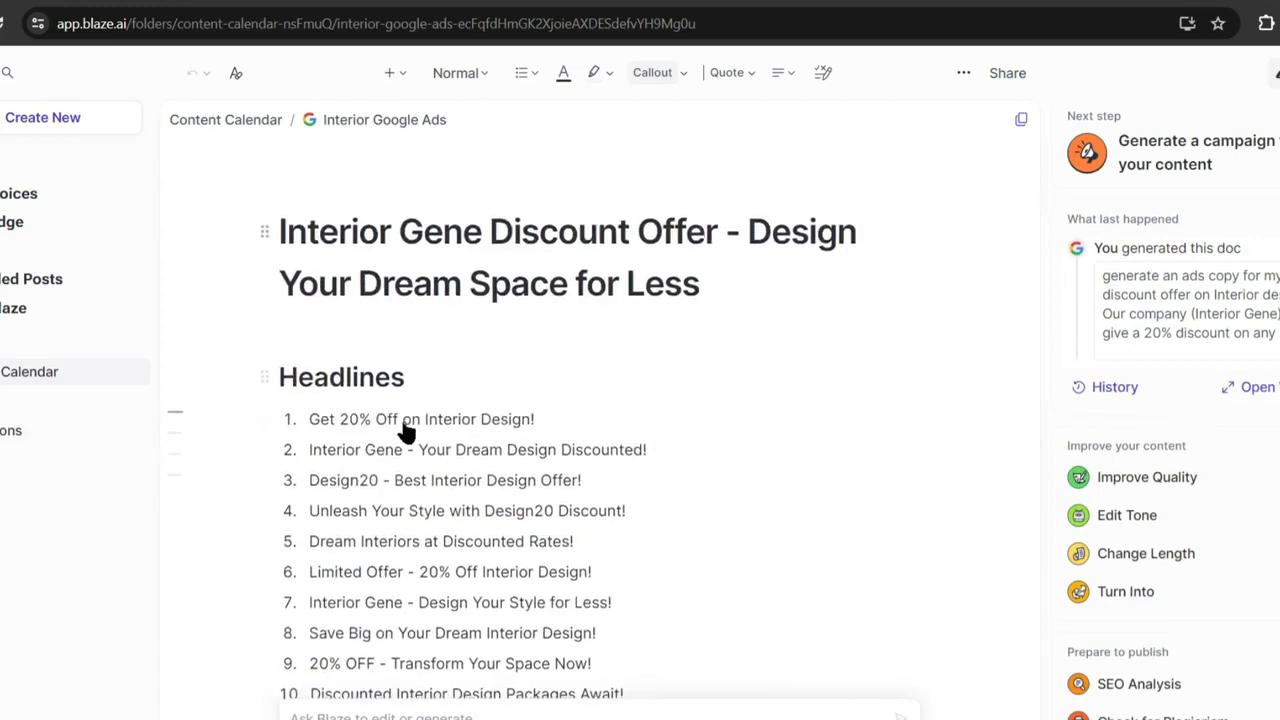
Start a Pinterest ads doc named Interior Pin and paste in the campaign goals.
{"action": "left_click", "coordinate": [36, 117]}
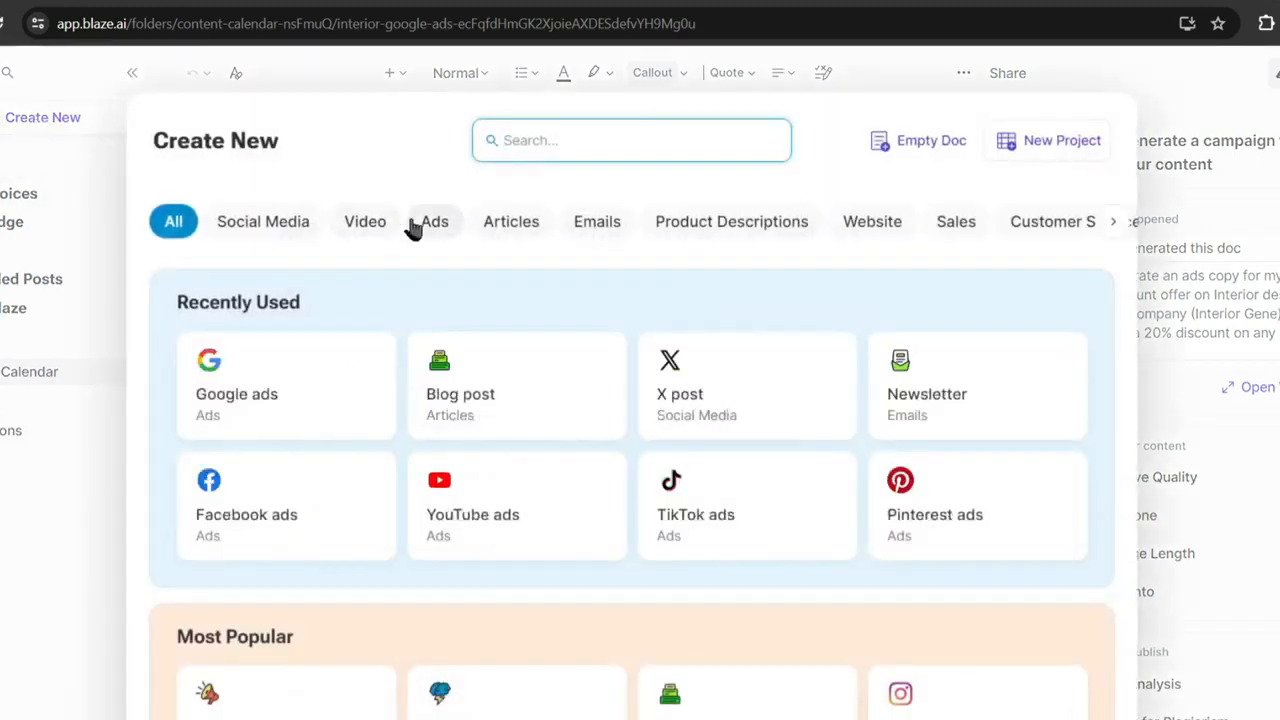
{"action": "left_click", "coordinate": [416, 226]}
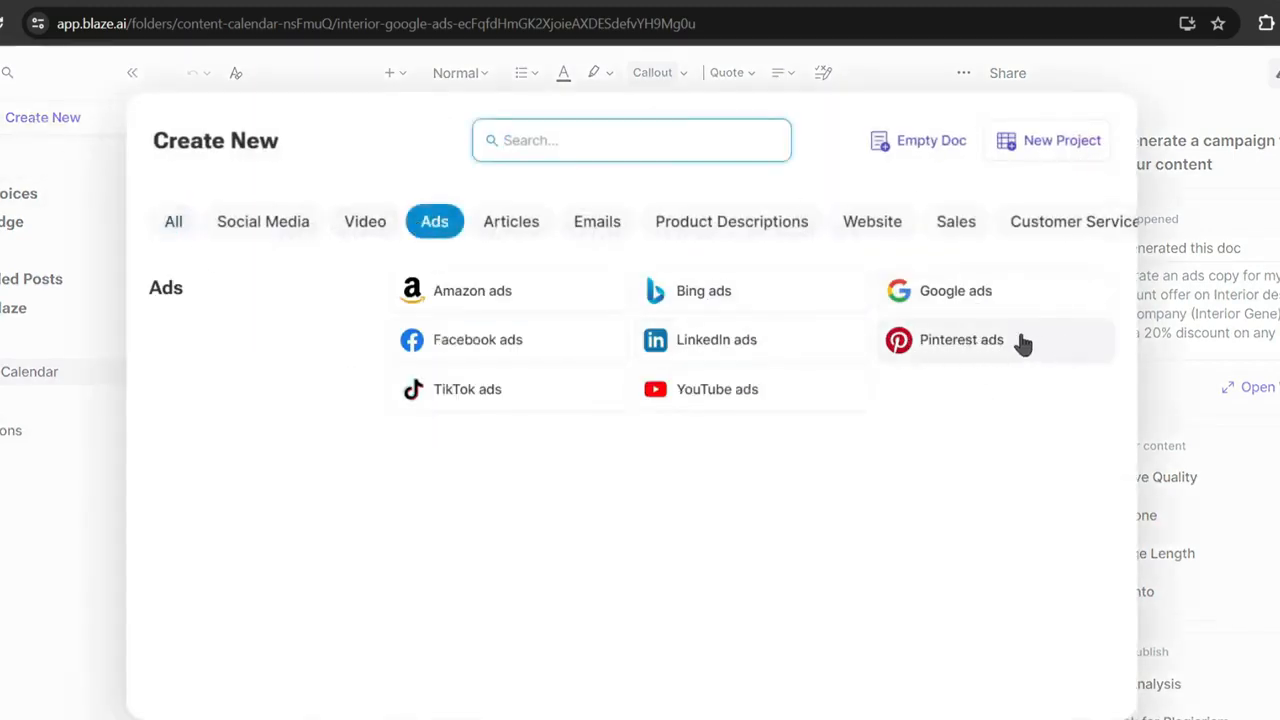
{"action": "left_click", "coordinate": [982, 344]}
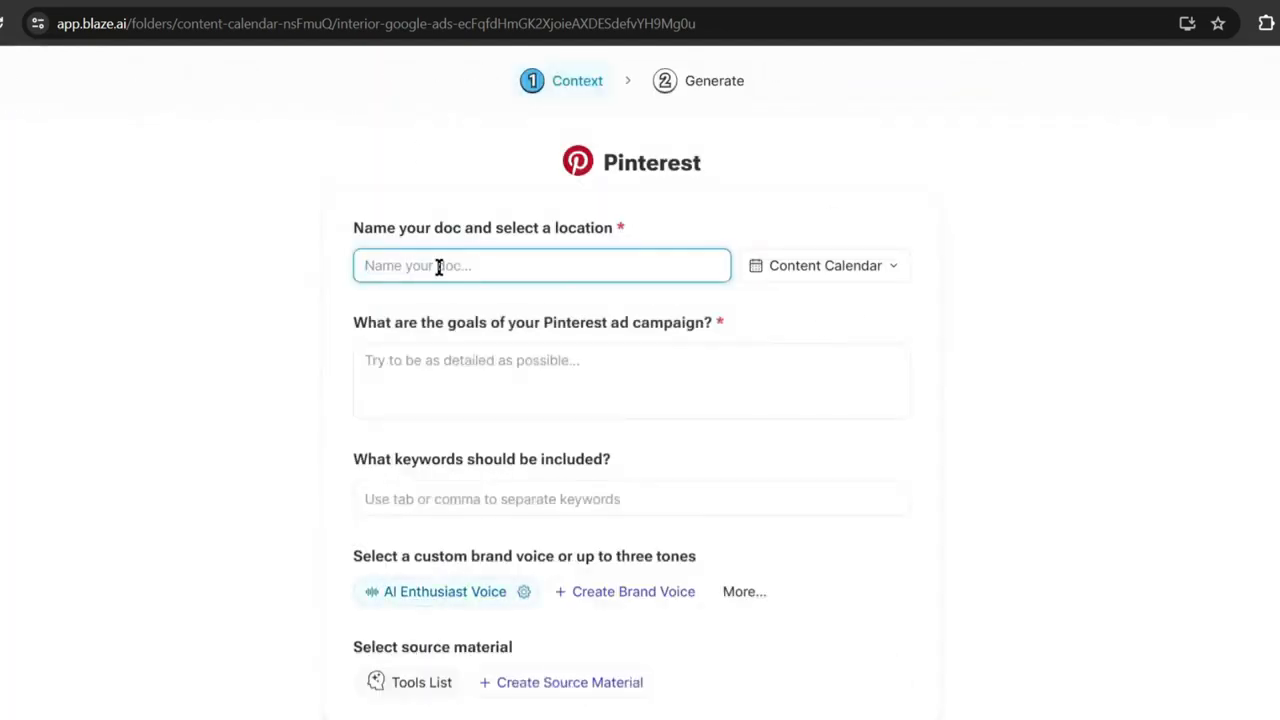
{"action": "type", "text": "Interior Pin"}
{"action": "key", "text": "Tab"}
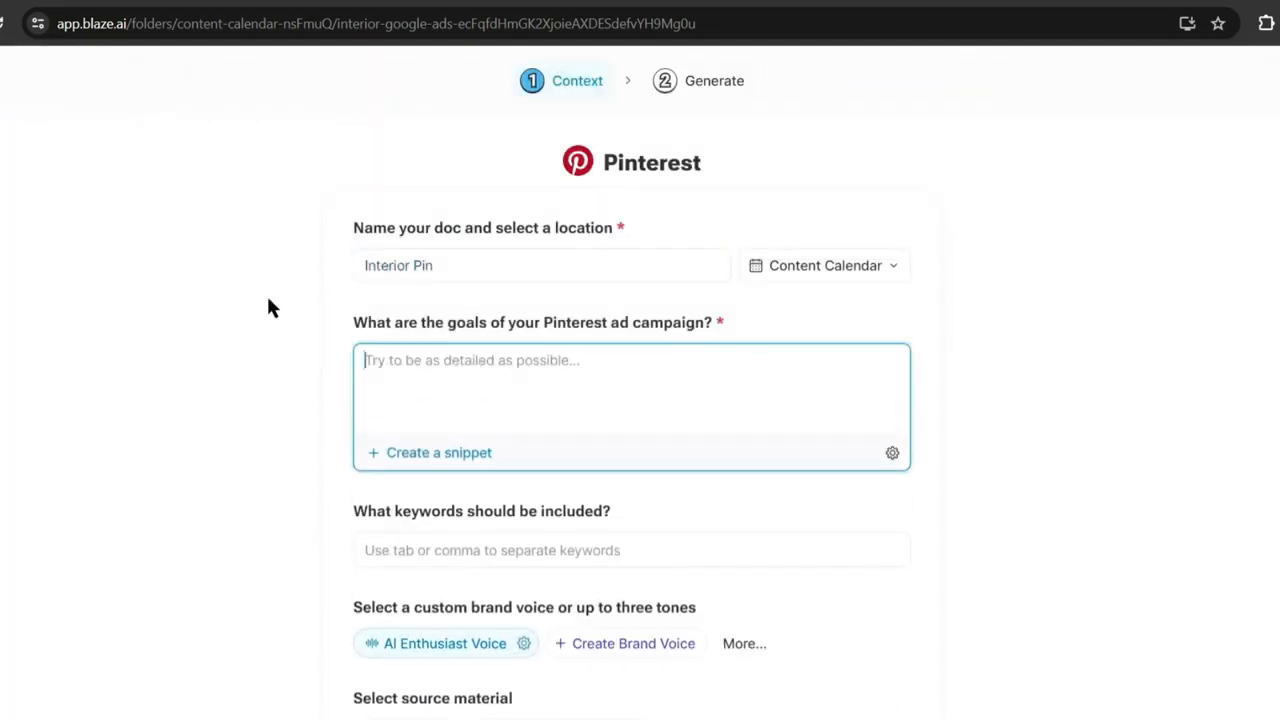
{"action": "type", "text": "generate an ads copy for my next discount offer on Interior design. Our company (Interior Gene) will give a 20% discount on any kind of Interior design package this month."}
Add the keywords 'discount' and 'interior design', pick a tone, and generate the Pinterest ad ideas.
{"action": "left_click", "coordinate": [515, 550]}
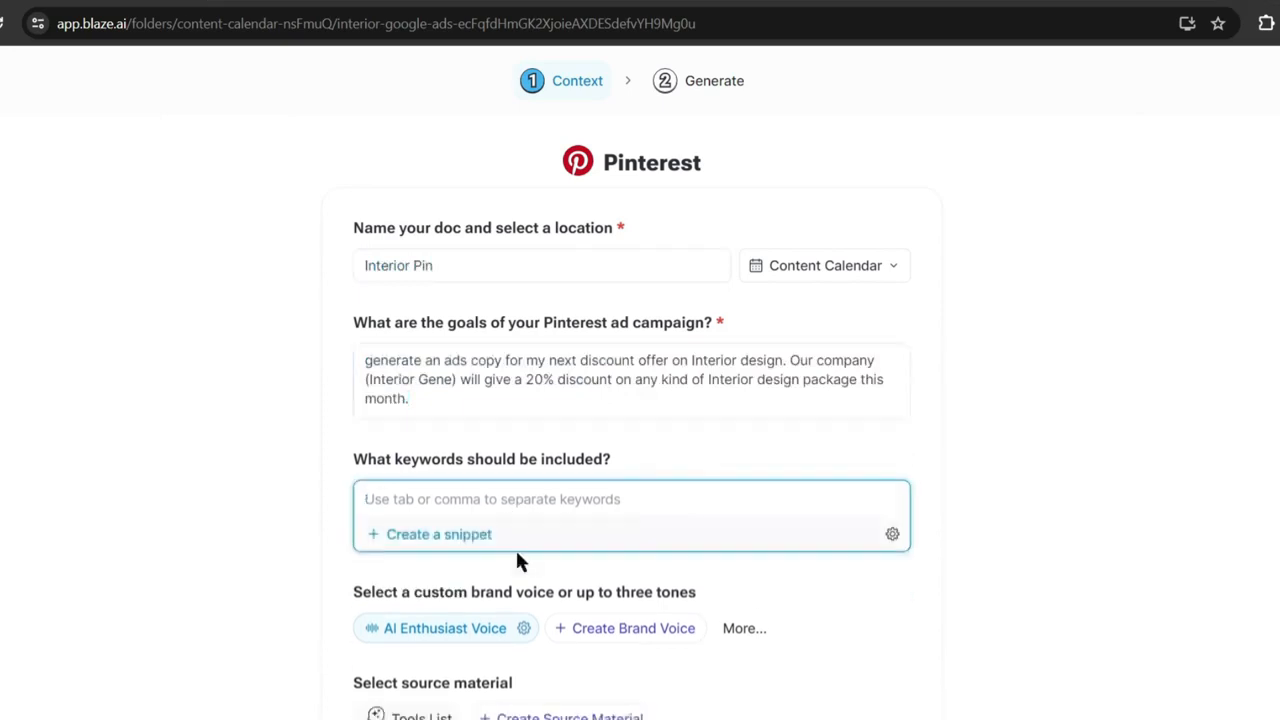
{"action": "type", "text": "discount"}
{"action": "key", "text": "Return"}
{"action": "type", "text": "interior design"}
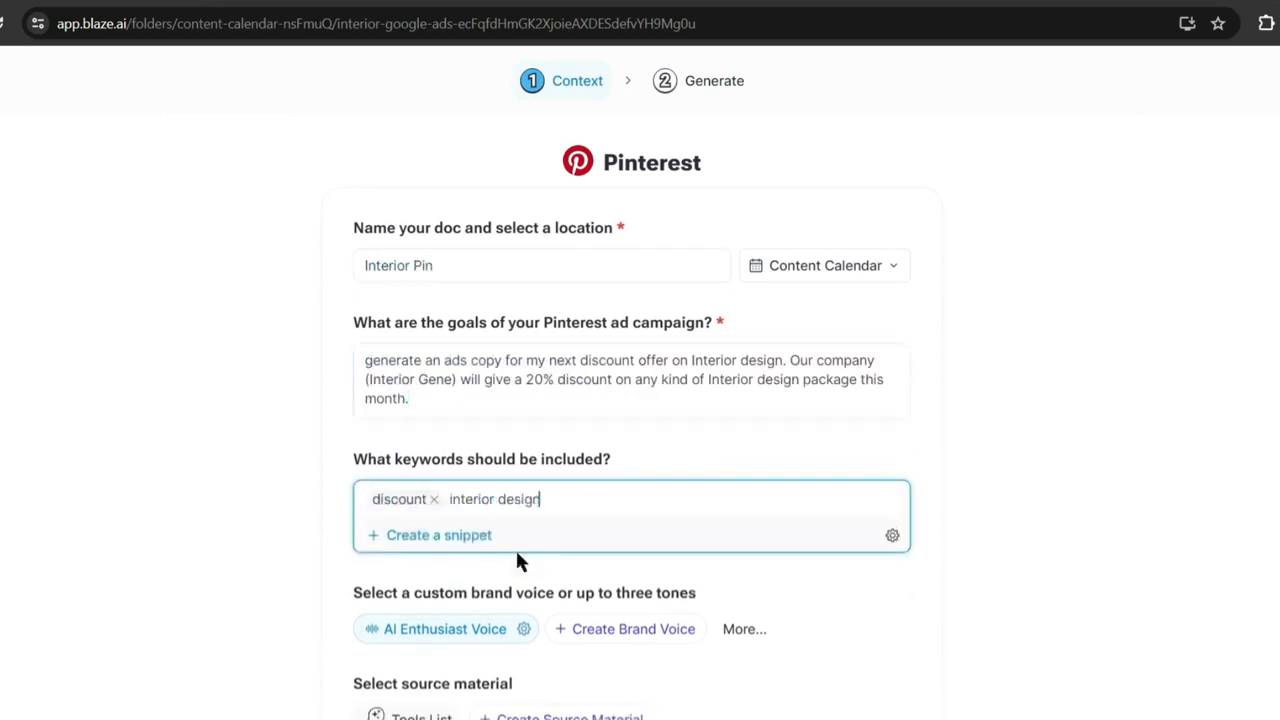
{"action": "key", "text": "Return"}
{"action": "scroll", "coordinate": [516, 560], "scroll_direction": "down", "scroll_amount": 1}
{"action": "left_click", "coordinate": [744, 545]}
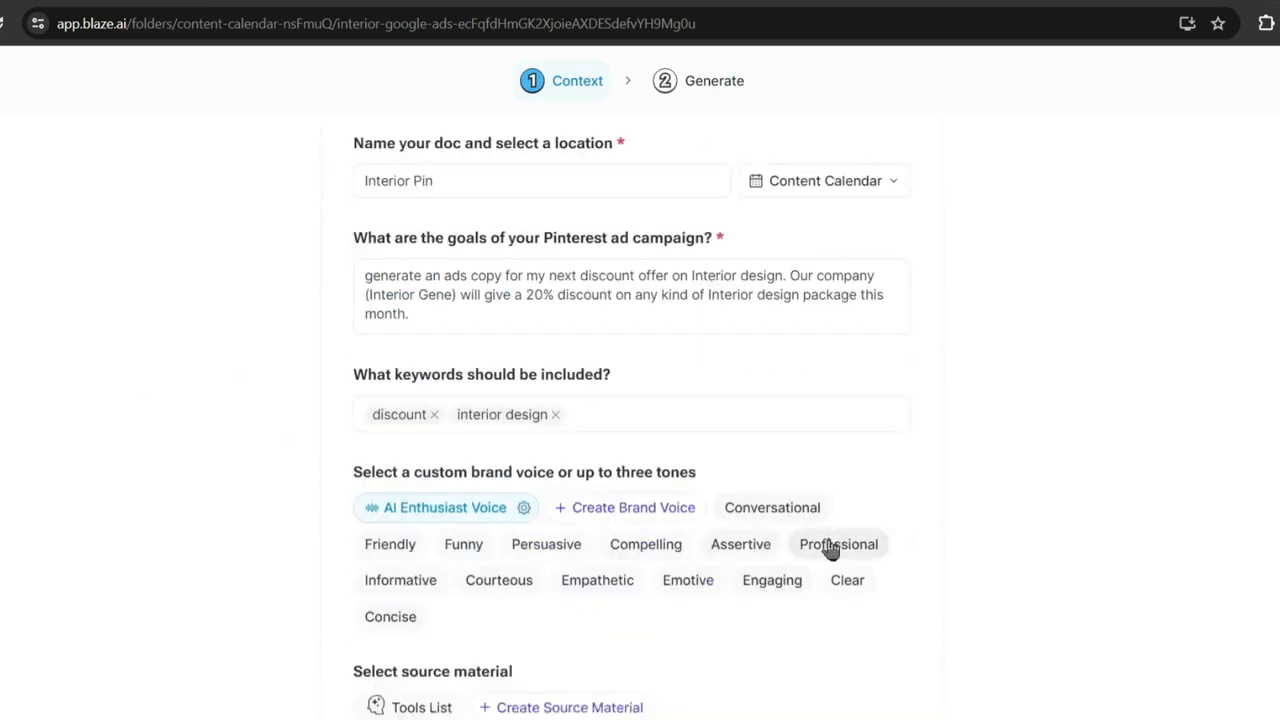
{"action": "left_click", "coordinate": [392, 582]}
{"action": "scroll", "coordinate": [385, 600], "scroll_direction": "down", "scroll_amount": 1}
{"action": "left_click", "coordinate": [885, 709]}
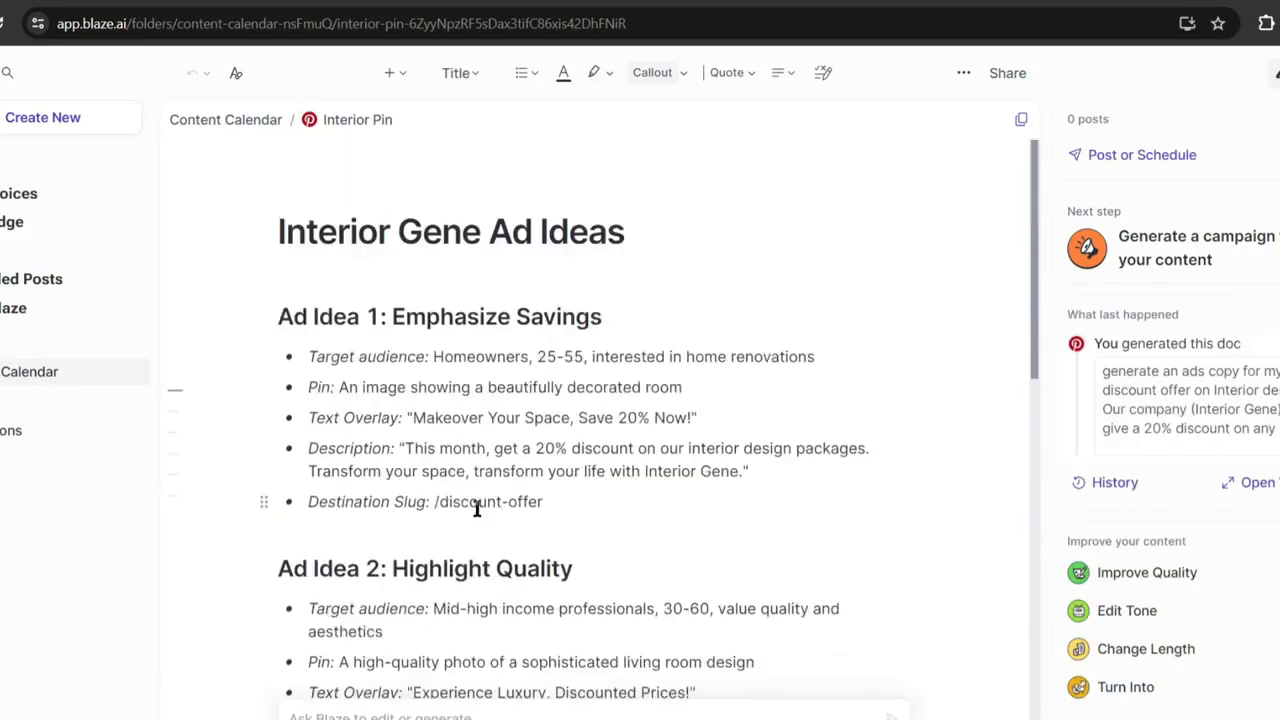
Inspect the Target audience, Pin and Text Overlay lines of Pinterest Ad Idea 1.
{"action": "left_click_drag", "start_coordinate": [308, 358], "coordinate": [814, 358]}
{"action": "left_click", "coordinate": [362, 448]}
{"action": "left_click_drag", "start_coordinate": [312, 387], "coordinate": [682, 387]}
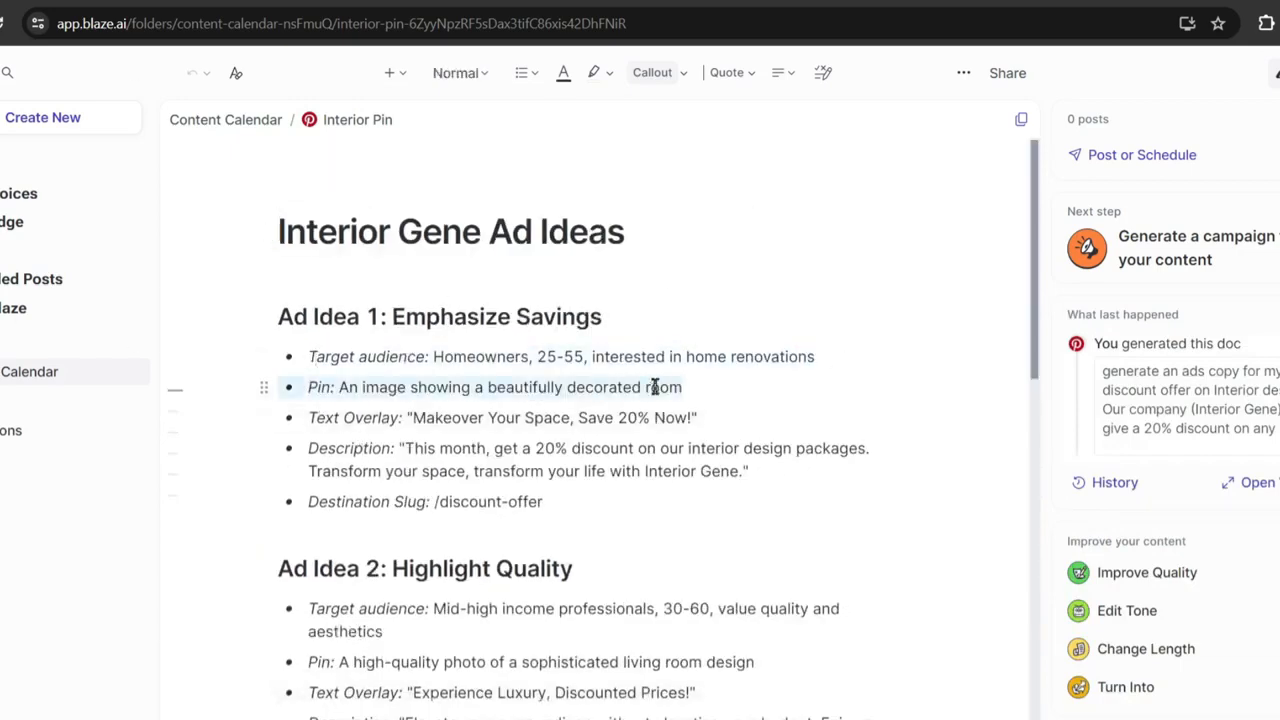
{"action": "left_click", "coordinate": [308, 413]}
{"action": "left_click_drag", "start_coordinate": [306, 413], "coordinate": [851, 403]}
{"action": "left_click", "coordinate": [535, 452]}
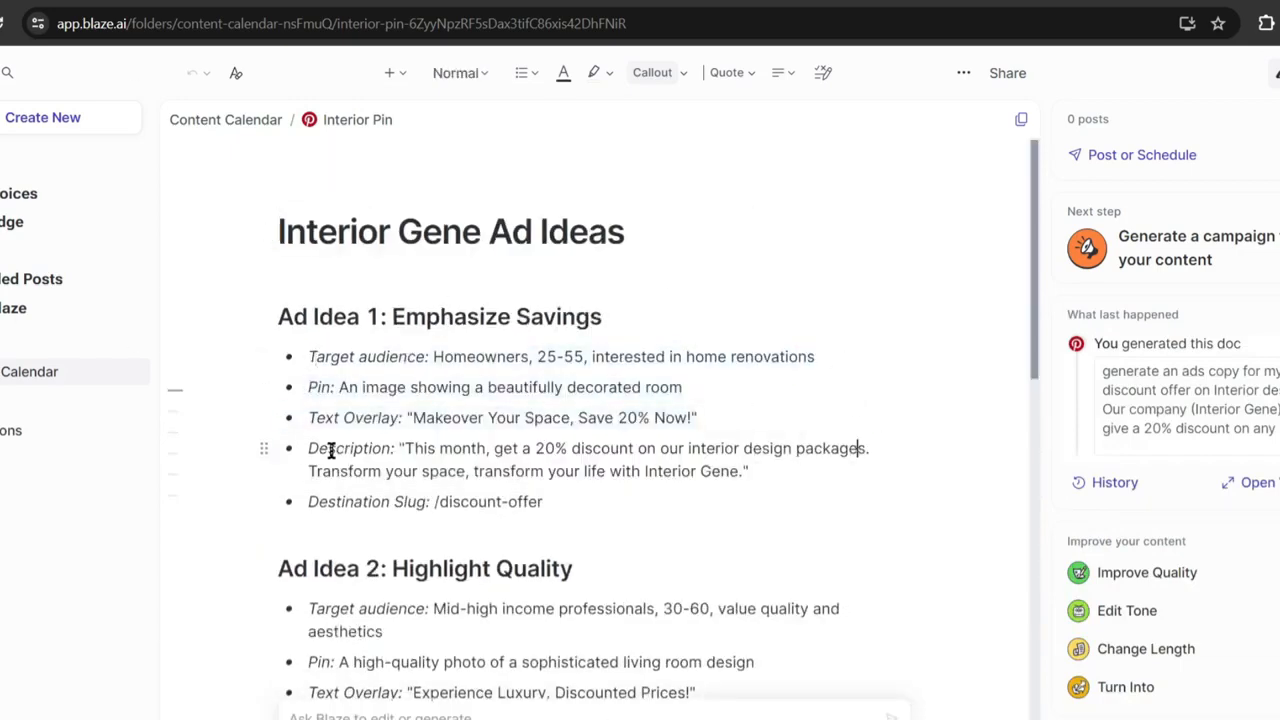
{"action": "left_click_drag", "start_coordinate": [404, 449], "coordinate": [746, 472]}
{"action": "left_click", "coordinate": [390, 450]}
{"action": "left_click_drag", "start_coordinate": [310, 500], "coordinate": [543, 502]}
Scroll through the YouTube and Facebook ad docs, then list the Ads templates on home.
{"action": "scroll", "coordinate": [671, 480], "scroll_direction": "down", "scroll_amount": 10}
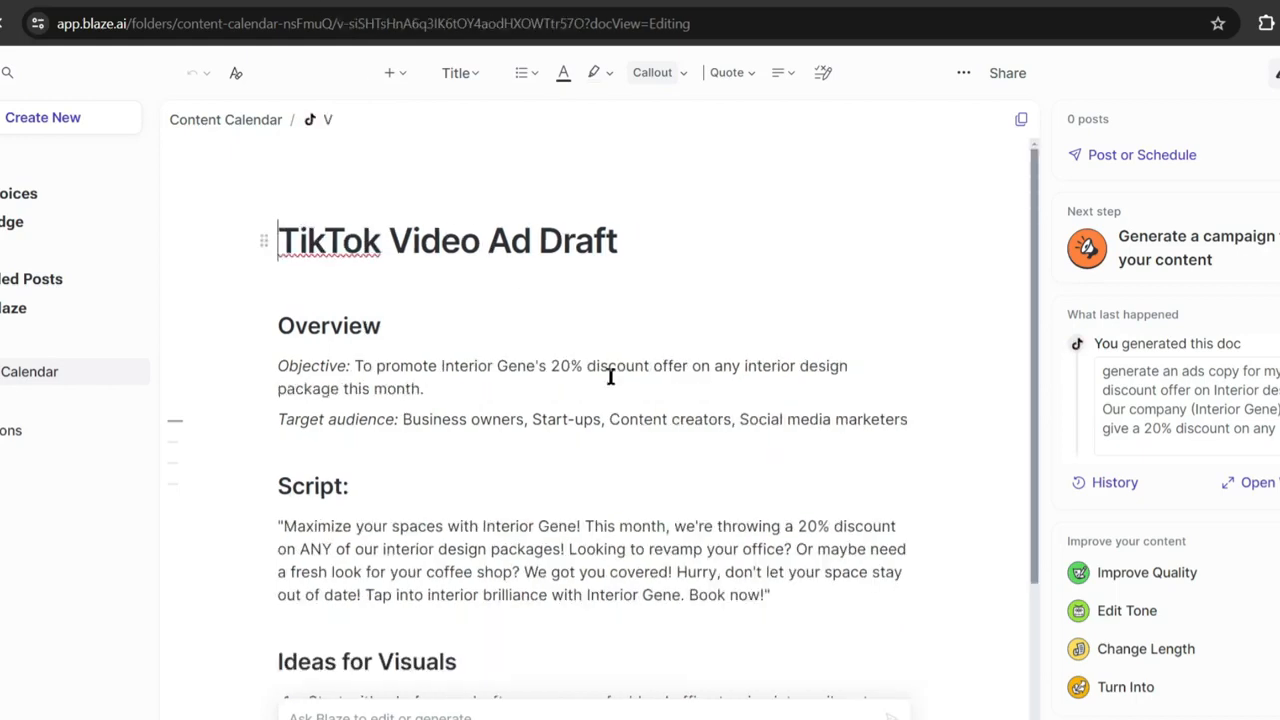
{"action": "scroll", "coordinate": [668, 411], "scroll_direction": "down", "scroll_amount": 3}
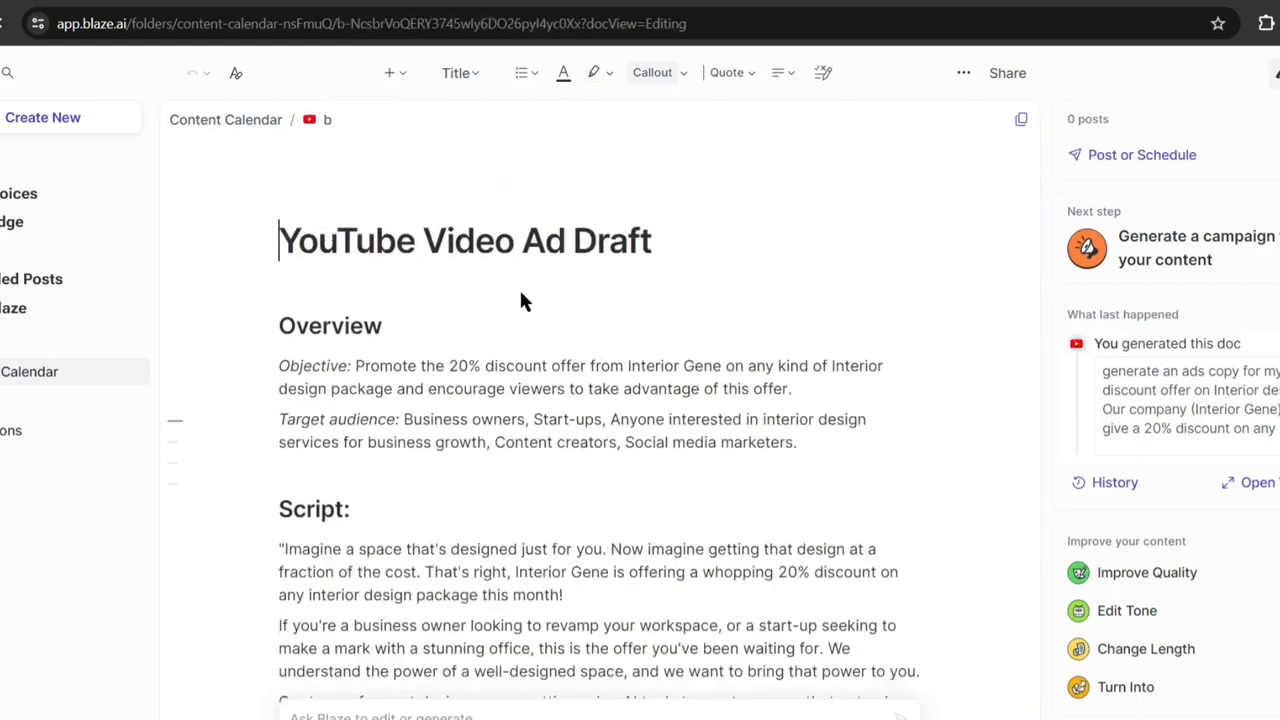
{"action": "scroll", "coordinate": [345, 387], "scroll_direction": "down", "scroll_amount": 3}
{"action": "scroll", "coordinate": [345, 387], "scroll_direction": "down", "scroll_amount": 3}
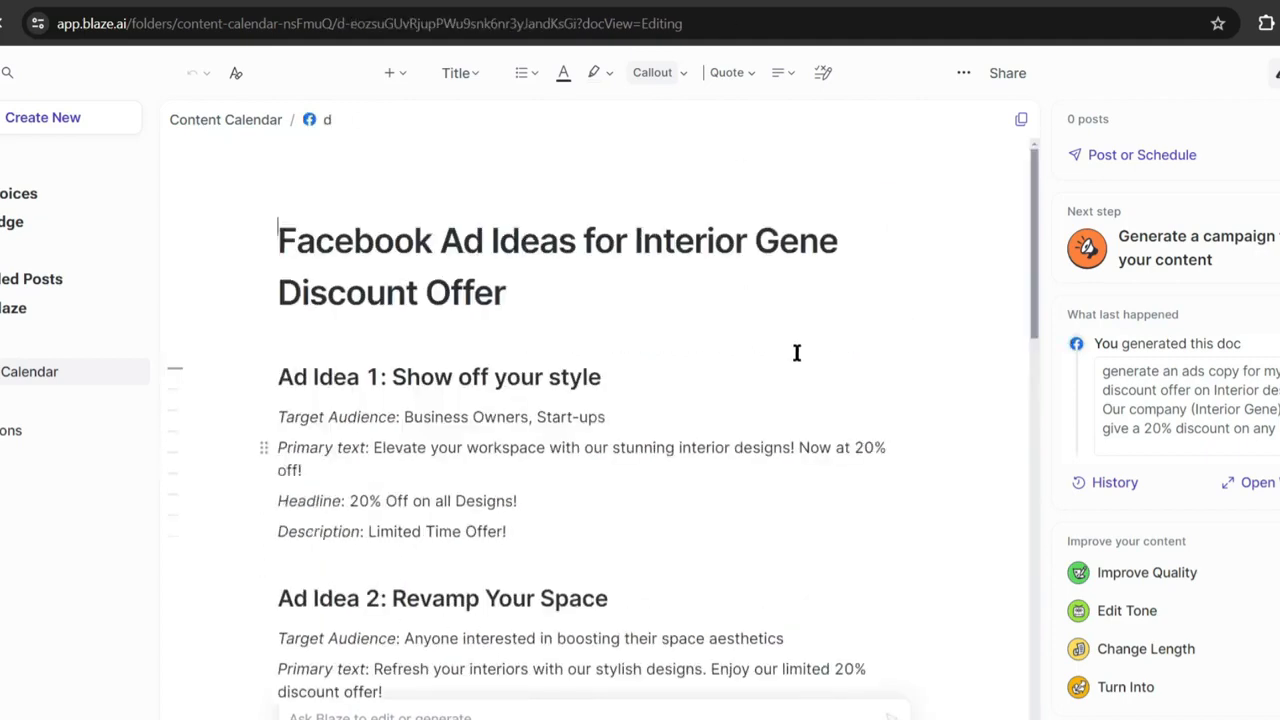
{"action": "scroll", "coordinate": [505, 296], "scroll_direction": "down", "scroll_amount": 1}
{"action": "scroll", "coordinate": [505, 296], "scroll_direction": "down", "scroll_amount": 2}
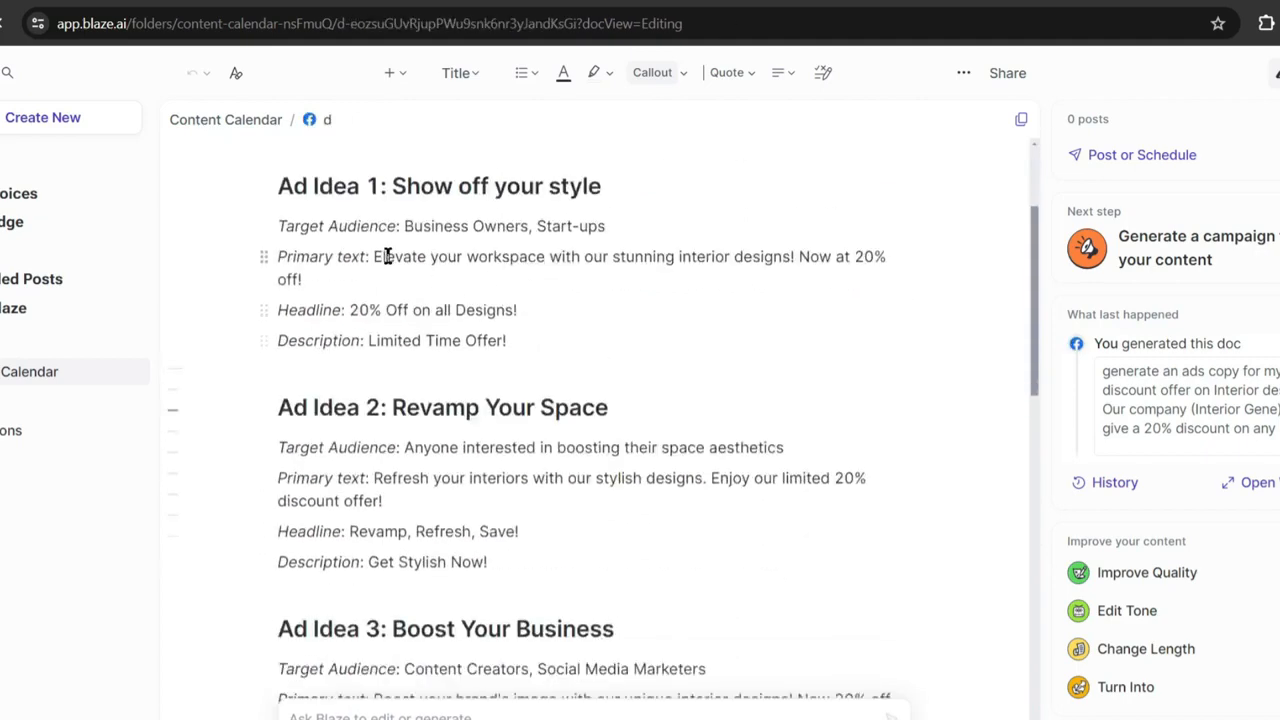
{"action": "left_click_drag", "start_coordinate": [280, 226], "coordinate": [516, 345]}
{"action": "scroll", "coordinate": [534, 377], "scroll_direction": "down", "scroll_amount": 4}
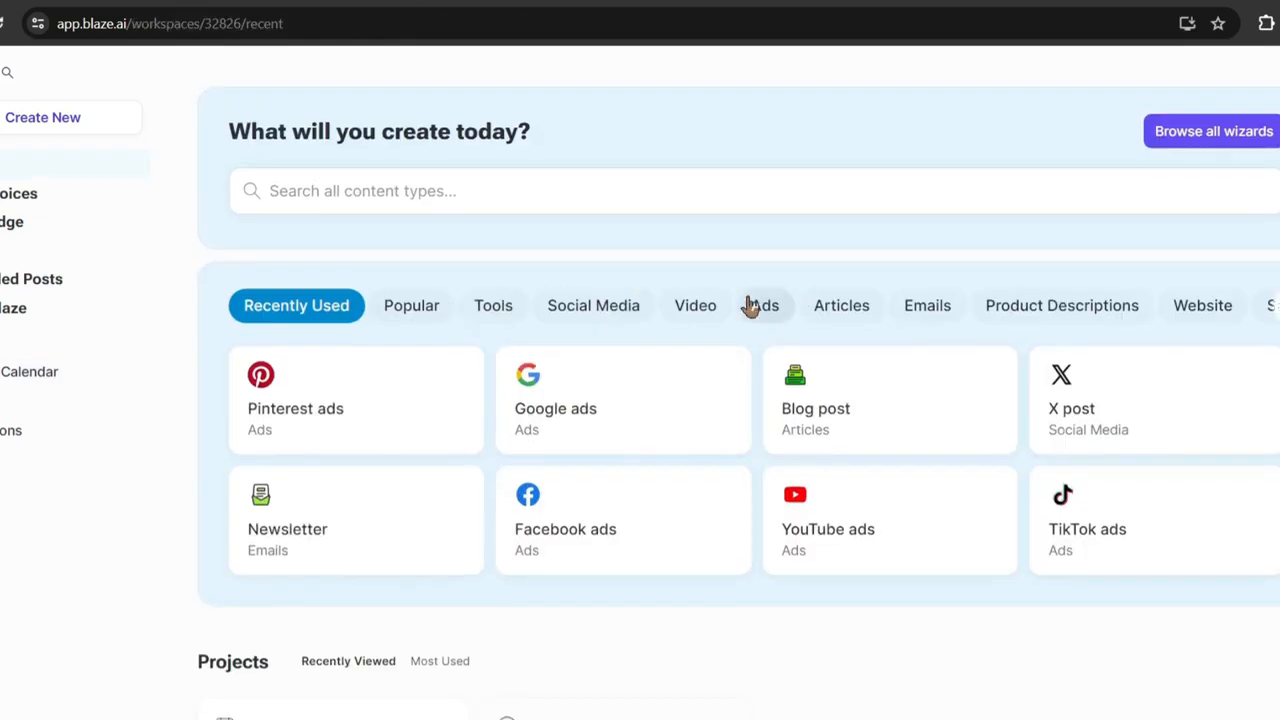
{"action": "left_click", "coordinate": [760, 305]}
{"action": "scroll", "coordinate": [309, 406], "scroll_direction": "down", "scroll_amount": 1}
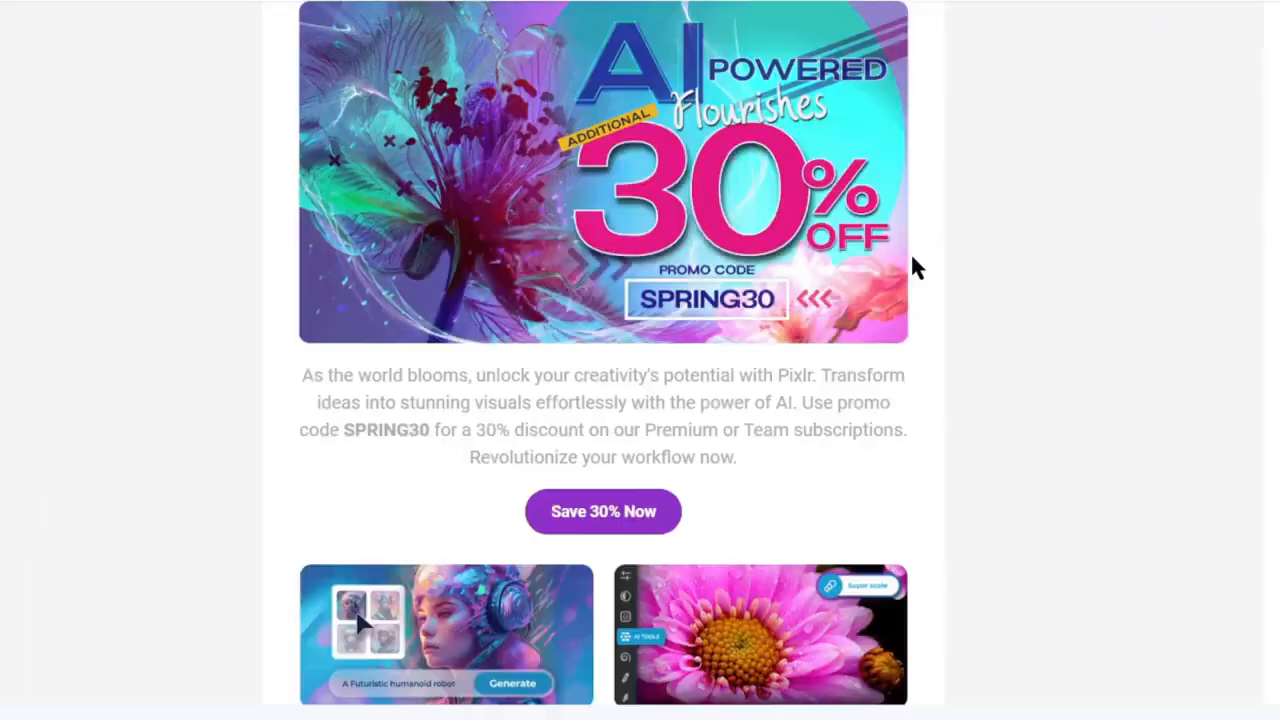
{"action": "scroll", "coordinate": [910, 262], "scroll_direction": "down", "scroll_amount": 3}
{"action": "scroll", "coordinate": [910, 262], "scroll_direction": "down", "scroll_amount": 6}
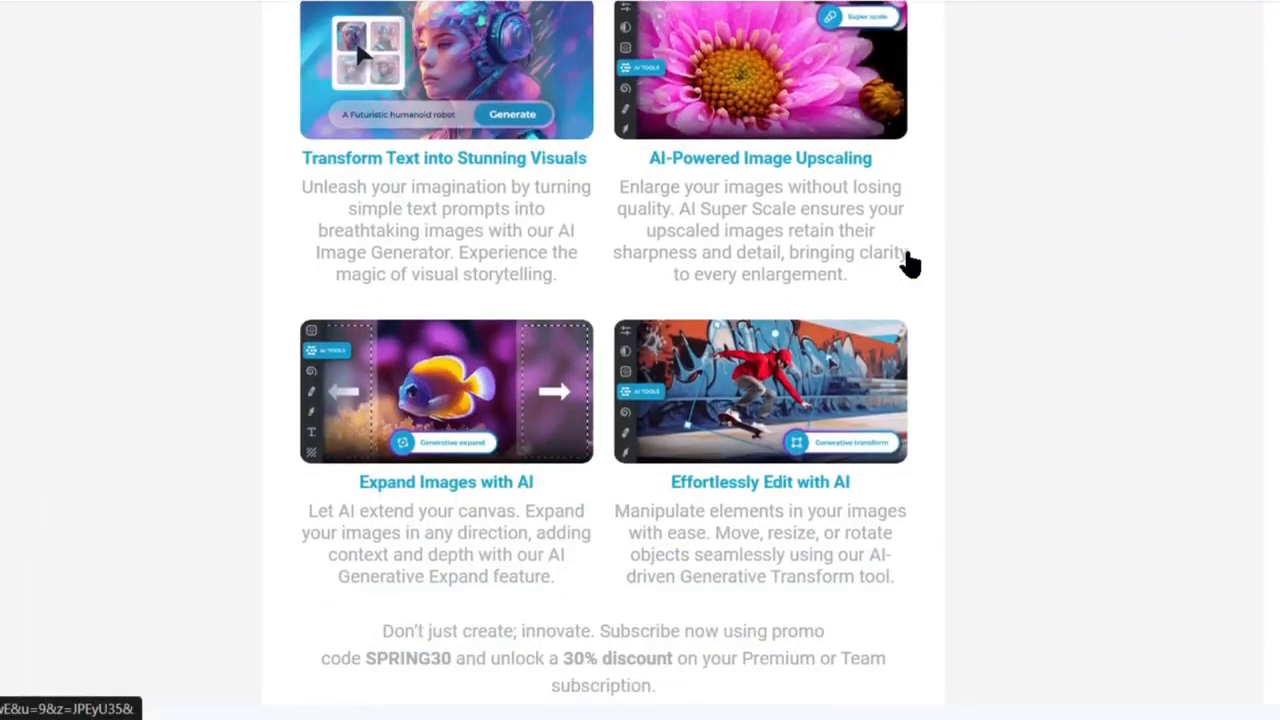
{"action": "scroll", "coordinate": [910, 262], "scroll_direction": "down", "scroll_amount": 2}
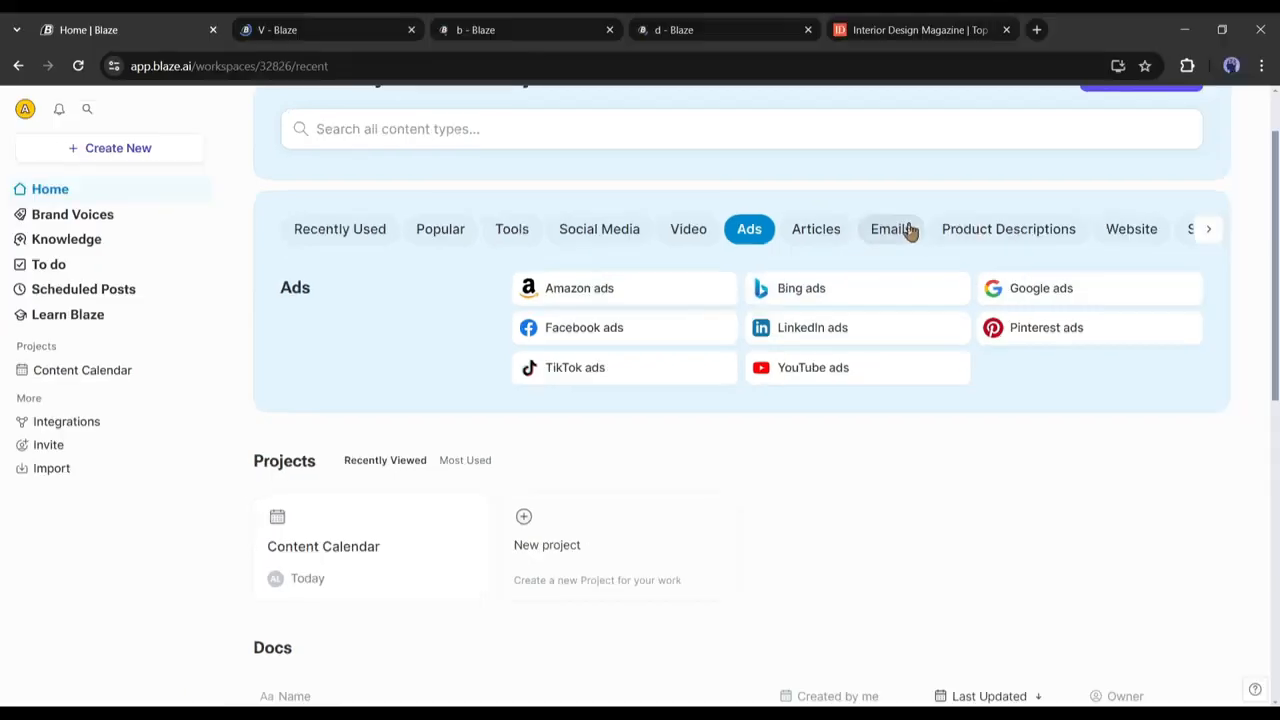
Start a Promotional newsletter from the Email templates and paste in the 20% discount offer.
{"action": "left_click", "coordinate": [891, 229]}
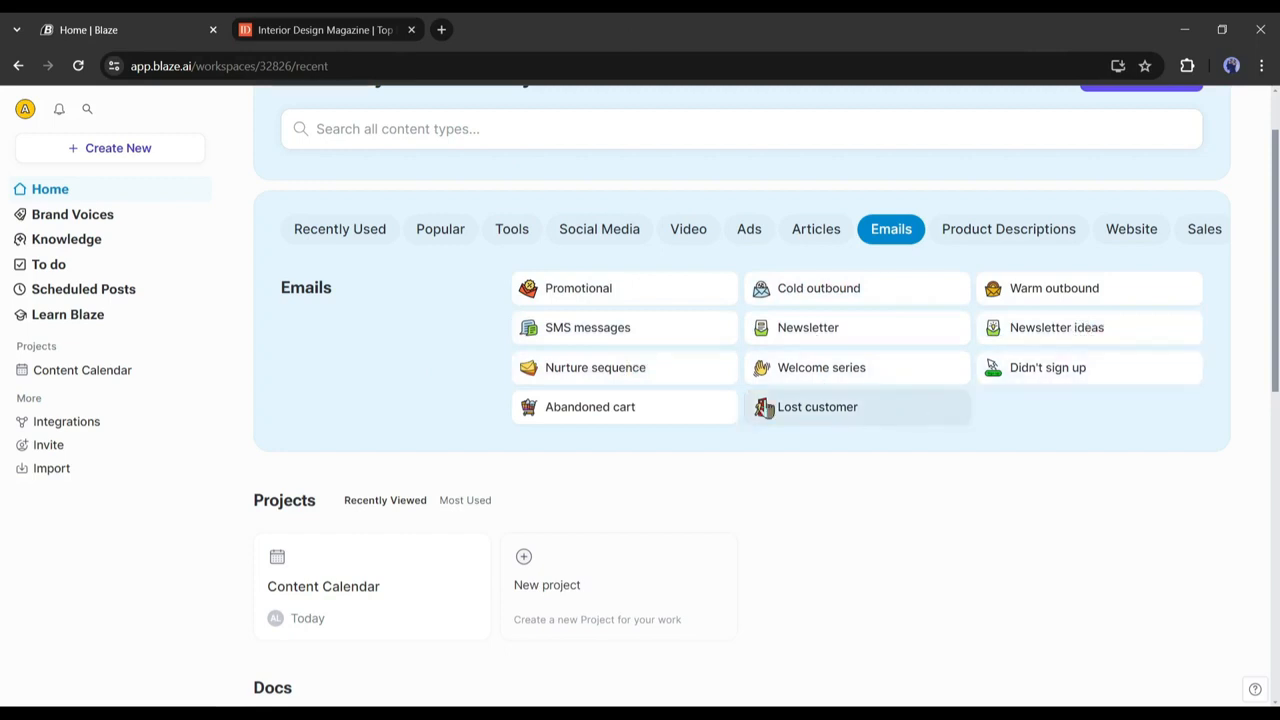
{"action": "left_click", "coordinate": [835, 338]}
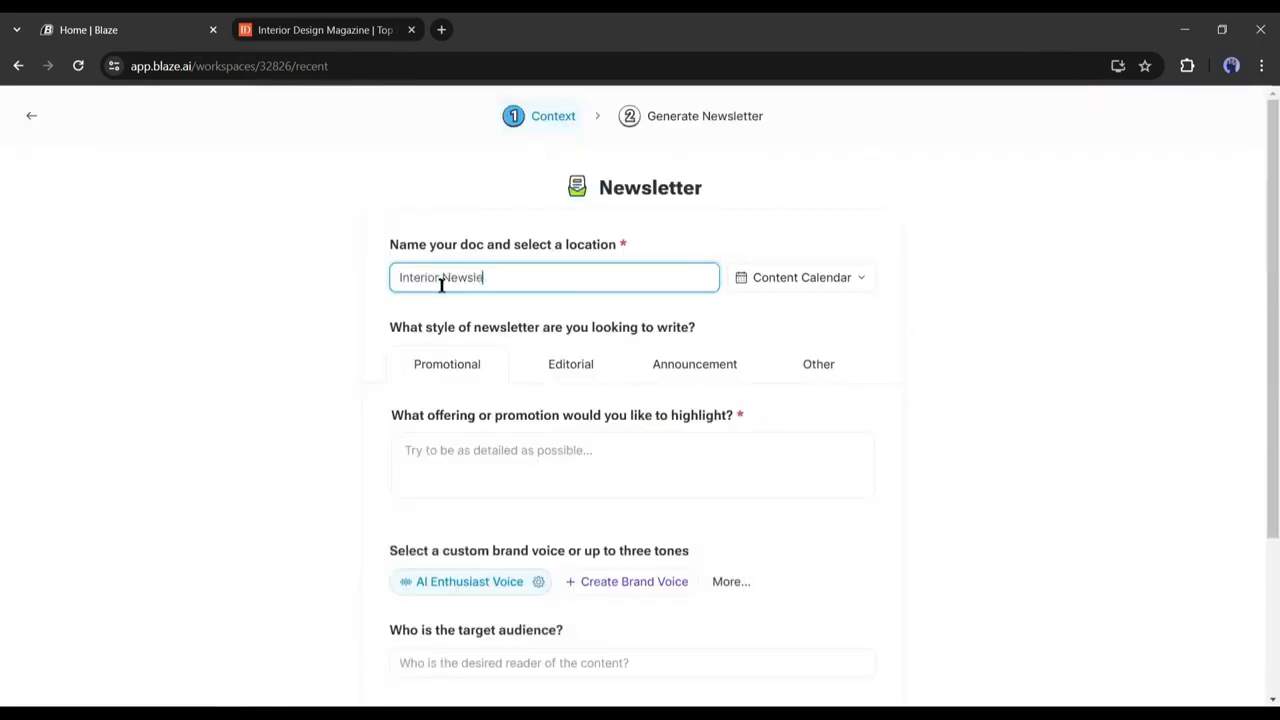
{"action": "left_click", "coordinate": [545, 366]}
{"action": "left_click", "coordinate": [674, 366]}
{"action": "left_click", "coordinate": [828, 366]}
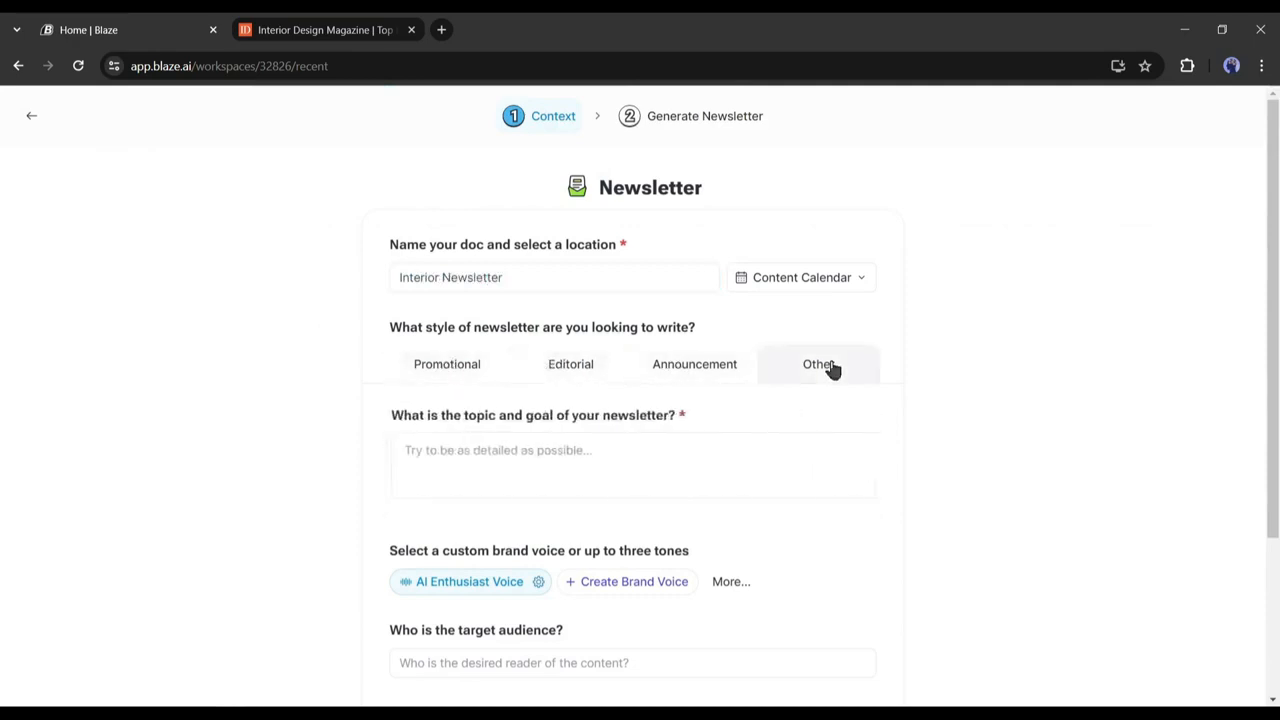
{"action": "left_click", "coordinate": [718, 372]}
{"action": "left_click", "coordinate": [575, 368]}
{"action": "left_click", "coordinate": [428, 368]}
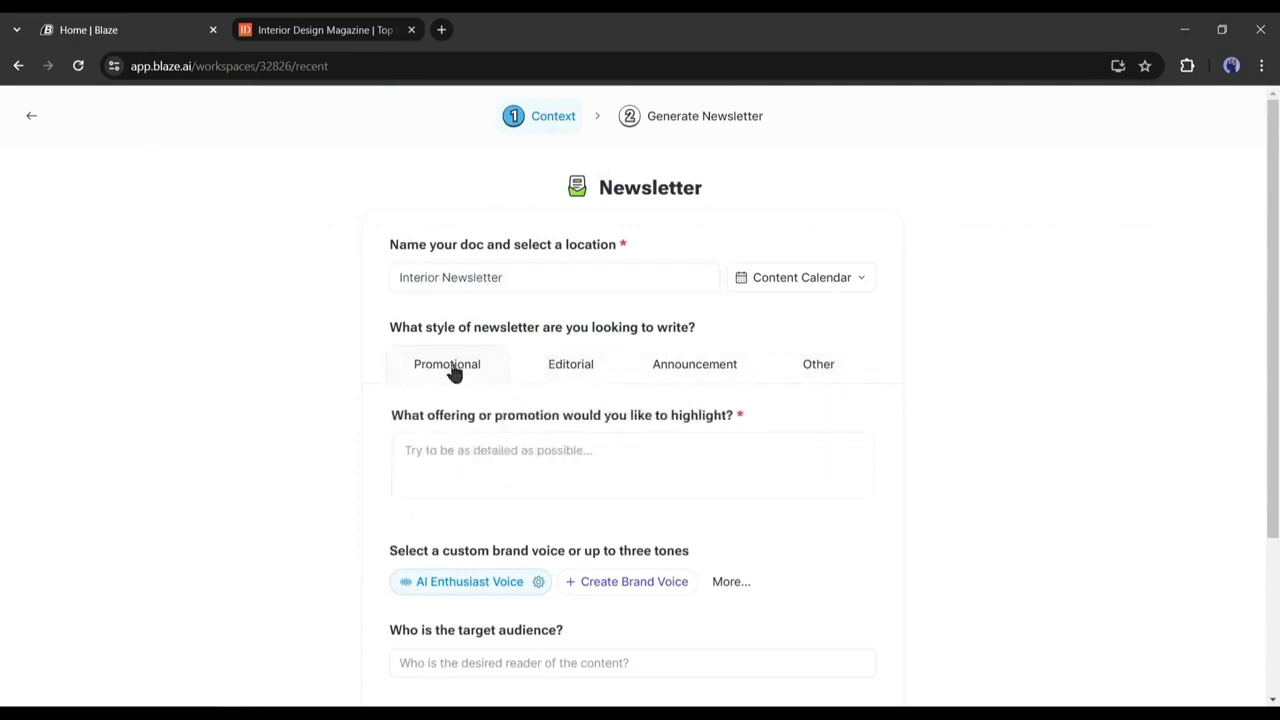
{"action": "left_click", "coordinate": [463, 449]}
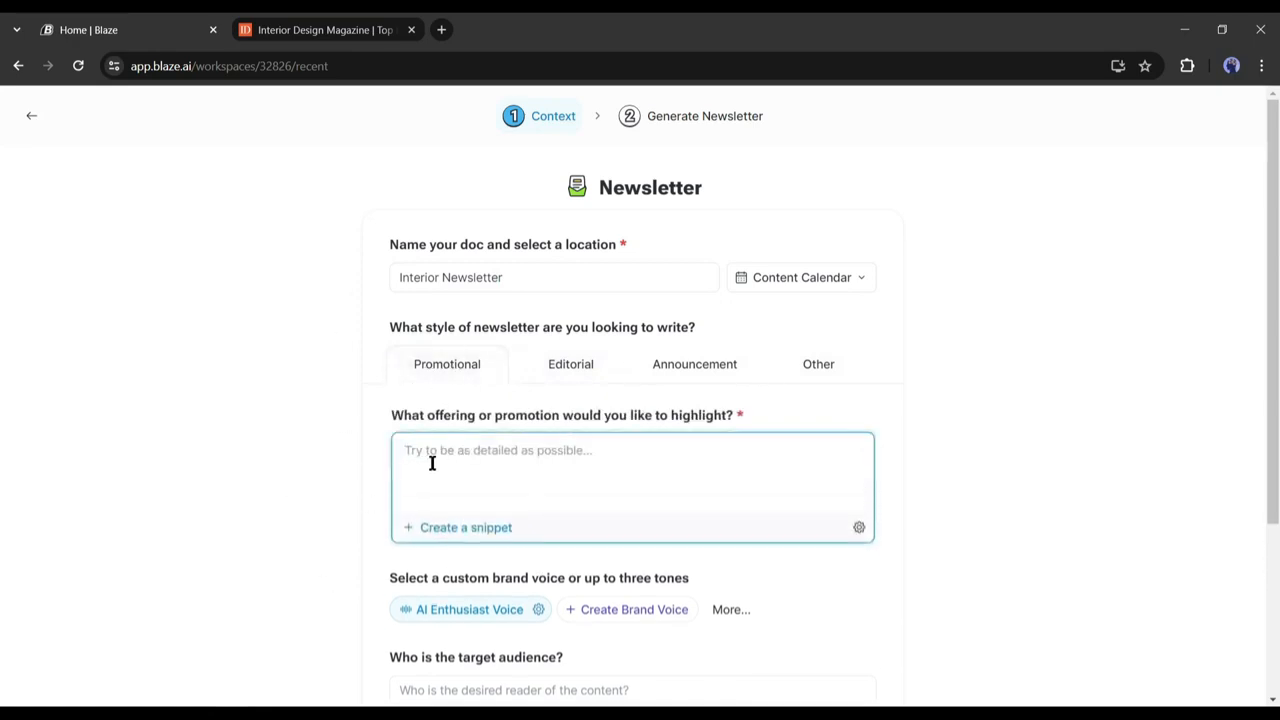
{"action": "type", "text": "Our company (Interior Gene) will give a 20% discount on any kind of Interior design package this month."}
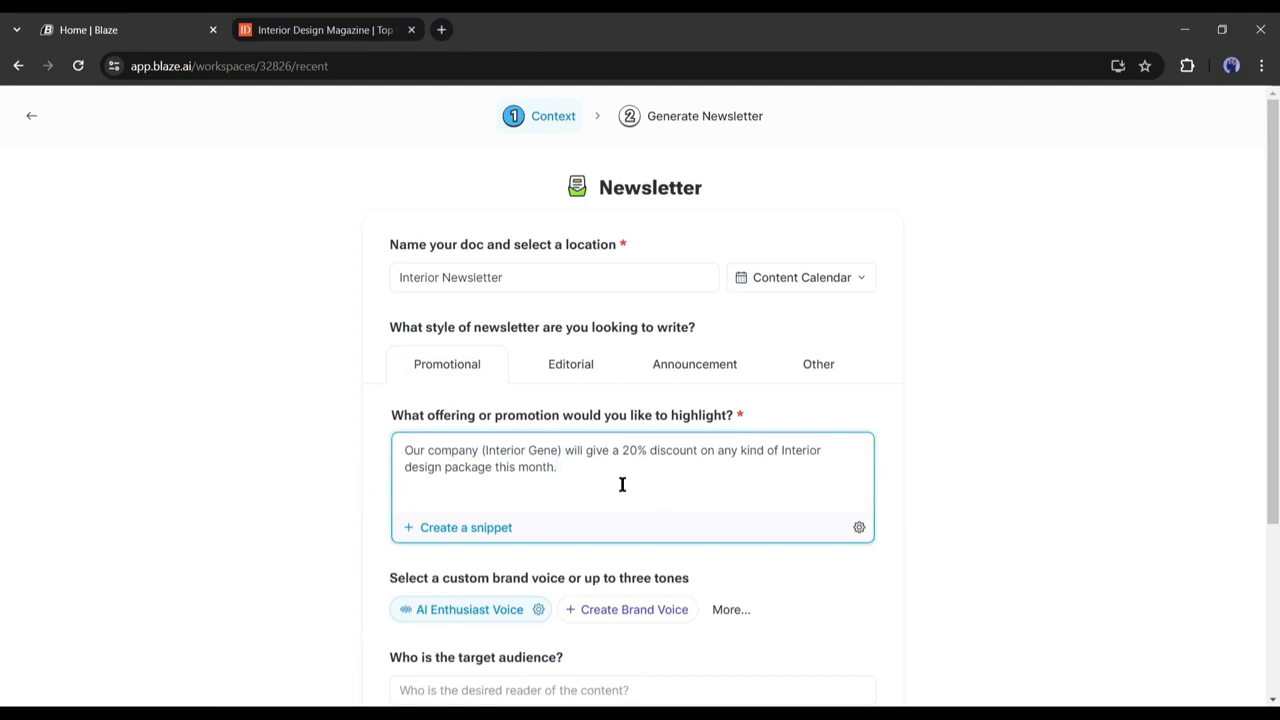
Set the newsletter tone to Informative and the audience to 'homeowners, builders'.
{"action": "scroll", "coordinate": [621, 493], "scroll_direction": "down", "scroll_amount": 3}
{"action": "left_click", "coordinate": [750, 360]}
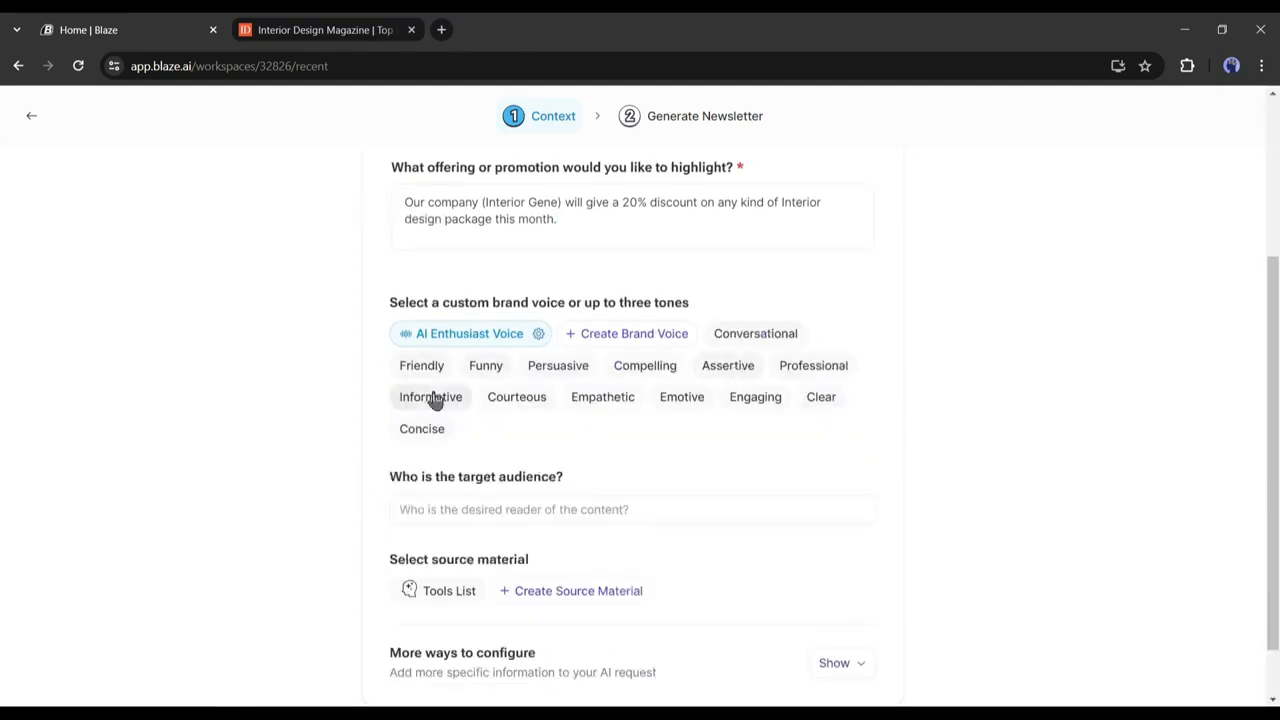
{"action": "left_click", "coordinate": [434, 397]}
{"action": "left_click", "coordinate": [446, 474]}
{"action": "type", "text": "homeowners, builders"}
{"action": "left_click", "coordinate": [552, 565]}
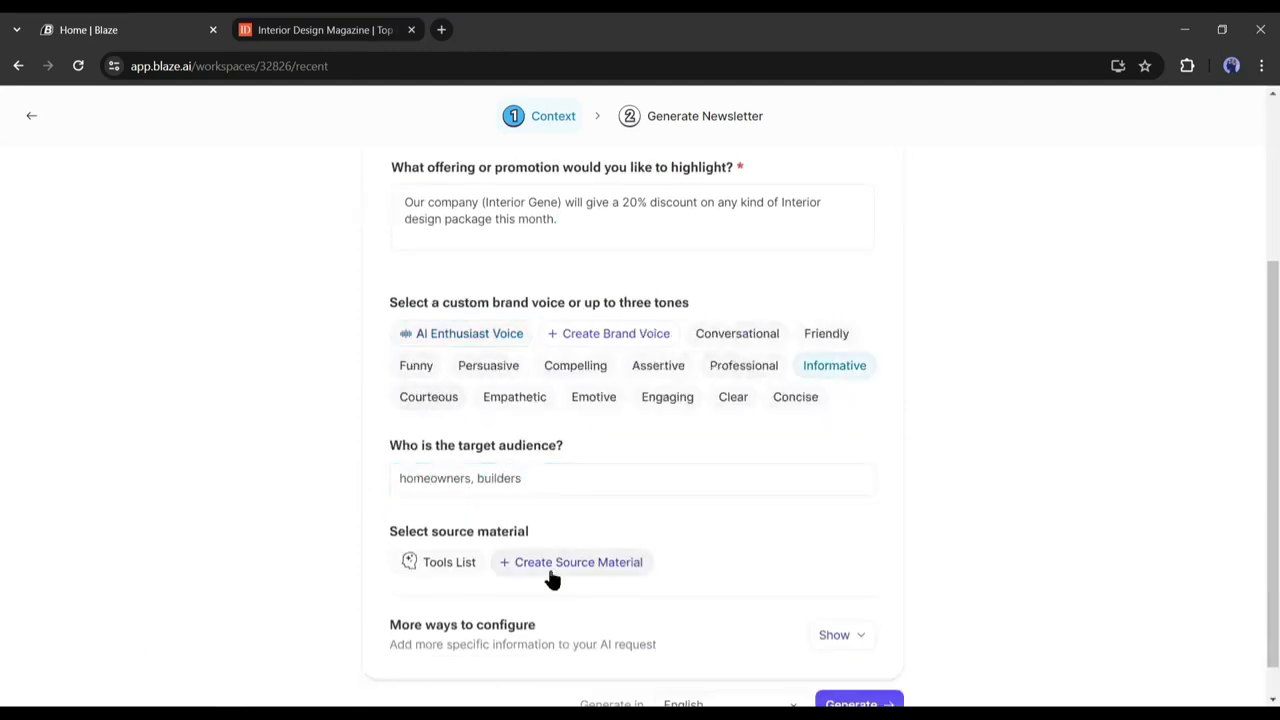
Add a 'Book Now' call to action and generate the newsletter.
{"action": "left_click", "coordinate": [830, 640]}
{"action": "scroll", "coordinate": [657, 600], "scroll_direction": "down", "scroll_amount": 2}
{"action": "left_click", "coordinate": [450, 563]}
{"action": "left_click", "coordinate": [490, 592]}
{"action": "type", "text": "Book Now"}
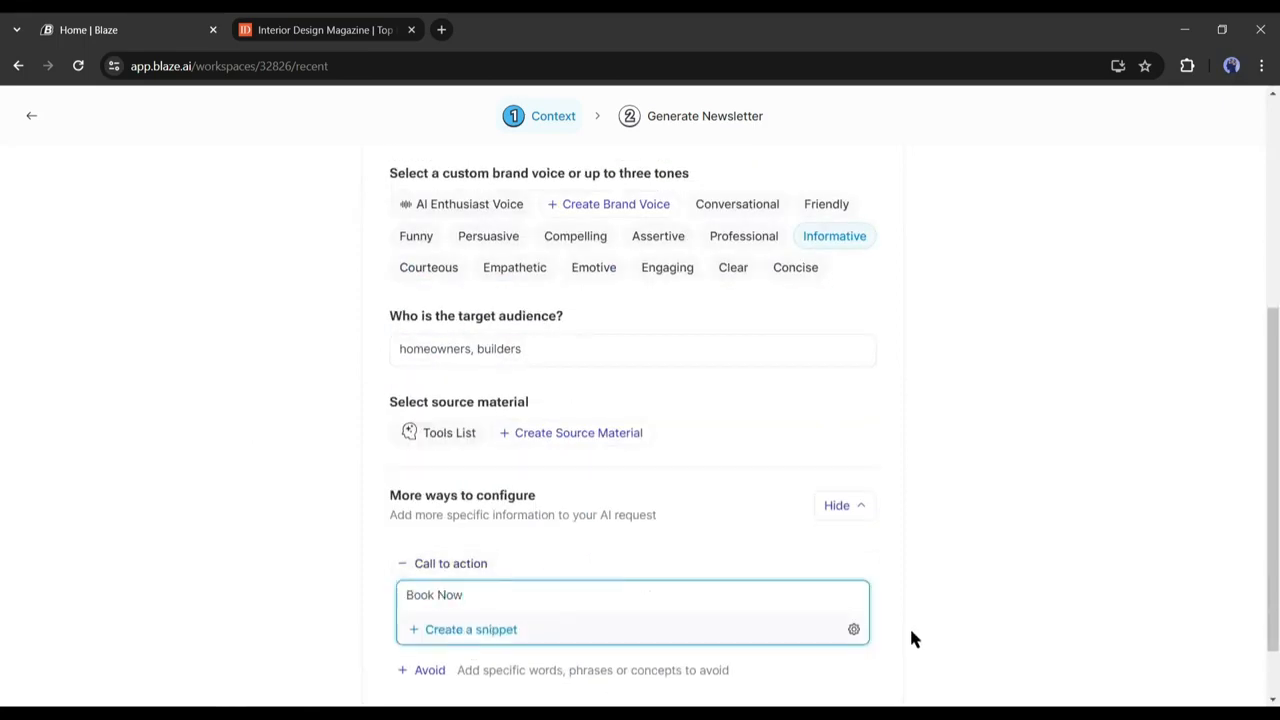
{"action": "scroll", "coordinate": [912, 638], "scroll_direction": "down", "scroll_amount": 1}
{"action": "left_click", "coordinate": [877, 664]}
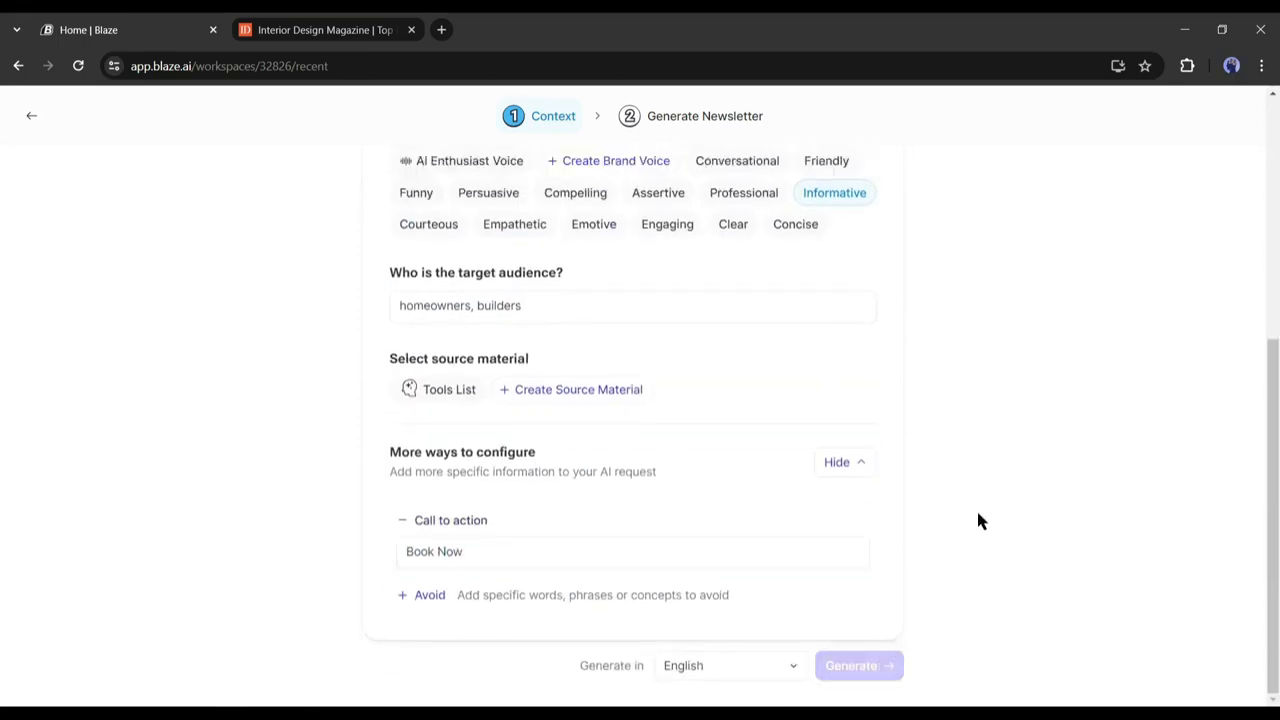
Read through the newsletter's headlines and first-sentence hooks, then return to the Blaze home page.
{"action": "scroll", "coordinate": [354, 400], "scroll_direction": "down", "scroll_amount": 2}
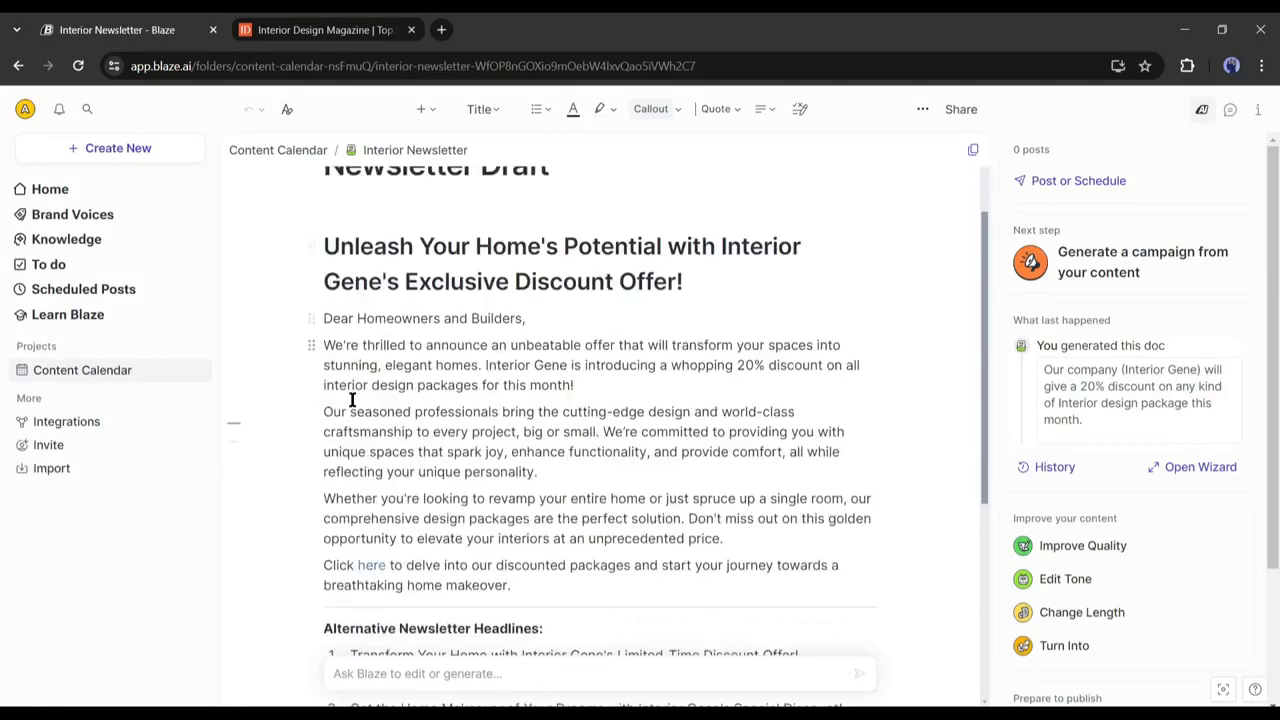
{"action": "scroll", "coordinate": [425, 399], "scroll_direction": "down", "scroll_amount": 2}
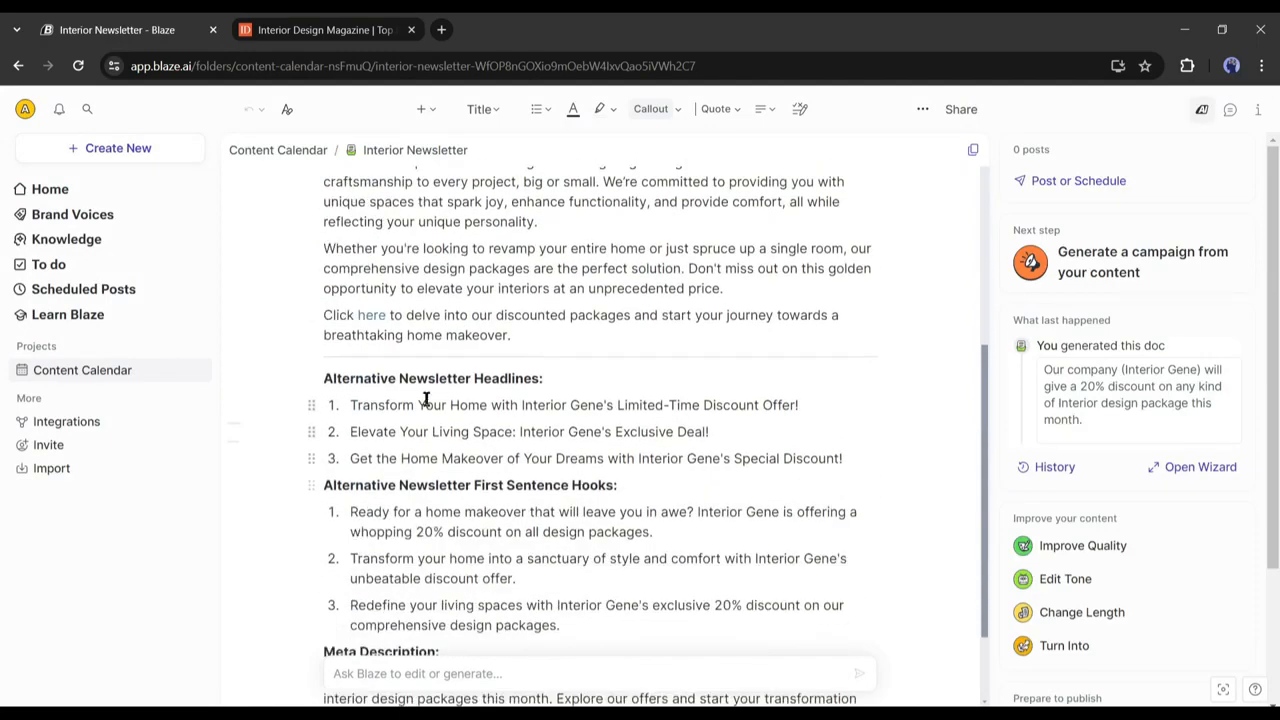
{"action": "left_click_drag", "start_coordinate": [368, 382], "coordinate": [514, 383]}
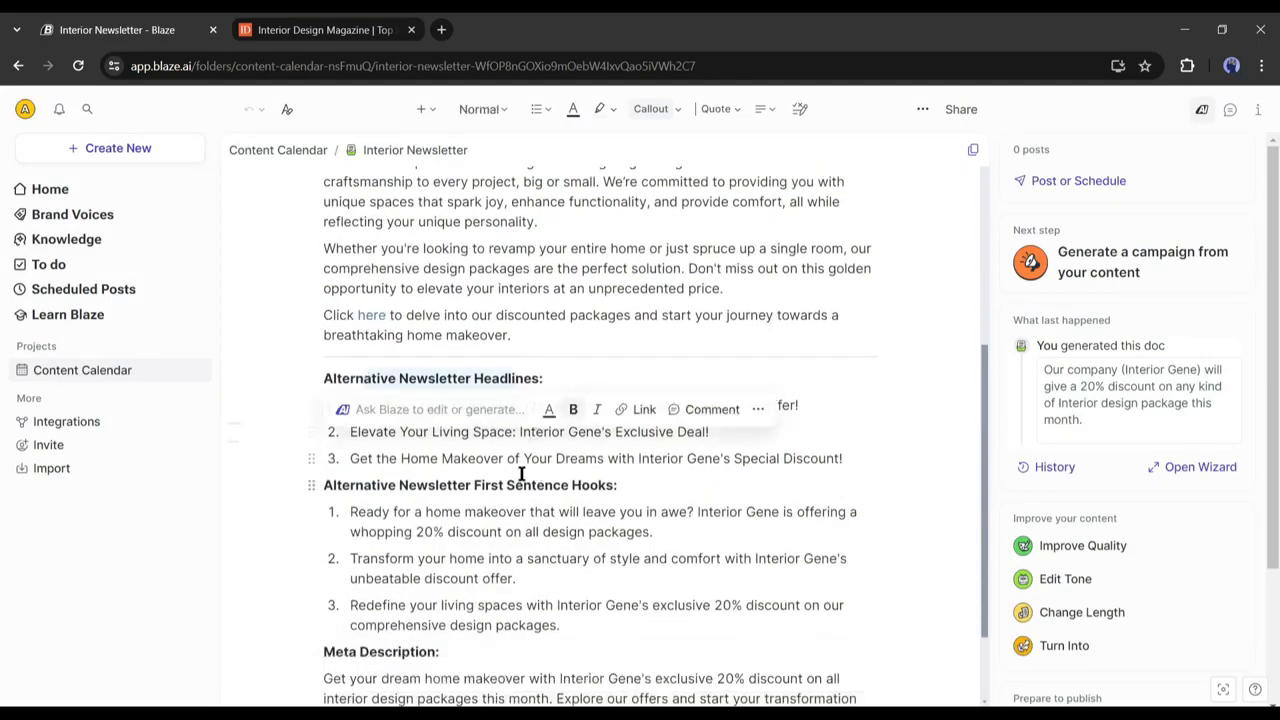
{"action": "left_click_drag", "start_coordinate": [472, 487], "coordinate": [566, 488]}
{"action": "triple_click", "coordinate": [340, 522]}
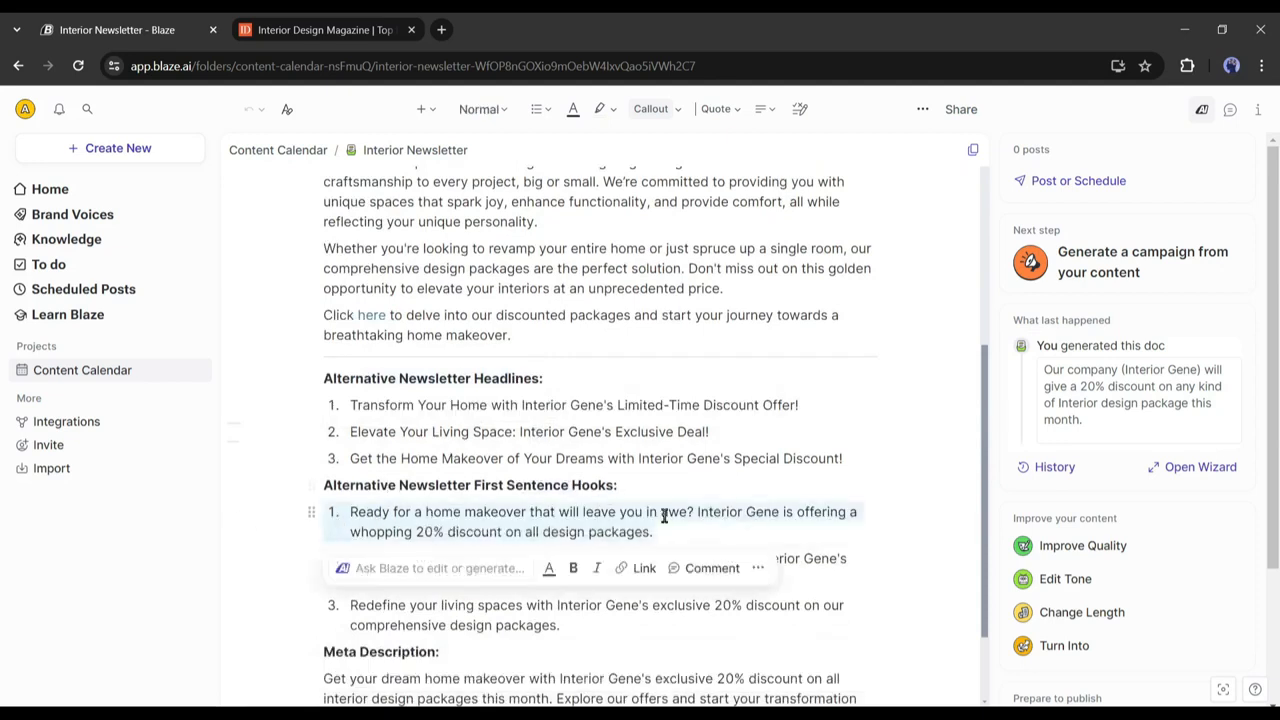
{"action": "left_click", "coordinate": [651, 518]}
{"action": "scroll", "coordinate": [570, 515], "scroll_direction": "down", "scroll_amount": 1}
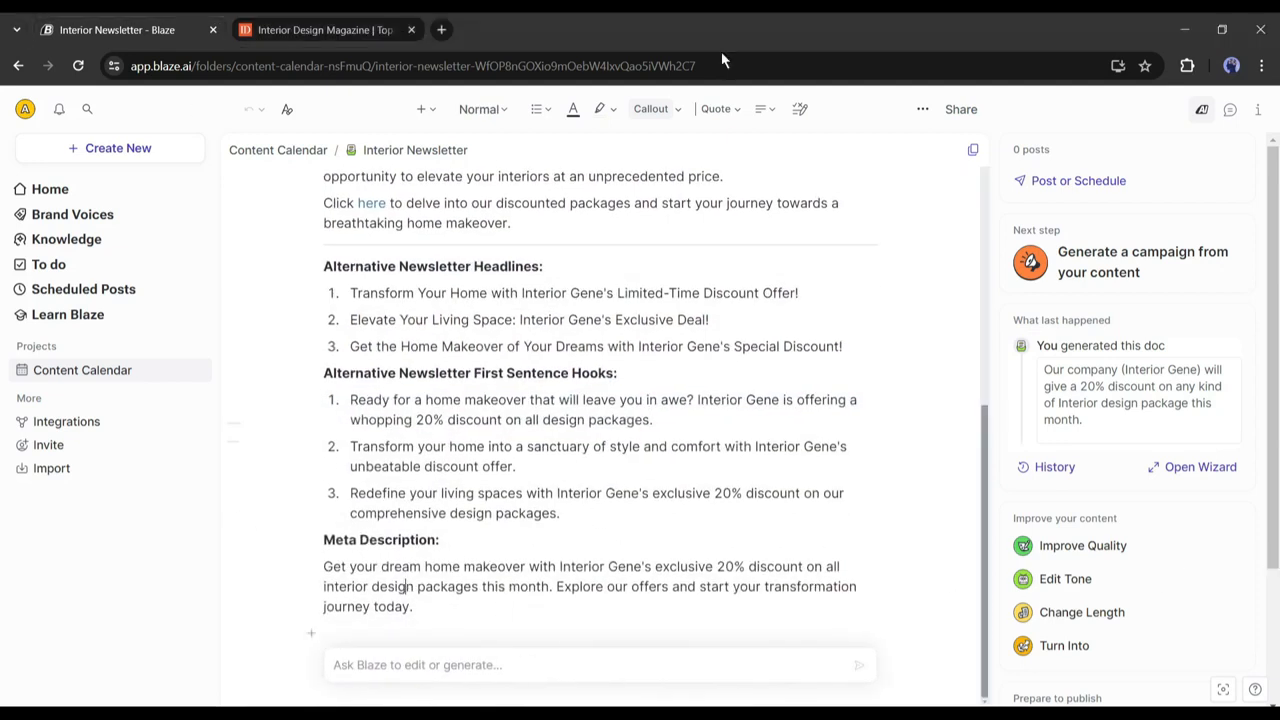
{"action": "left_click", "coordinate": [45, 190]}
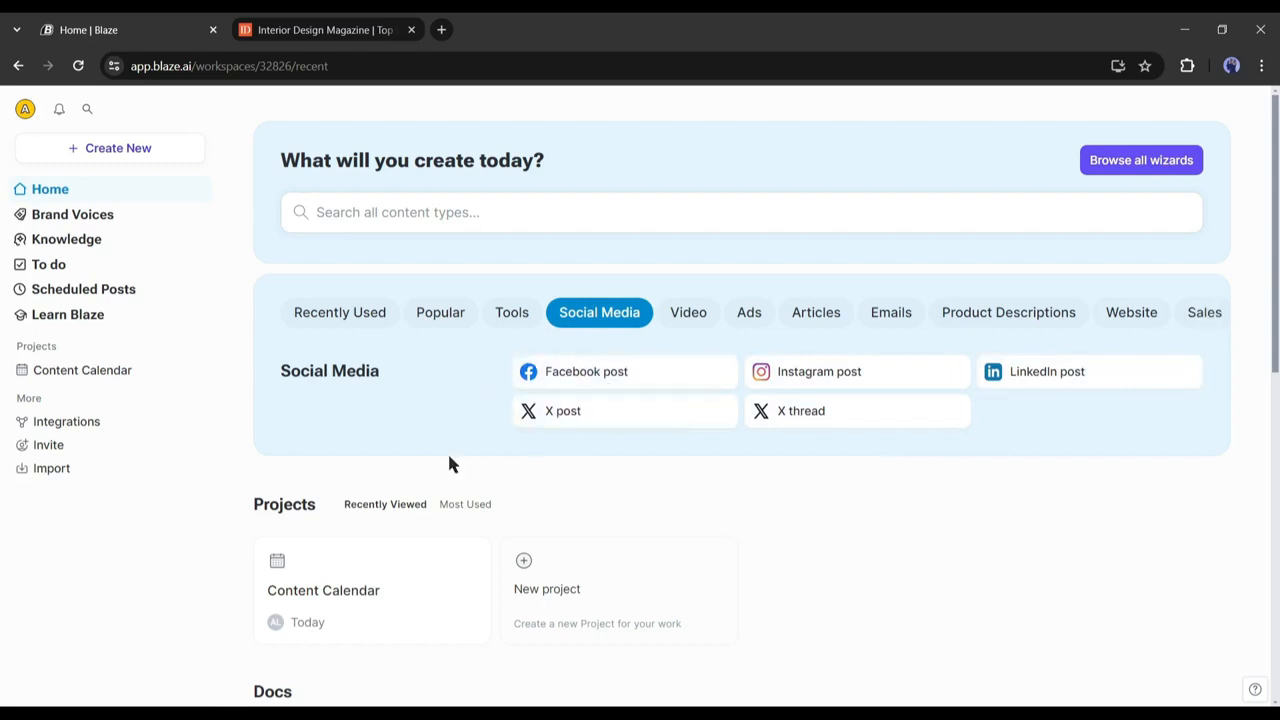
Start an X post doc named 'In X Post' about the organic-material design team, with 5 ideas.
{"action": "left_click", "coordinate": [590, 427]}
{"action": "type", "text": "In X Po"}
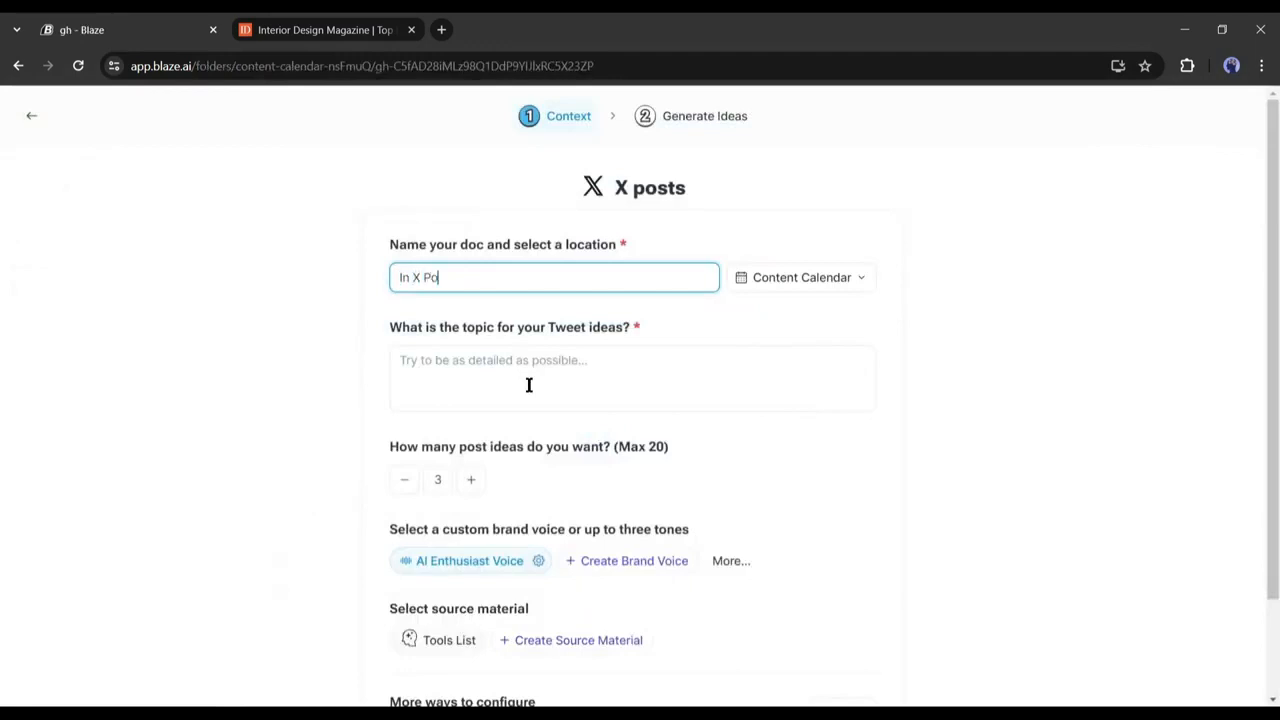
{"action": "type", "text": "st"}
{"action": "left_click", "coordinate": [529, 385]}
{"action": "type", "text": "O"}
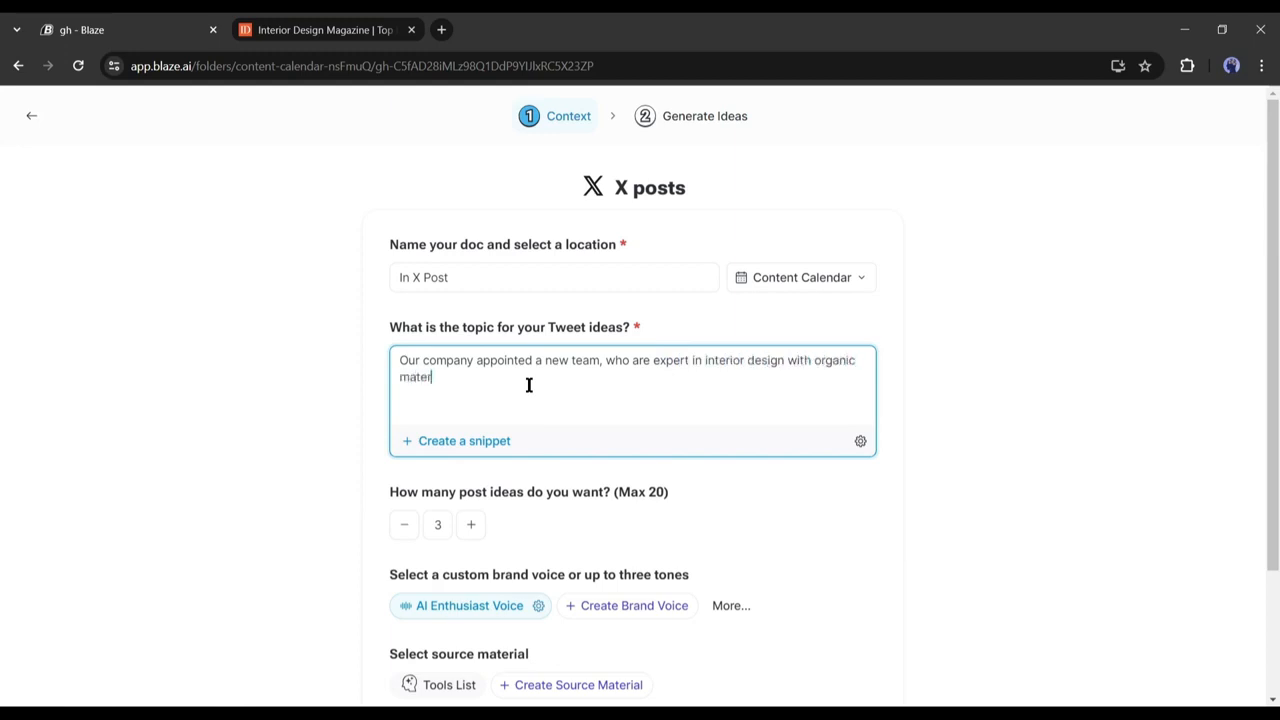
{"action": "left_click", "coordinate": [432, 523]}
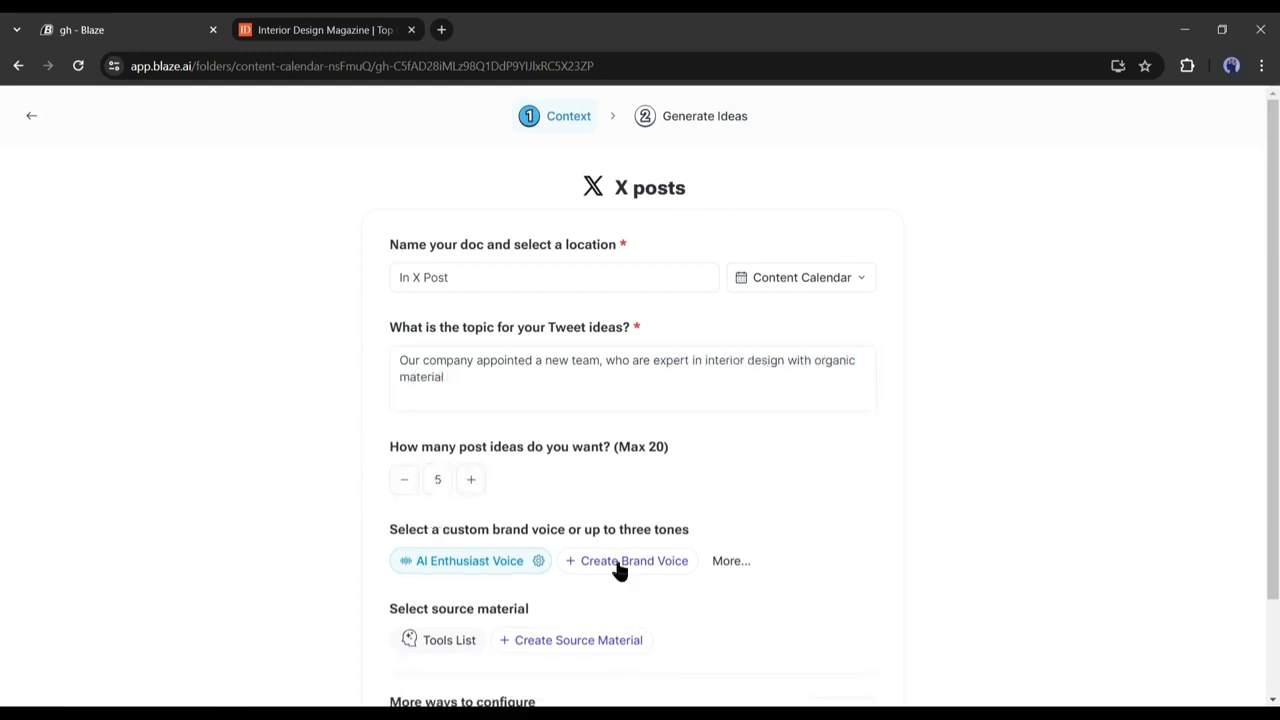
Add the ailcokup.com link under the extra configuration options and generate the X posts.
{"action": "scroll", "coordinate": [760, 530], "scroll_direction": "down", "scroll_amount": 1}
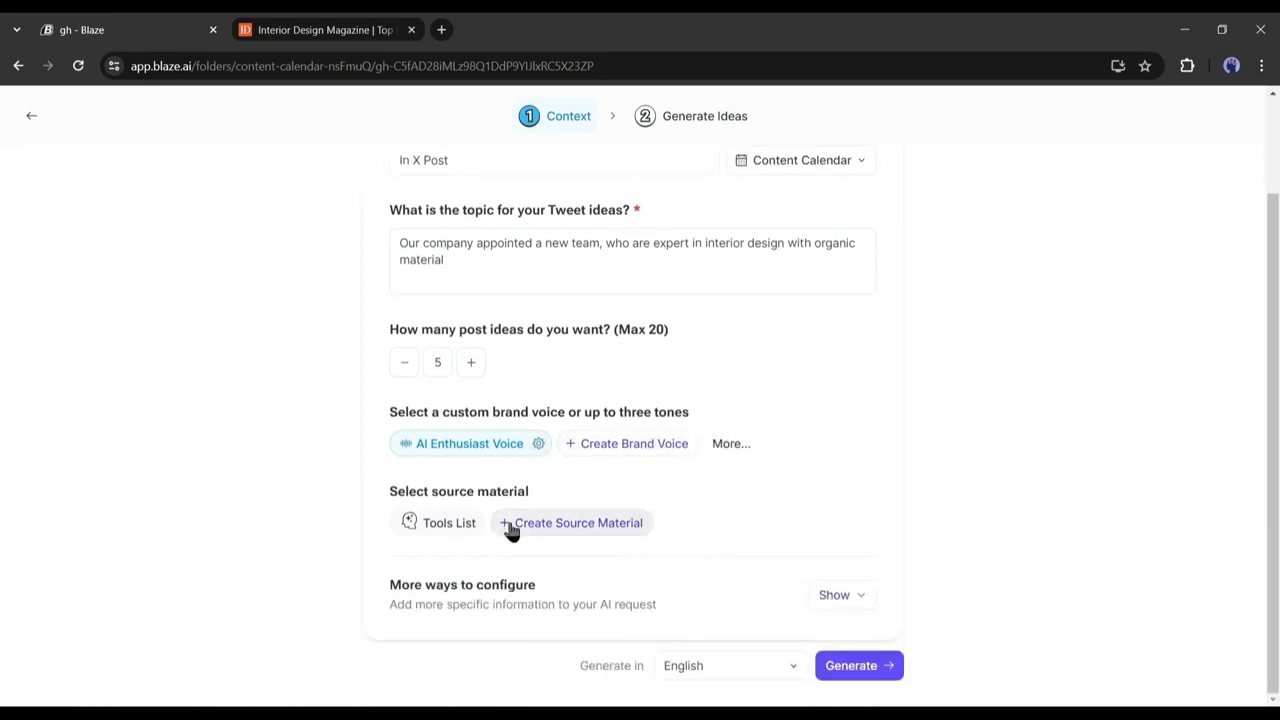
{"action": "left_click", "coordinate": [631, 600]}
{"action": "scroll", "coordinate": [560, 587], "scroll_direction": "down", "scroll_amount": 1}
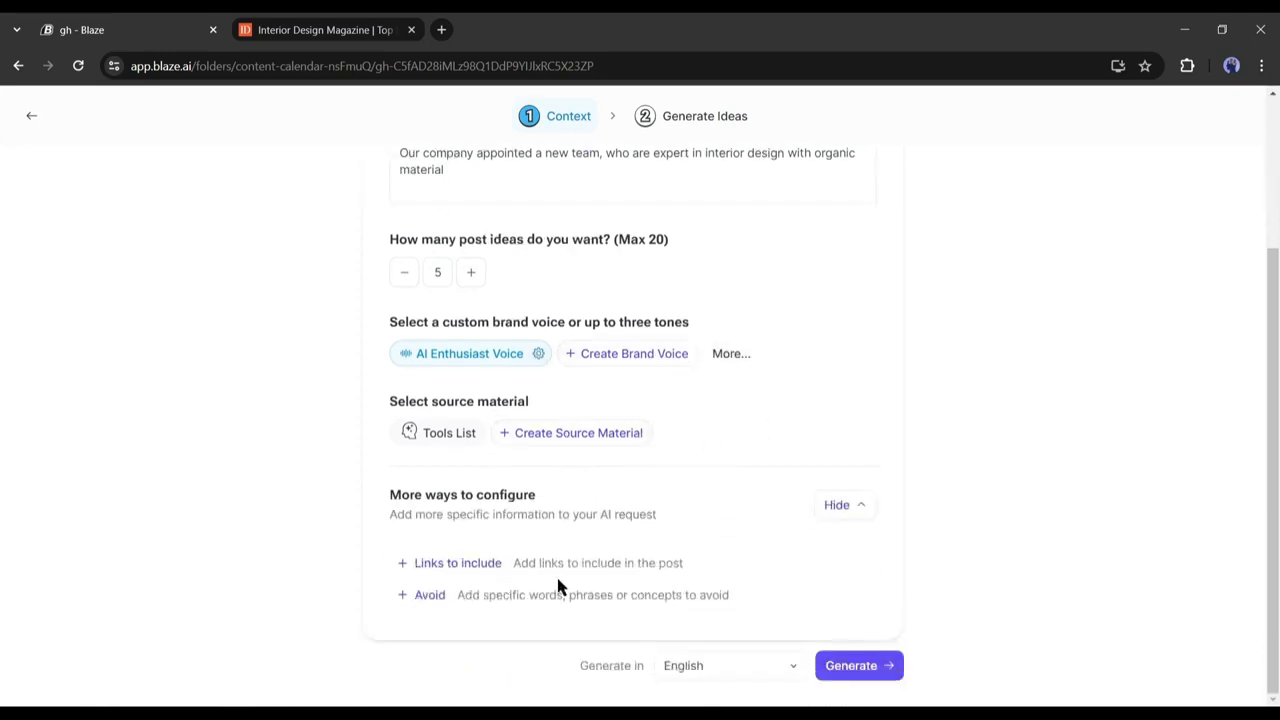
{"action": "left_click", "coordinate": [450, 566]}
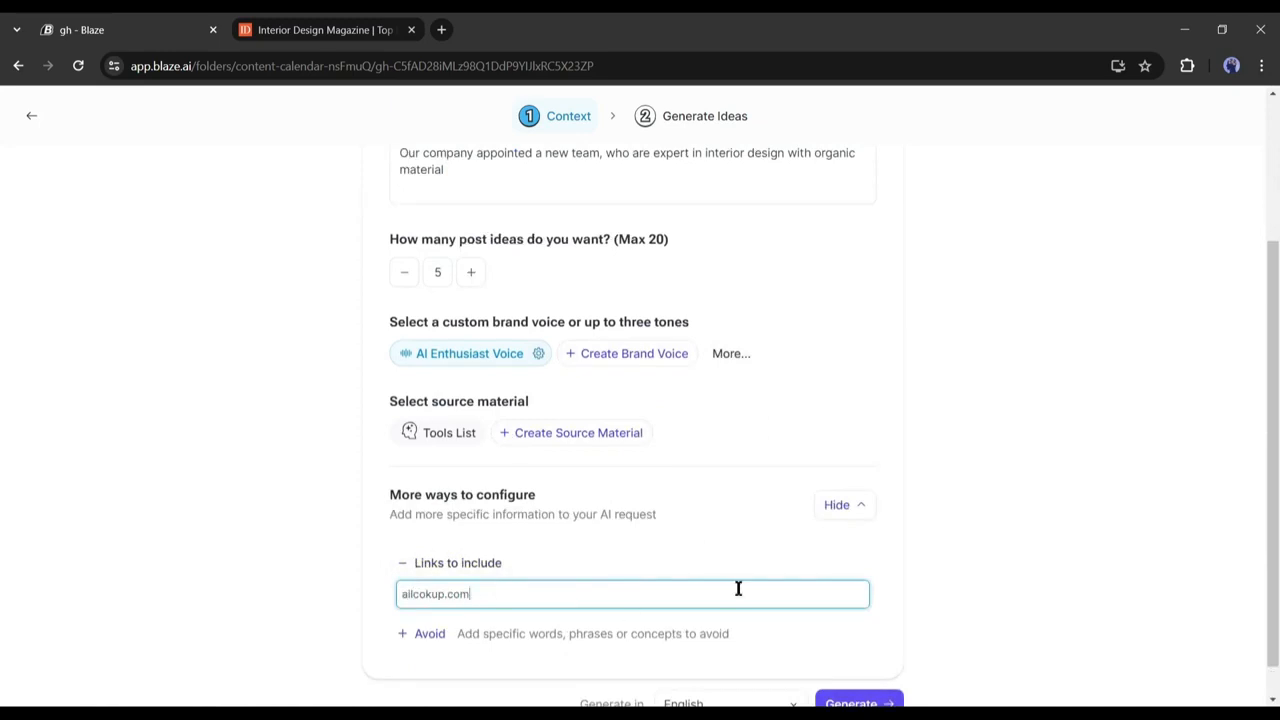
{"action": "left_click", "coordinate": [1005, 613]}
{"action": "scroll", "coordinate": [1005, 613], "scroll_direction": "down", "scroll_amount": 1}
{"action": "left_click", "coordinate": [884, 670]}
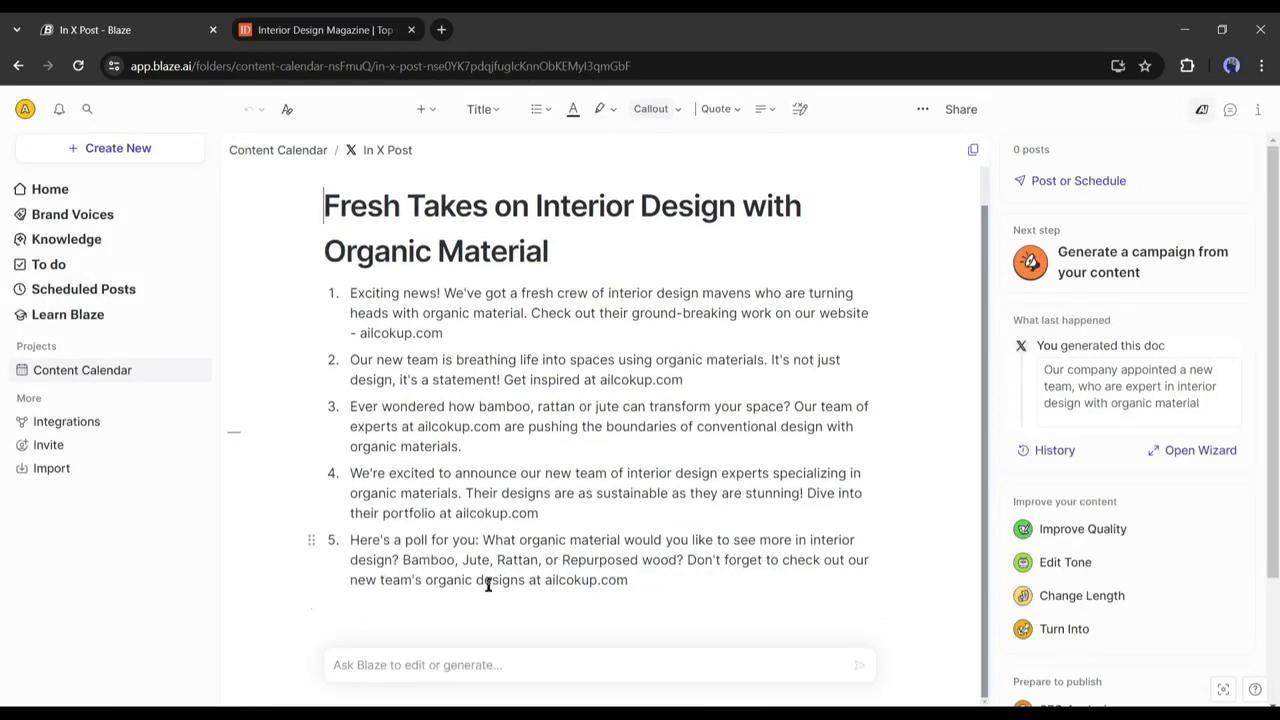
Review the five generated X posts.
{"action": "scroll", "coordinate": [488, 585], "scroll_direction": "up", "scroll_amount": 1}
{"action": "scroll", "coordinate": [480, 560], "scroll_direction": "down", "scroll_amount": 1}
{"action": "left_click_drag", "start_coordinate": [349, 296], "coordinate": [709, 601]}
{"action": "left_click", "coordinate": [709, 604]}
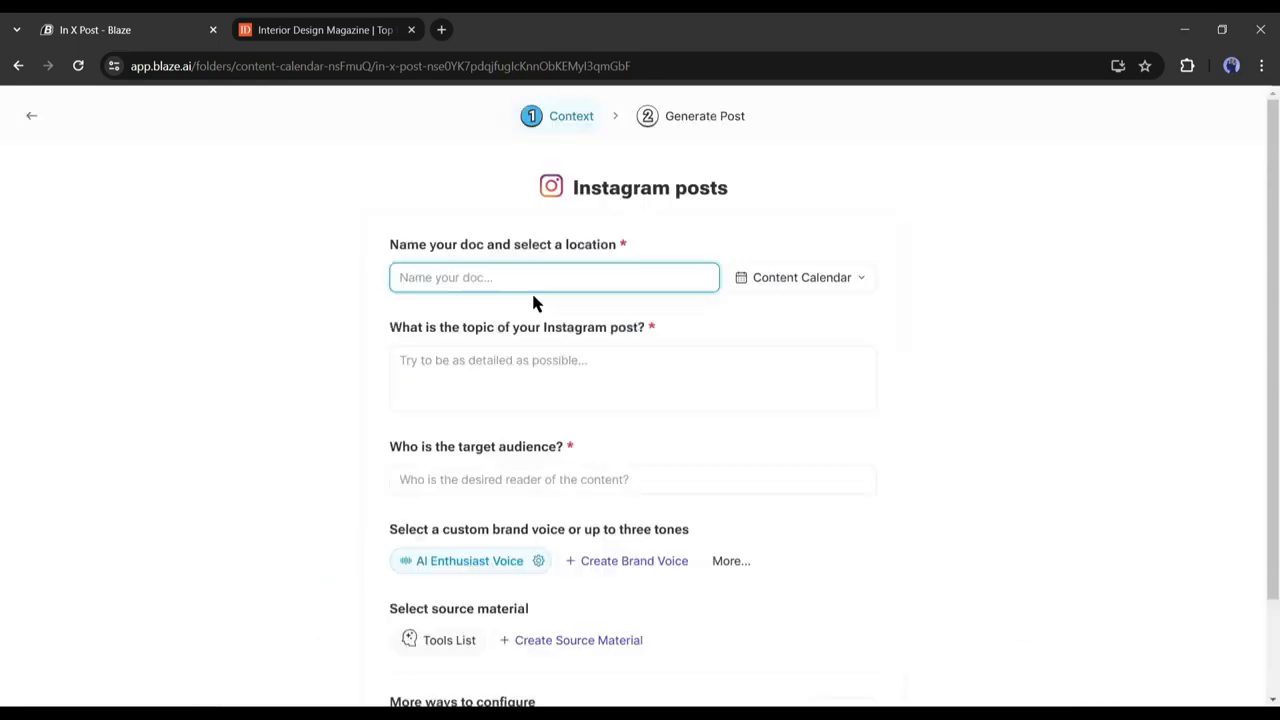
Fill the Instagram post form with the pasted 20% discount topic and a homeowners audience.
{"action": "type", "text": "test"}
{"action": "left_click", "coordinate": [614, 360]}
{"action": "type", "text": "Our company (Interior Gene) will give a 20% discount on any kind of Interior design package this month."}
{"action": "scroll", "coordinate": [614, 374], "scroll_direction": "down", "scroll_amount": 3}
{"action": "left_click", "coordinate": [445, 345]}
{"action": "type", "text": "Homw"}
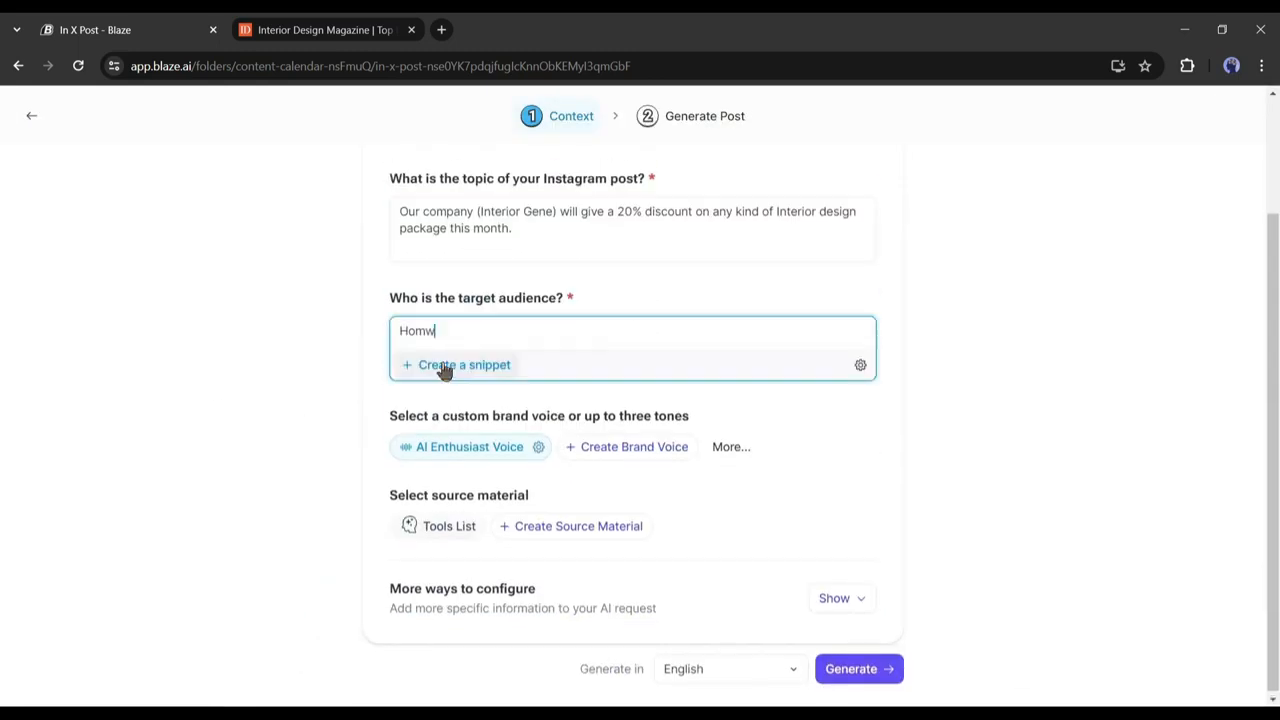
Add the abcxyz.com link and generate the Instagram captions.
{"action": "left_click", "coordinate": [842, 598]}
{"action": "scroll", "coordinate": [840, 600], "scroll_direction": "down", "scroll_amount": 1}
{"action": "left_click", "coordinate": [457, 563]}
{"action": "left_click", "coordinate": [554, 595]}
{"action": "type", "text": "abcxyz.com"}
{"action": "scroll", "coordinate": [620, 600], "scroll_direction": "down", "scroll_amount": 1}
{"action": "left_click", "coordinate": [857, 667]}
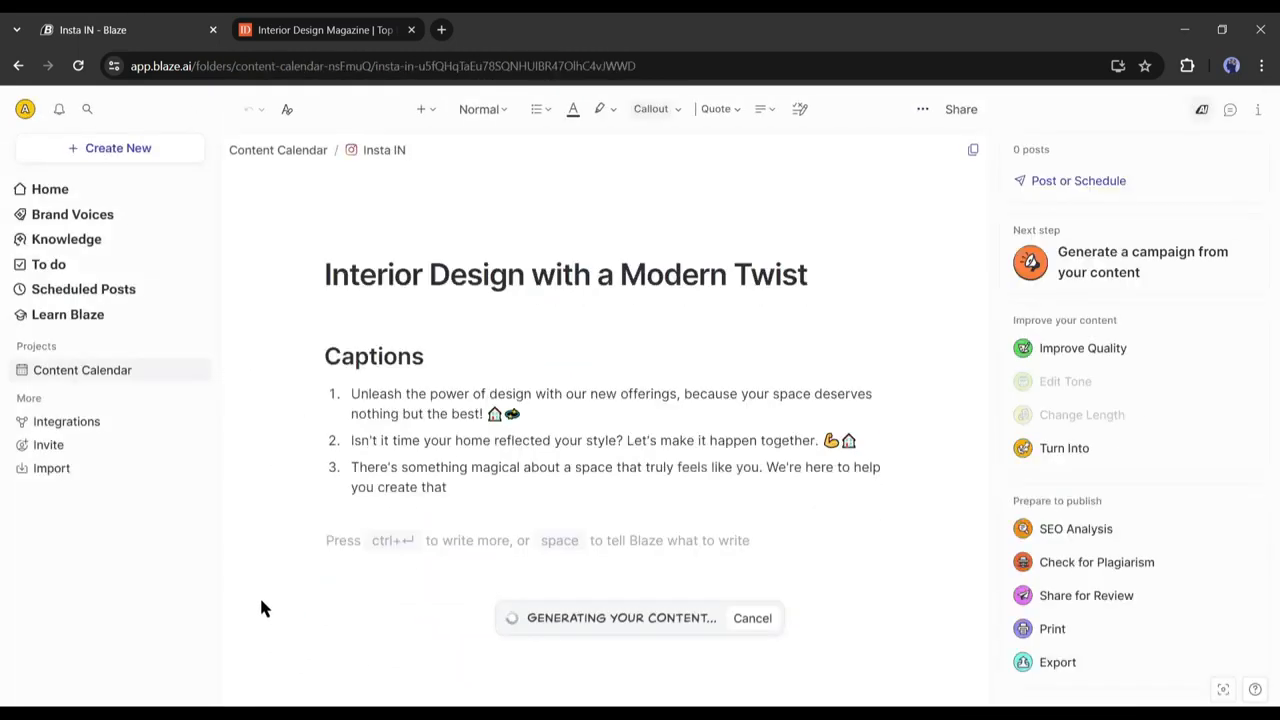
Open the Create New picker and browse the Social Media, Product Descriptions and Website templates.
{"action": "scroll", "coordinate": [474, 426], "scroll_direction": "up", "scroll_amount": 2}
{"action": "scroll", "coordinate": [470, 430], "scroll_direction": "down", "scroll_amount": 2}
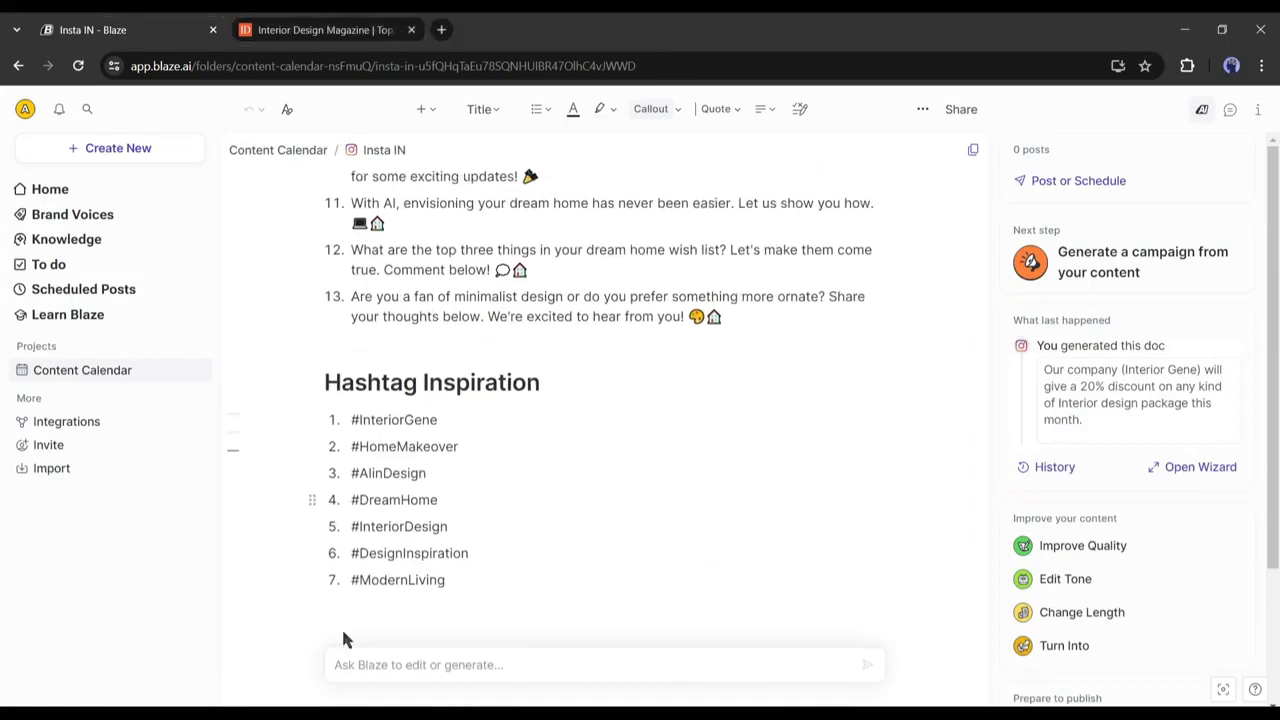
{"action": "left_click", "coordinate": [112, 148]}
{"action": "left_click", "coordinate": [310, 238]}
{"action": "left_click", "coordinate": [720, 238]}
{"action": "left_click", "coordinate": [843, 238]}
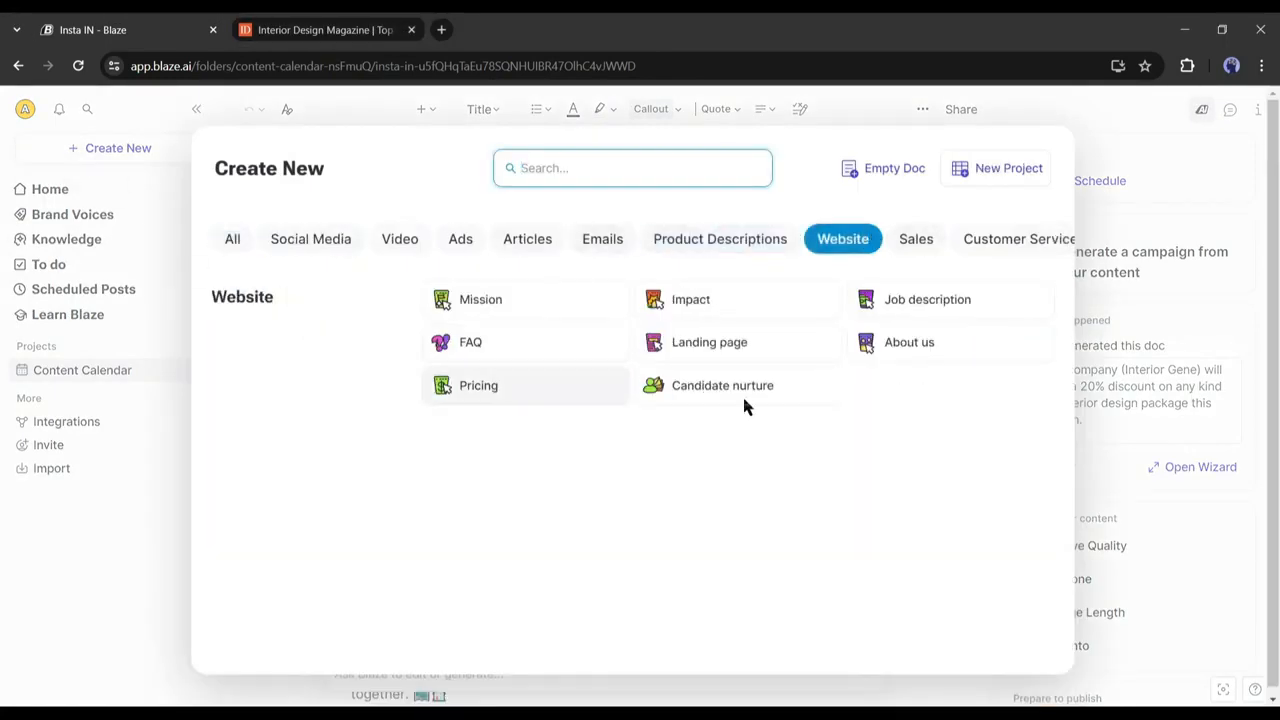
Browse the Sales, Customer Service, Video, Ads, Articles, Emails and All categories, then close the gallery.
{"action": "left_click", "coordinate": [916, 240]}
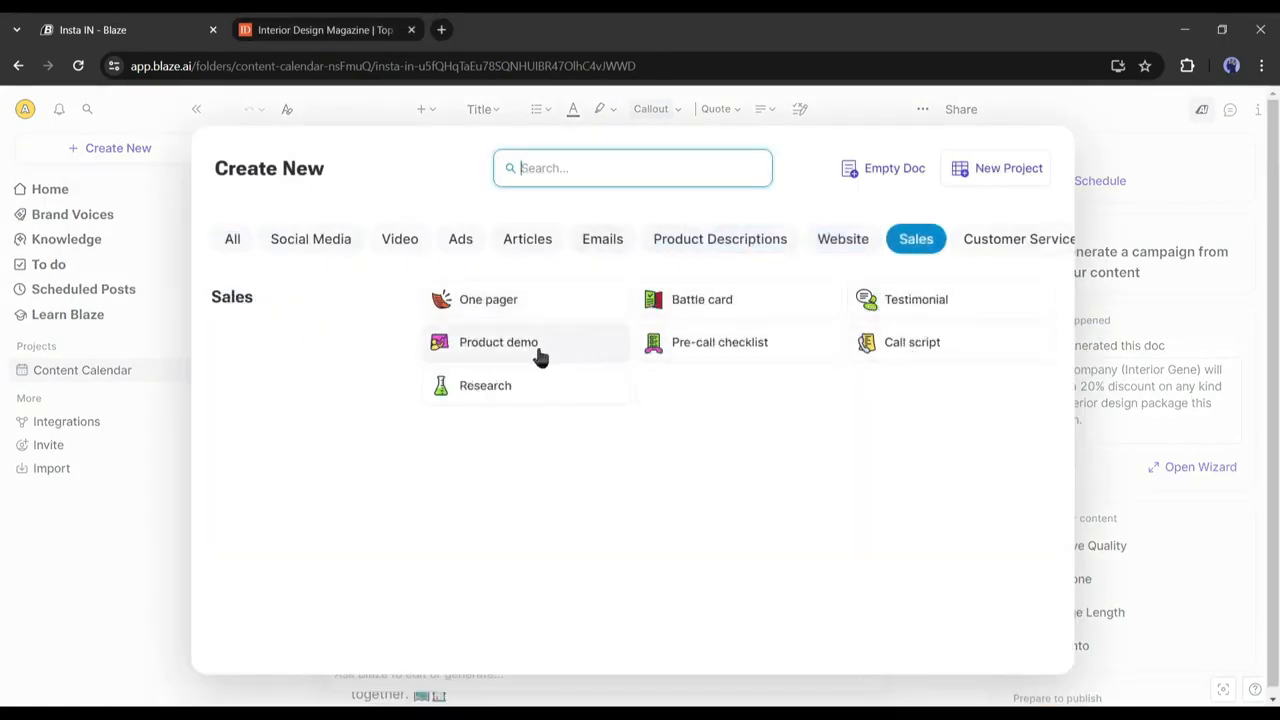
{"action": "left_click", "coordinate": [1019, 240]}
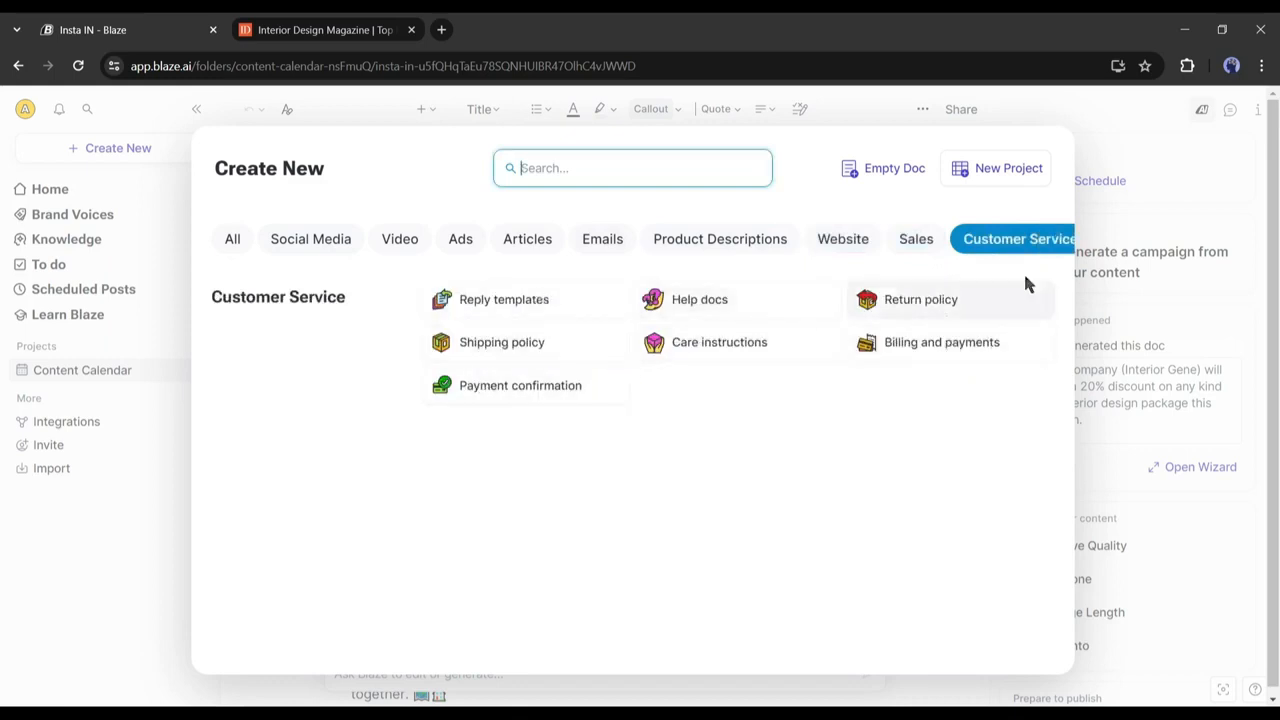
{"action": "left_click", "coordinate": [399, 238]}
{"action": "left_click", "coordinate": [460, 238]}
{"action": "left_click", "coordinate": [527, 238]}
{"action": "left_click", "coordinate": [602, 238]}
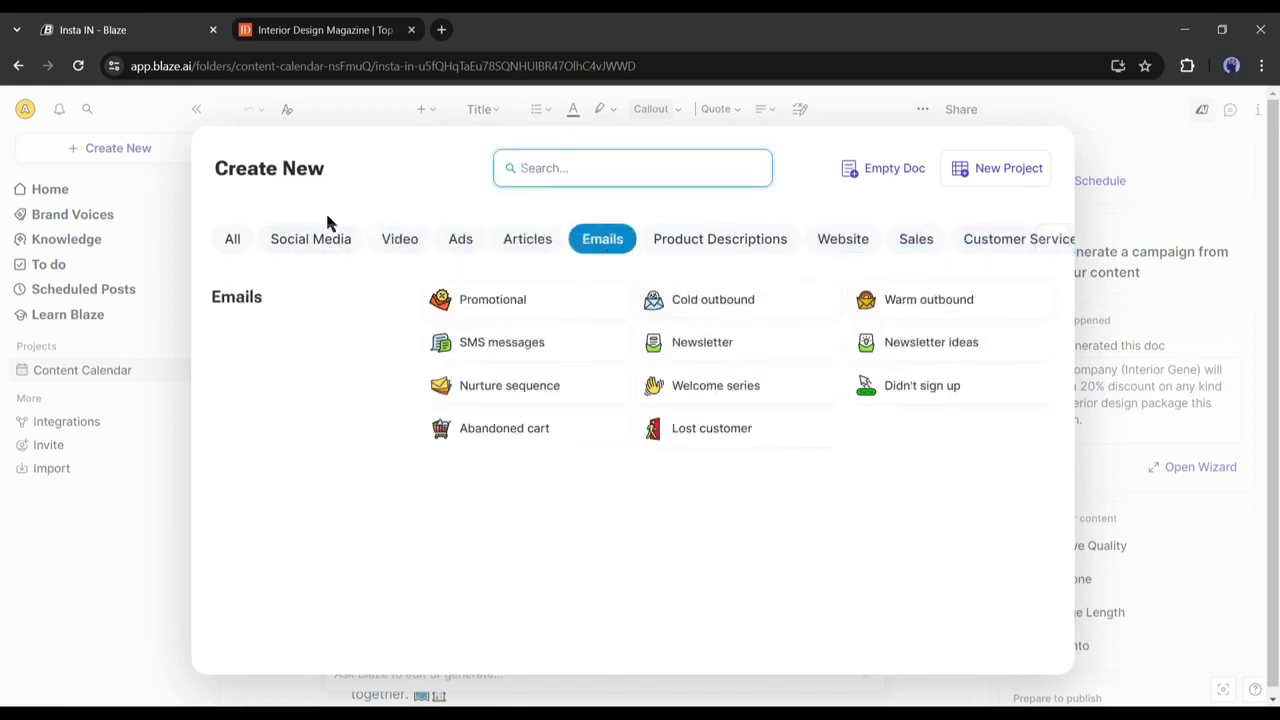
{"action": "left_click", "coordinate": [233, 239]}
{"action": "scroll", "coordinate": [783, 463], "scroll_direction": "down", "scroll_amount": 10}
{"action": "scroll", "coordinate": [866, 443], "scroll_direction": "down", "scroll_amount": 5}
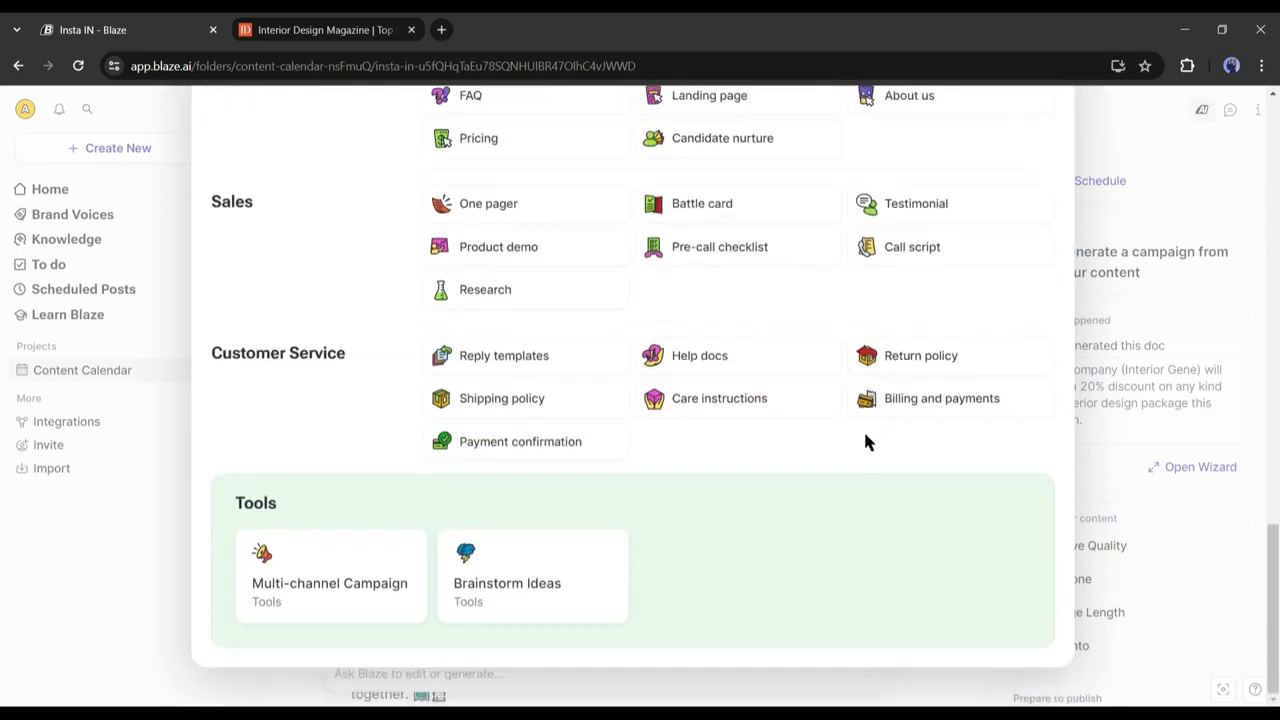
{"action": "scroll", "coordinate": [866, 443], "scroll_direction": "up", "scroll_amount": 12}
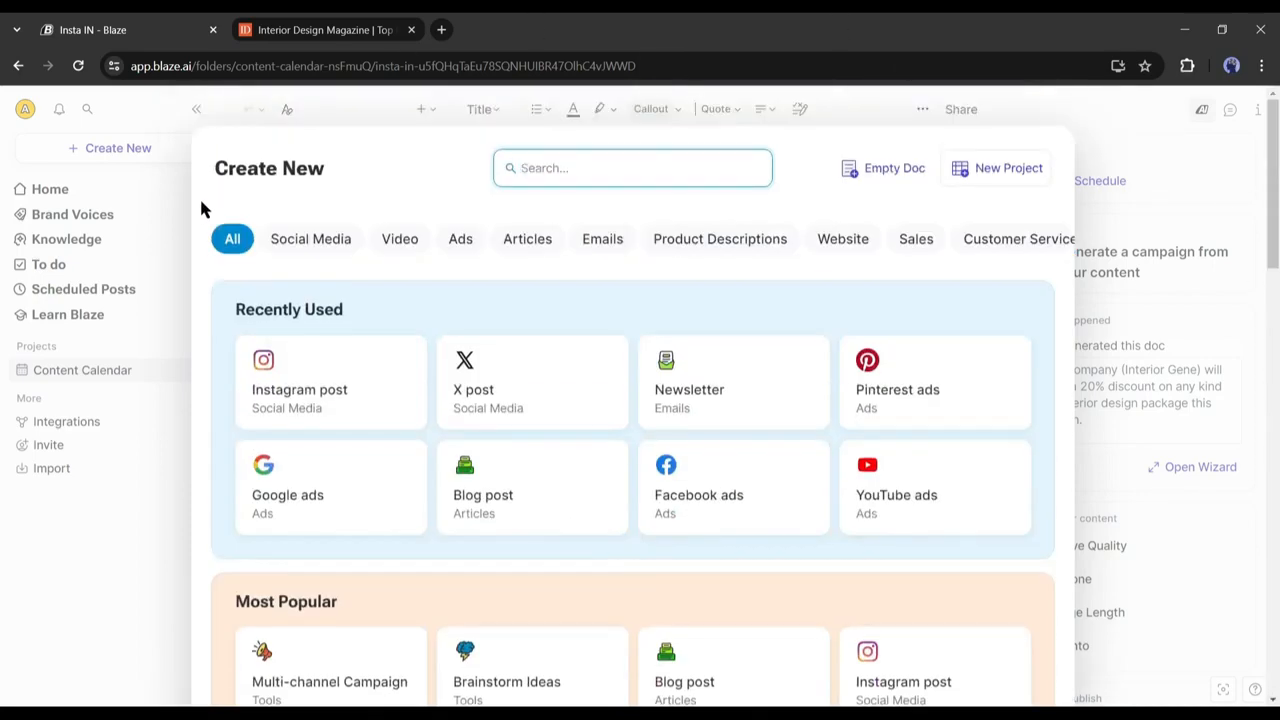
{"action": "left_click", "coordinate": [170, 207]}
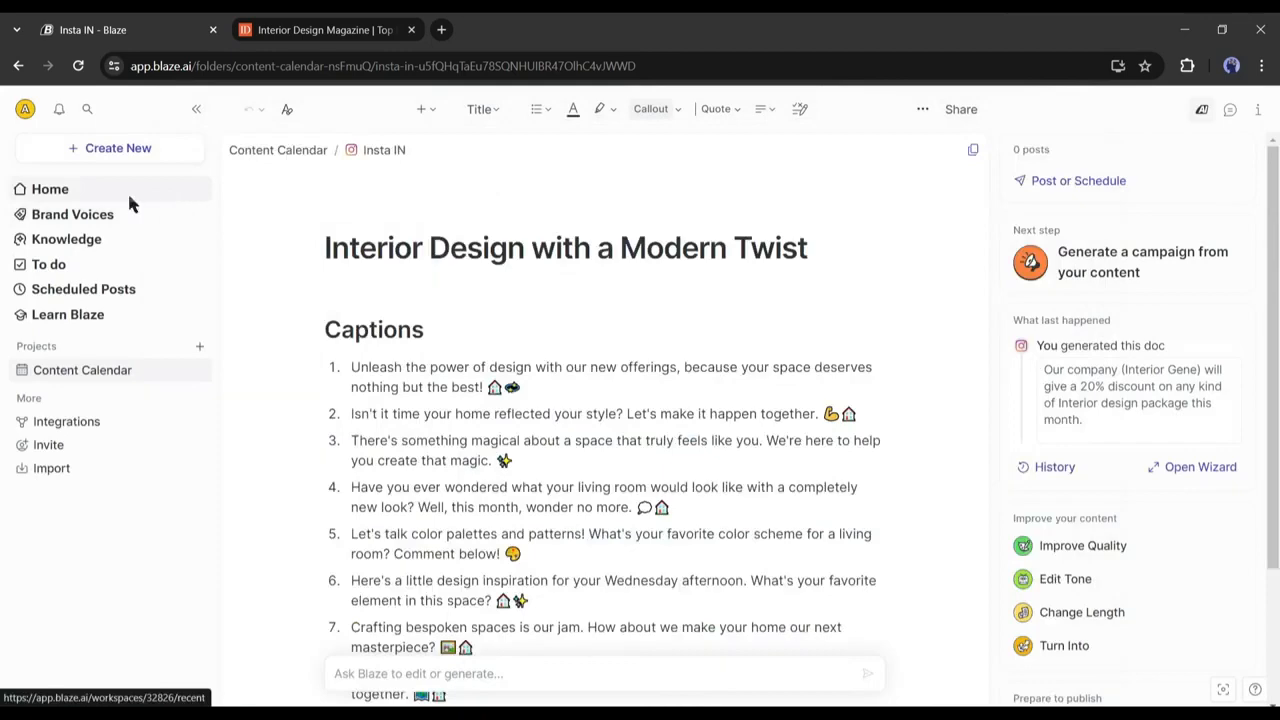
Go to the Blaze home page and scroll down to today's Docs list.
{"action": "left_click", "coordinate": [129, 200]}
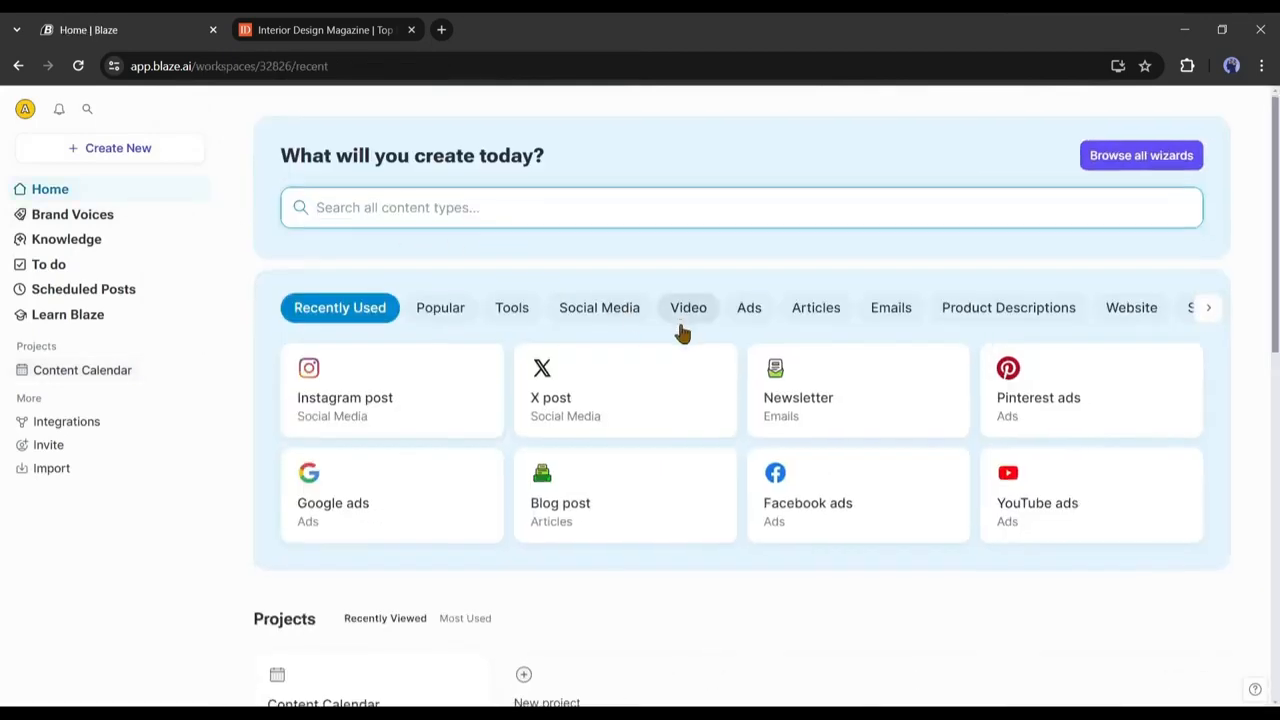
{"action": "scroll", "coordinate": [680, 333], "scroll_direction": "down", "scroll_amount": 3}
{"action": "scroll", "coordinate": [680, 333], "scroll_direction": "down", "scroll_amount": 3}
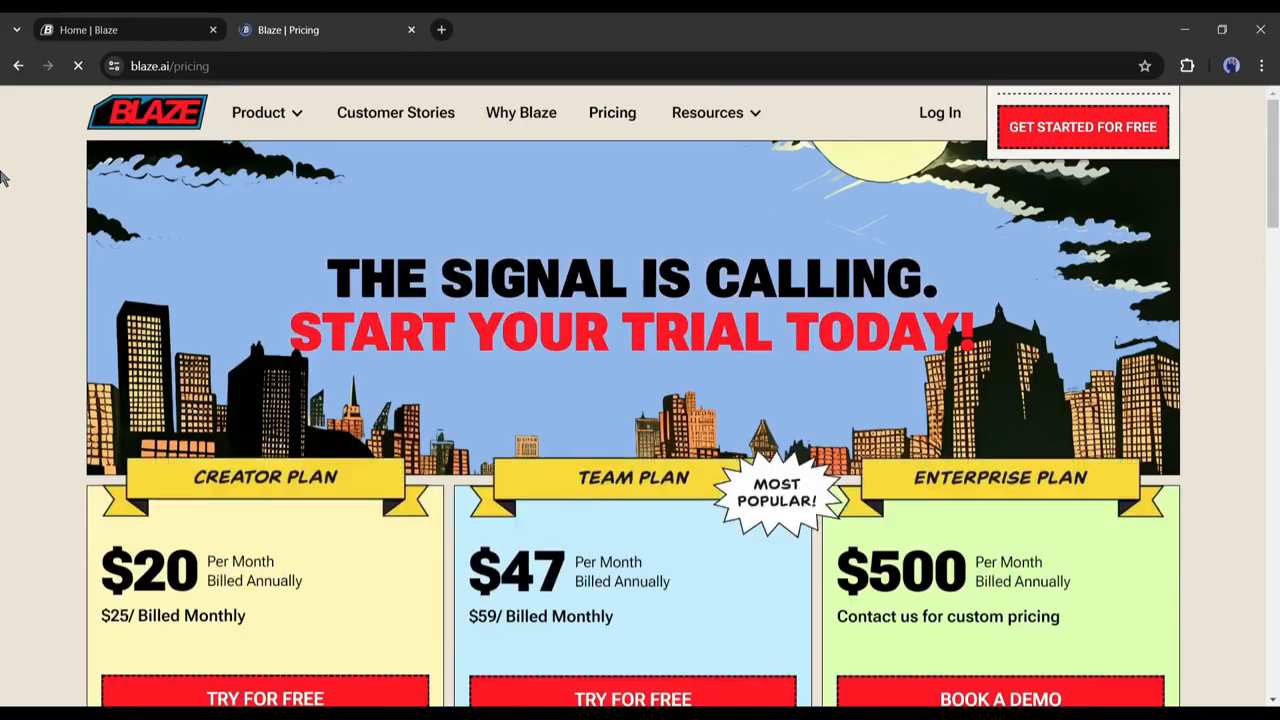
{"action": "scroll", "coordinate": [3, 176], "scroll_direction": "down", "scroll_amount": 4}
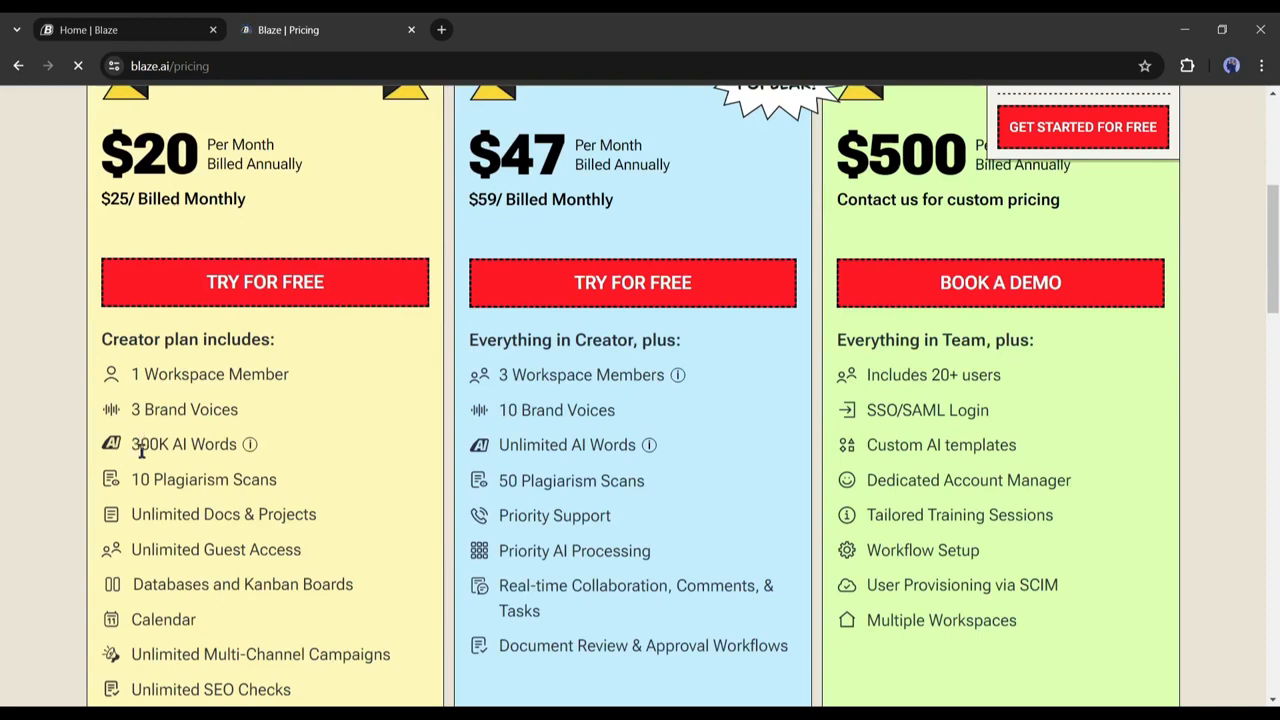
{"action": "scroll", "coordinate": [141, 451], "scroll_direction": "up", "scroll_amount": 1}
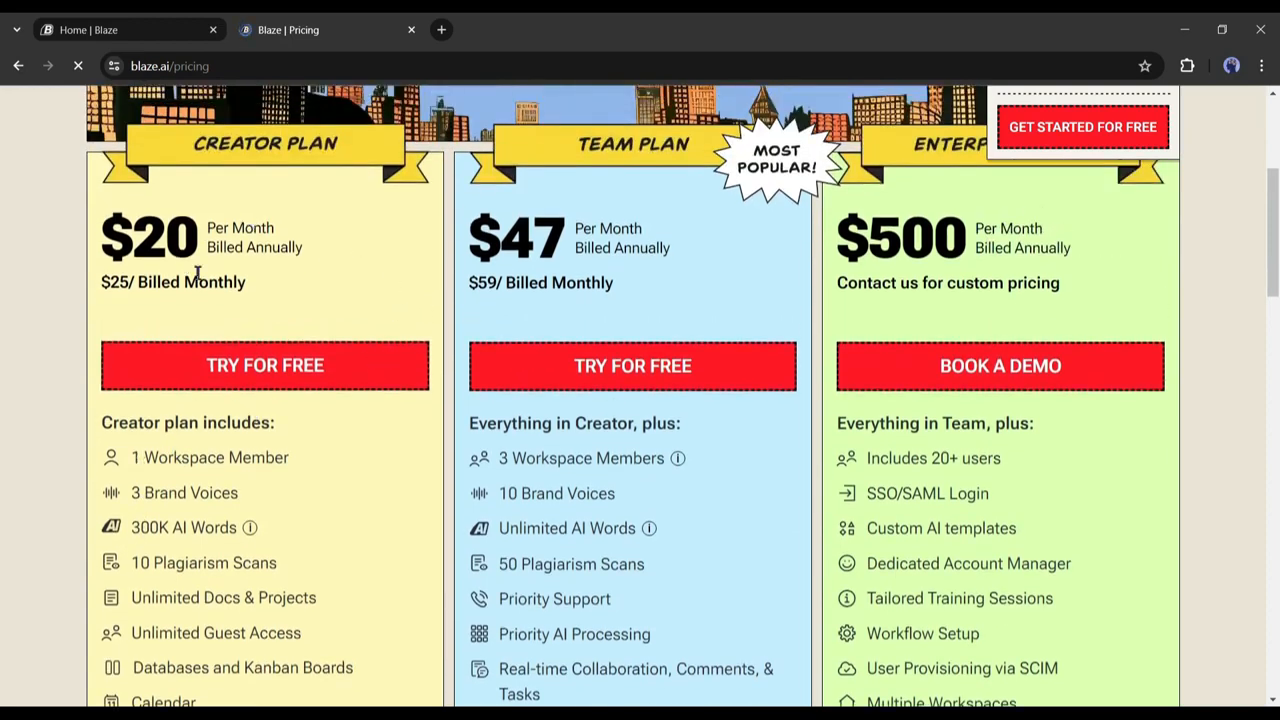
{"action": "triple_click", "coordinate": [150, 493]}
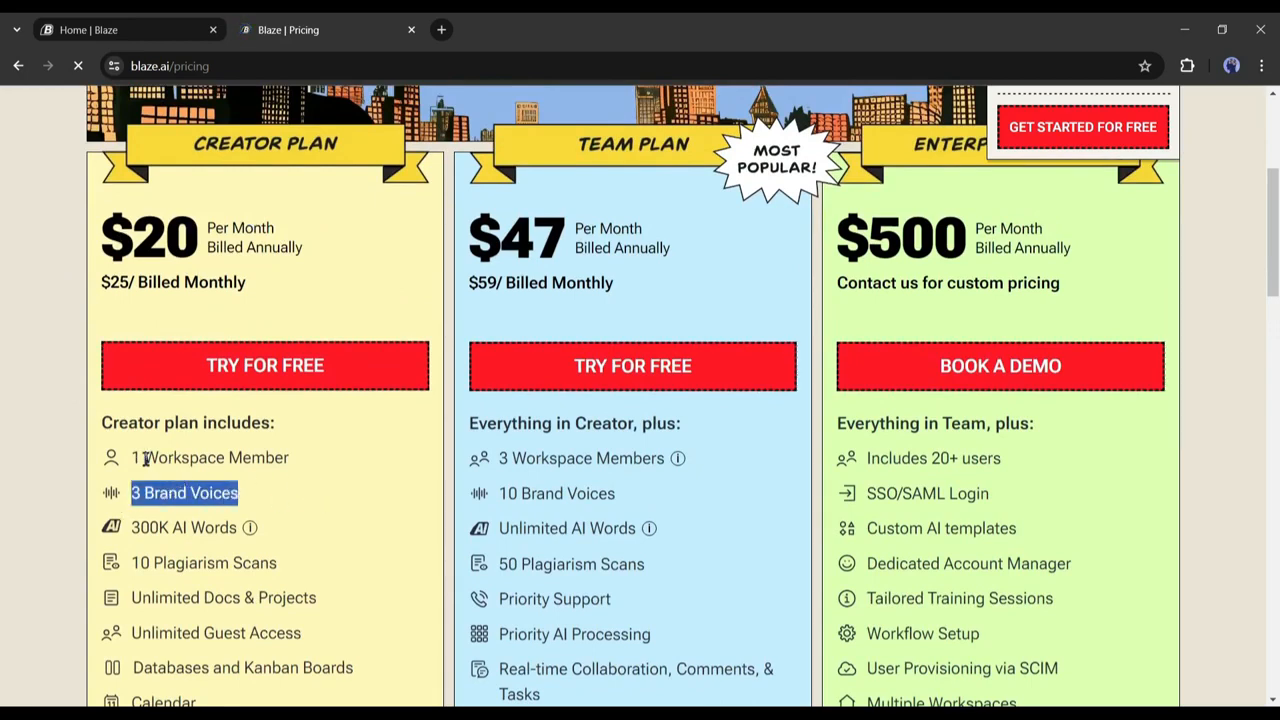
{"action": "left_click_drag", "start_coordinate": [145, 458], "coordinate": [277, 429]}
{"action": "left_click_drag", "start_coordinate": [98, 243], "coordinate": [213, 225]}
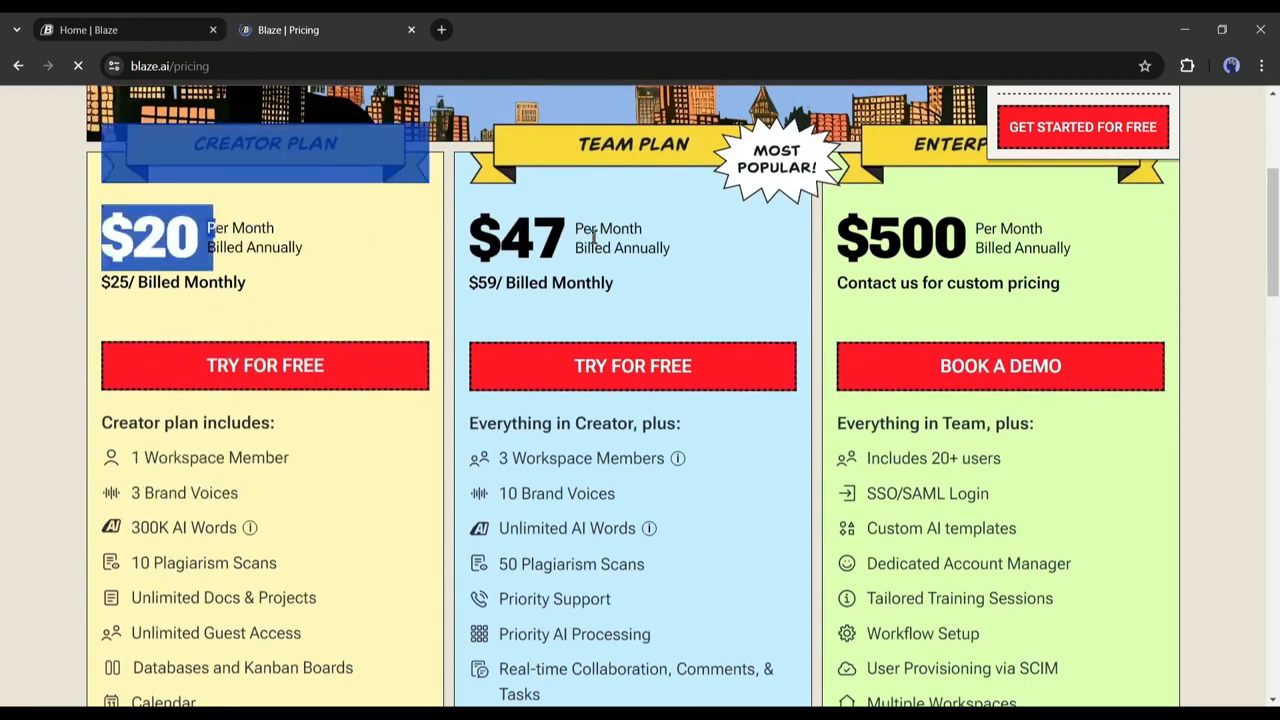
{"action": "left_click_drag", "start_coordinate": [462, 243], "coordinate": [650, 278]}
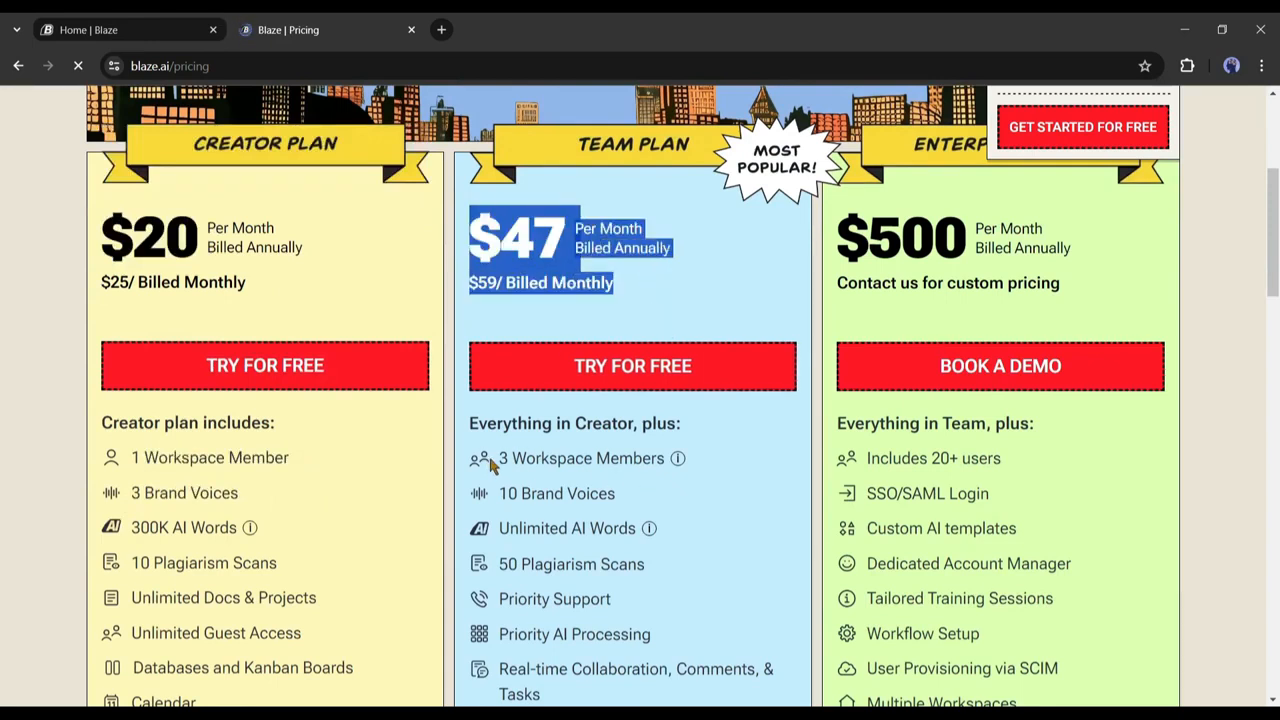
{"action": "left_click_drag", "start_coordinate": [490, 465], "coordinate": [695, 468]}
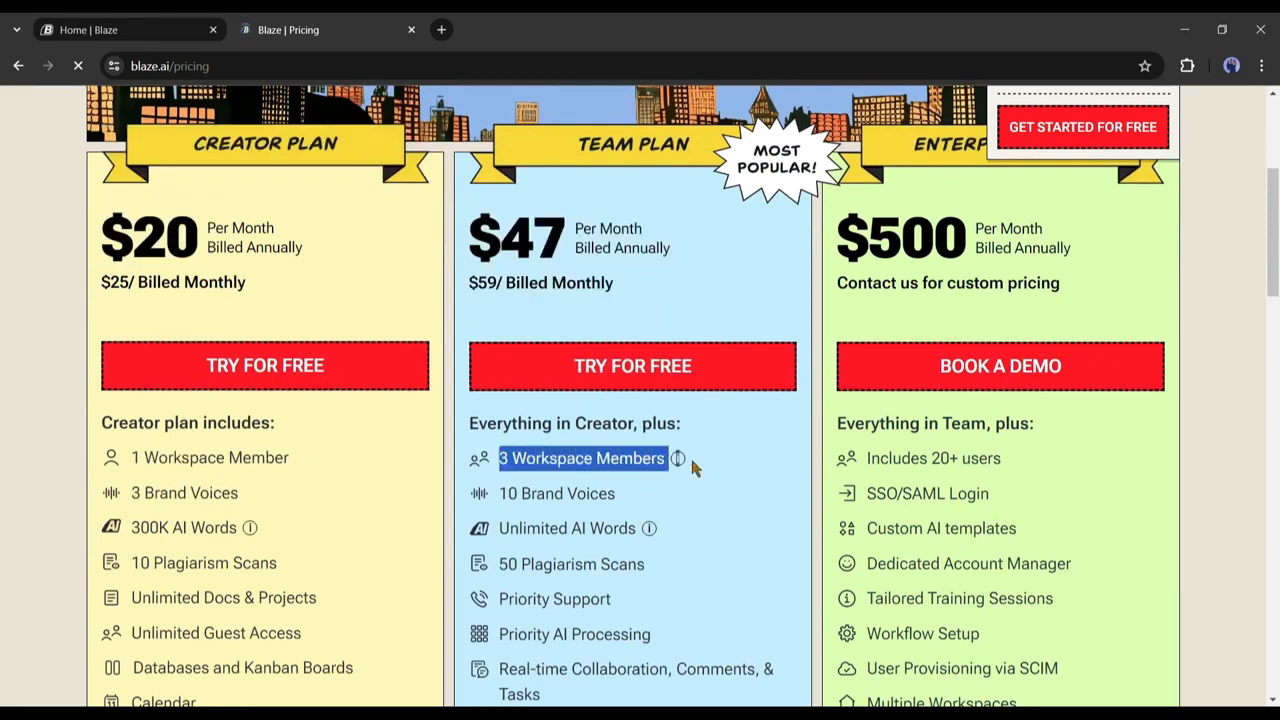
{"action": "double_click", "coordinate": [588, 500]}
{"action": "left_click", "coordinate": [697, 512]}
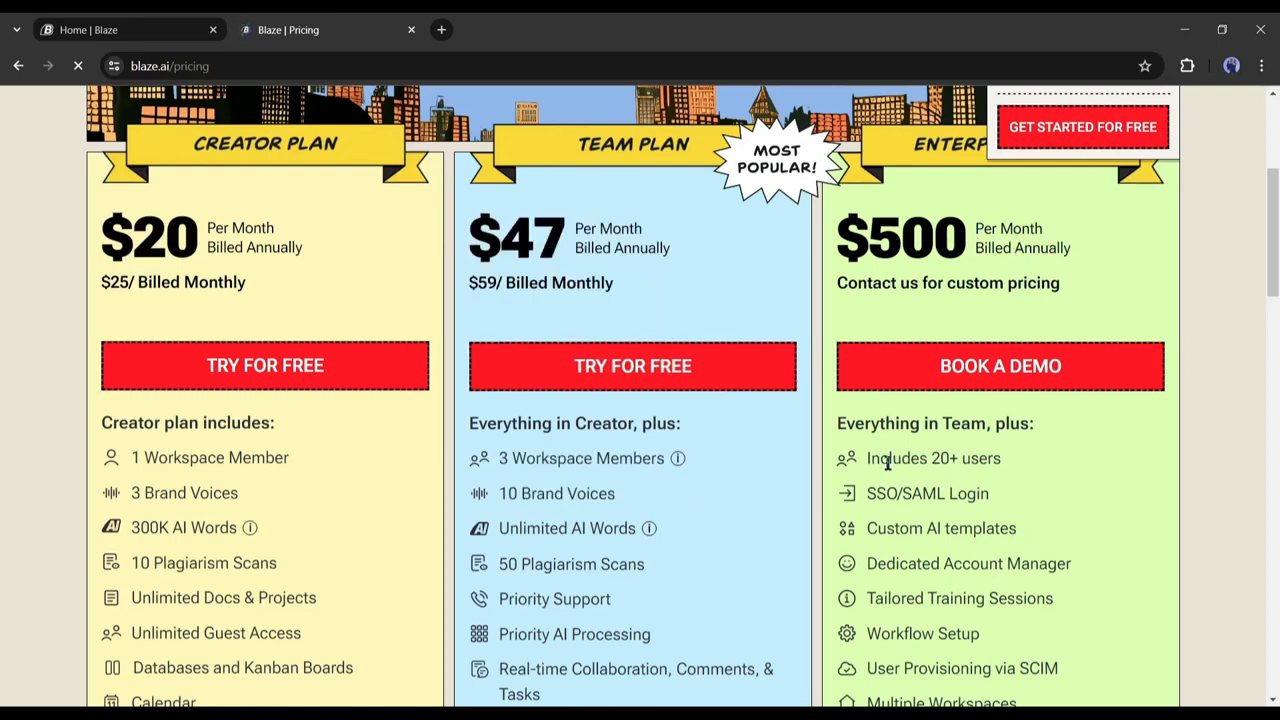
{"action": "left_click_drag", "start_coordinate": [869, 459], "coordinate": [1060, 469]}
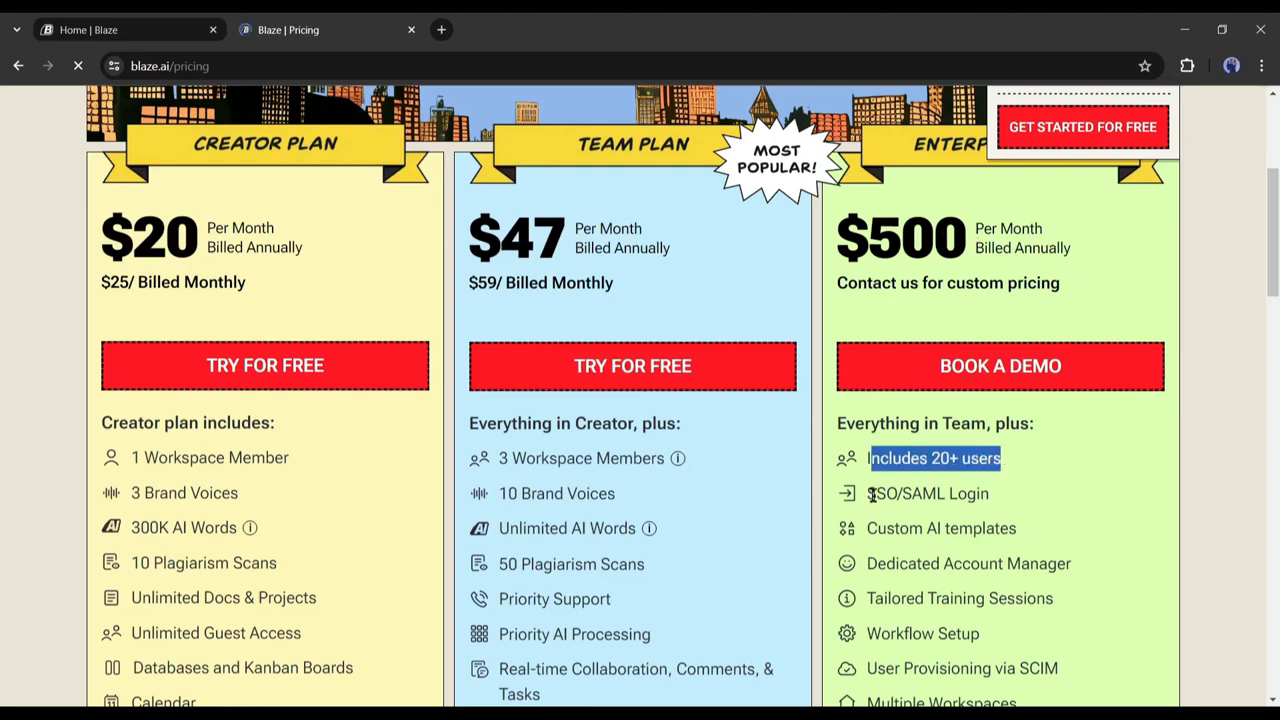
{"action": "left_click_drag", "start_coordinate": [872, 494], "coordinate": [1030, 503]}
{"action": "left_click_drag", "start_coordinate": [877, 528], "coordinate": [1072, 531]}
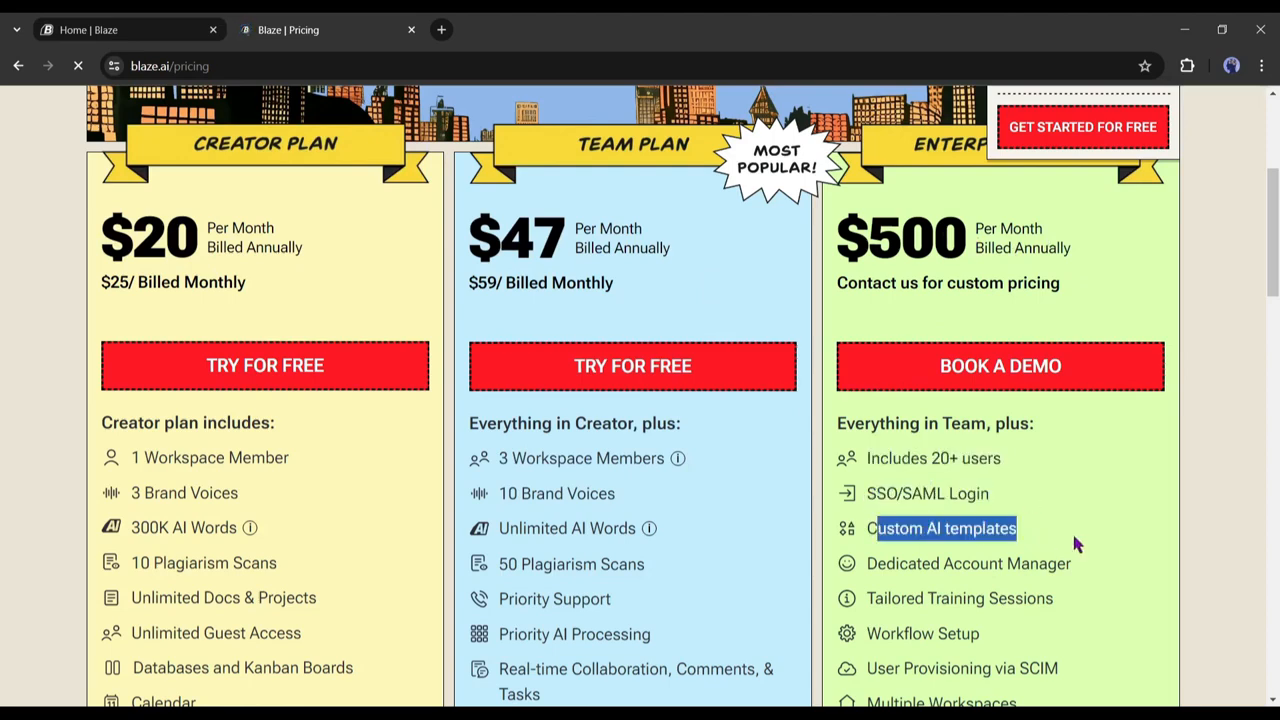
{"action": "scroll", "coordinate": [1060, 540], "scroll_direction": "down", "scroll_amount": 2}
{"action": "scroll", "coordinate": [976, 548], "scroll_direction": "up", "scroll_amount": 2}
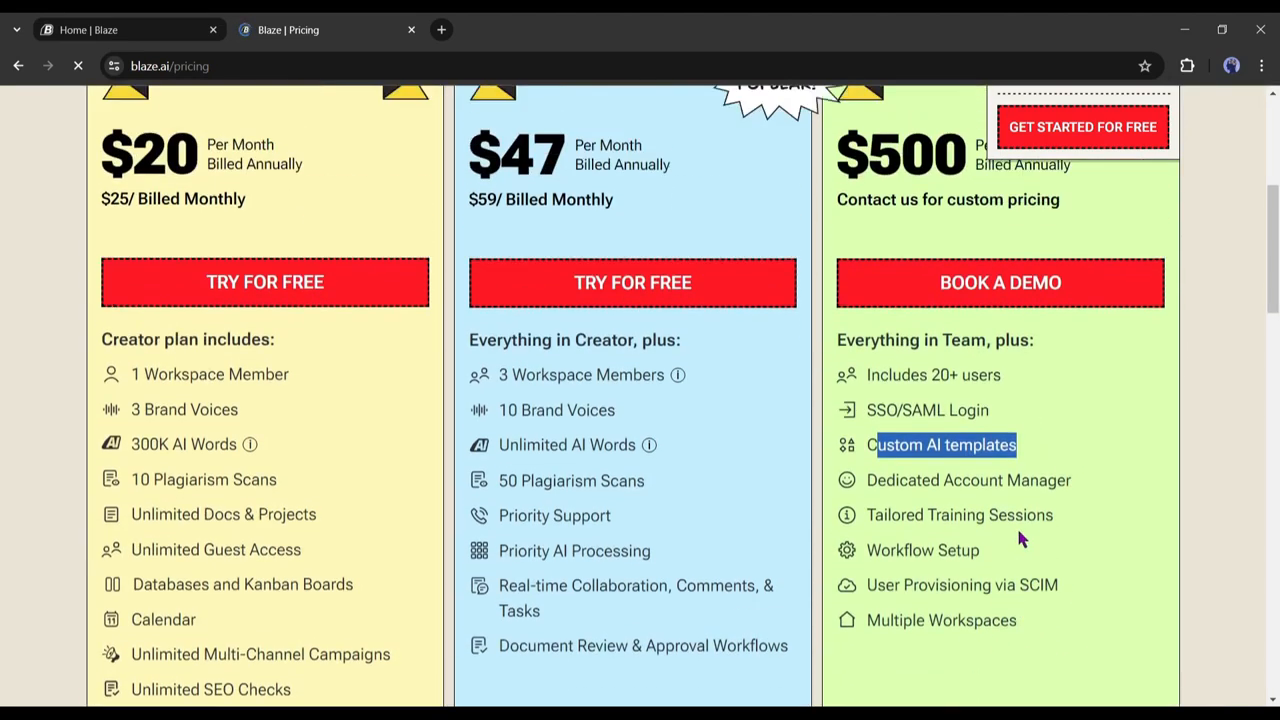
{"action": "left_click_drag", "start_coordinate": [838, 237], "coordinate": [988, 238]}
{"action": "left_click", "coordinate": [1056, 310]}
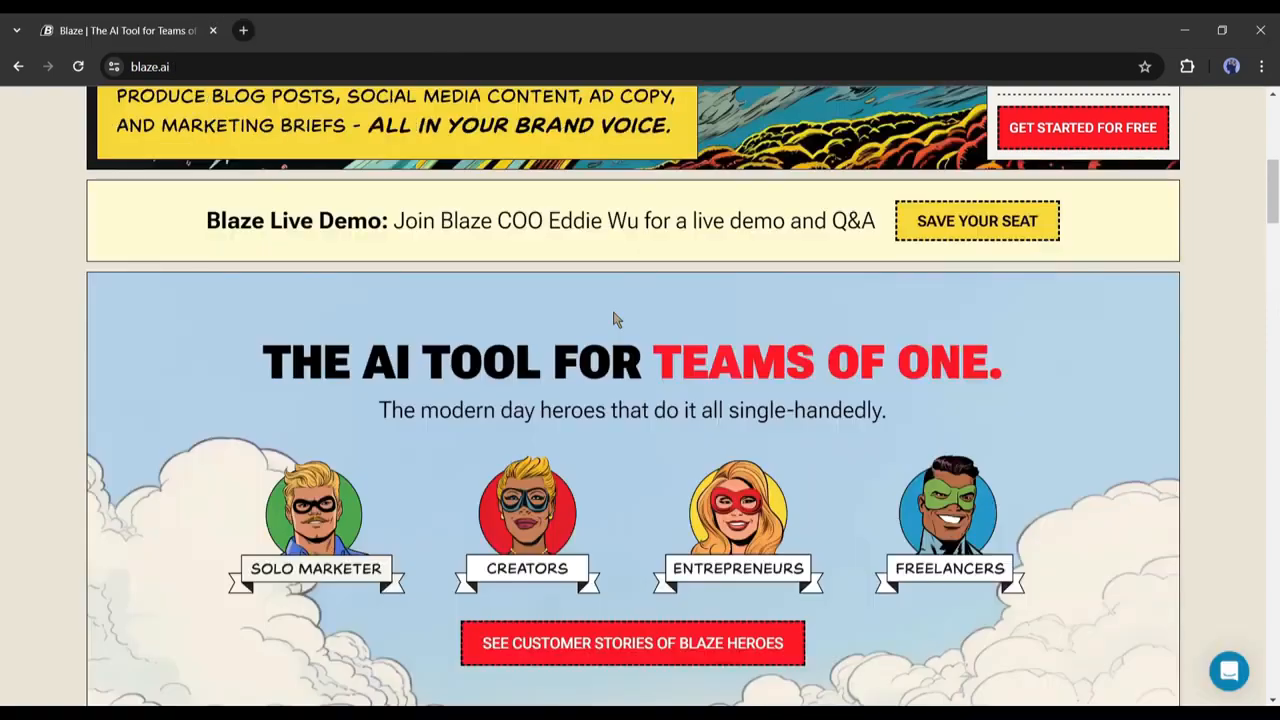
{"action": "scroll", "coordinate": [614, 318], "scroll_direction": "down", "scroll_amount": 2}
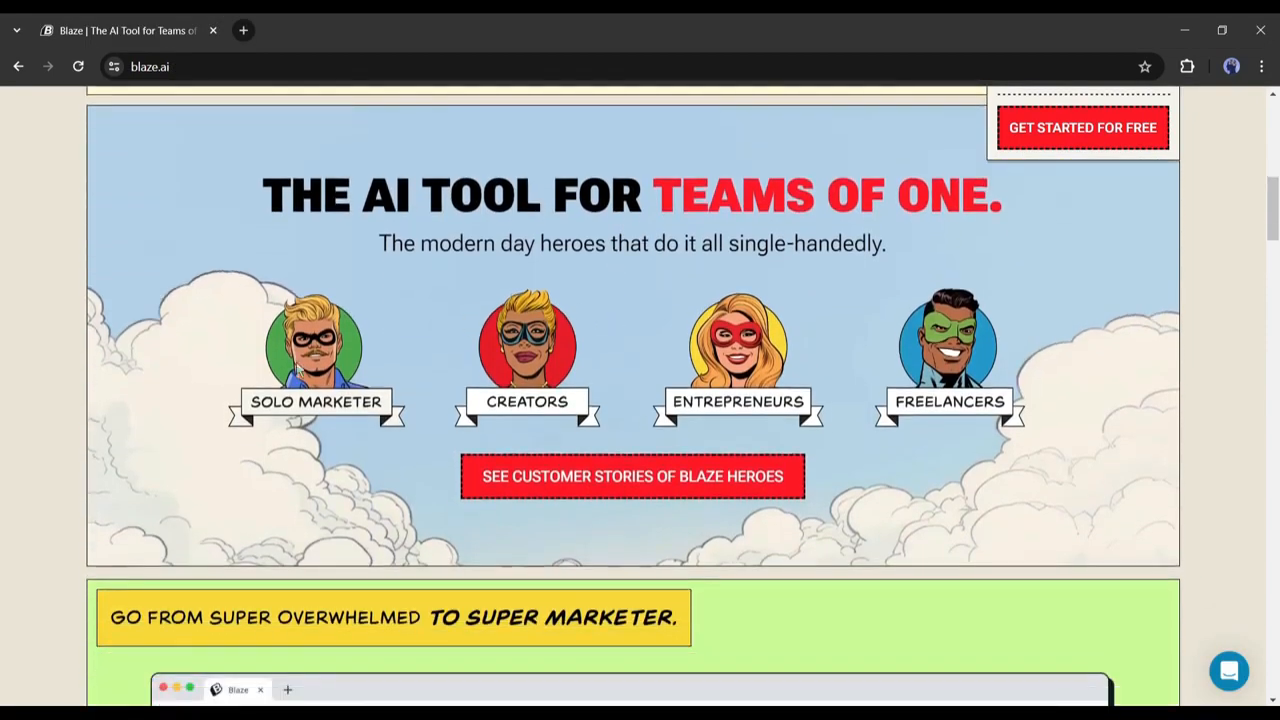
Scroll to the homepage content examples and show Social Ads, Search Ads, Instagram Posts and Press Release.
{"action": "scroll", "coordinate": [1045, 402], "scroll_direction": "down", "scroll_amount": 3}
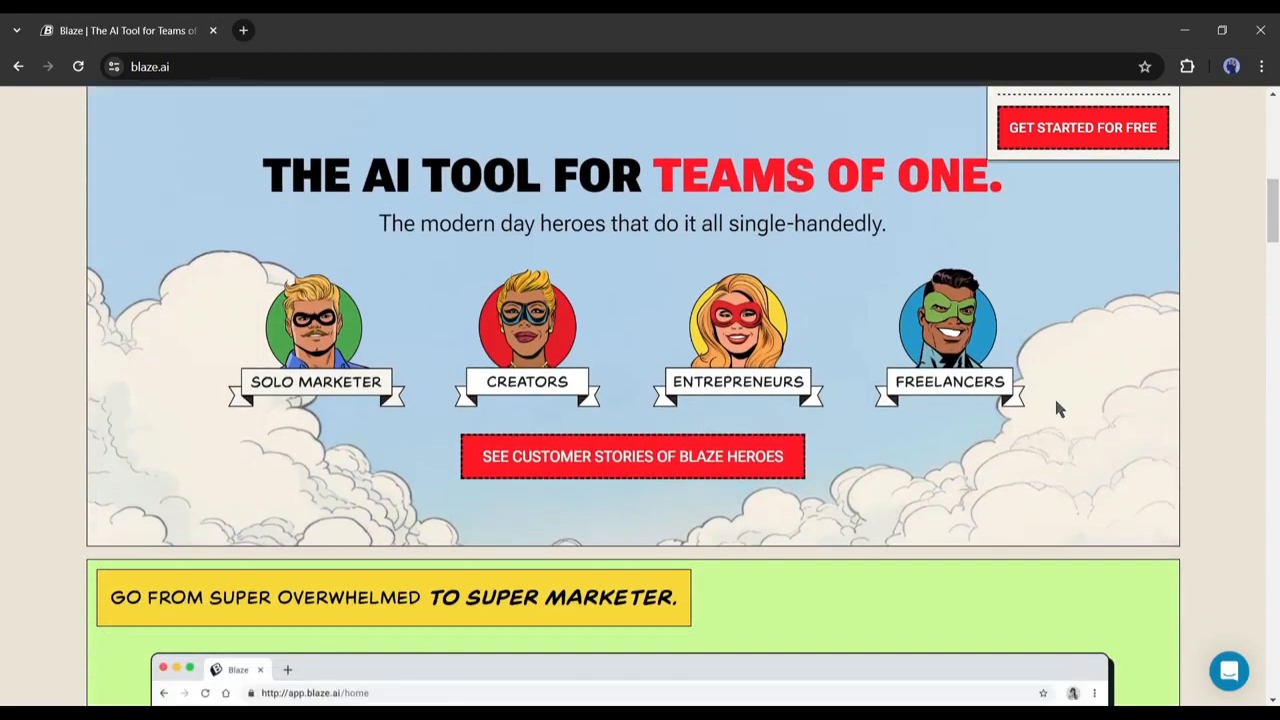
{"action": "scroll", "coordinate": [281, 365], "scroll_direction": "down", "scroll_amount": 15}
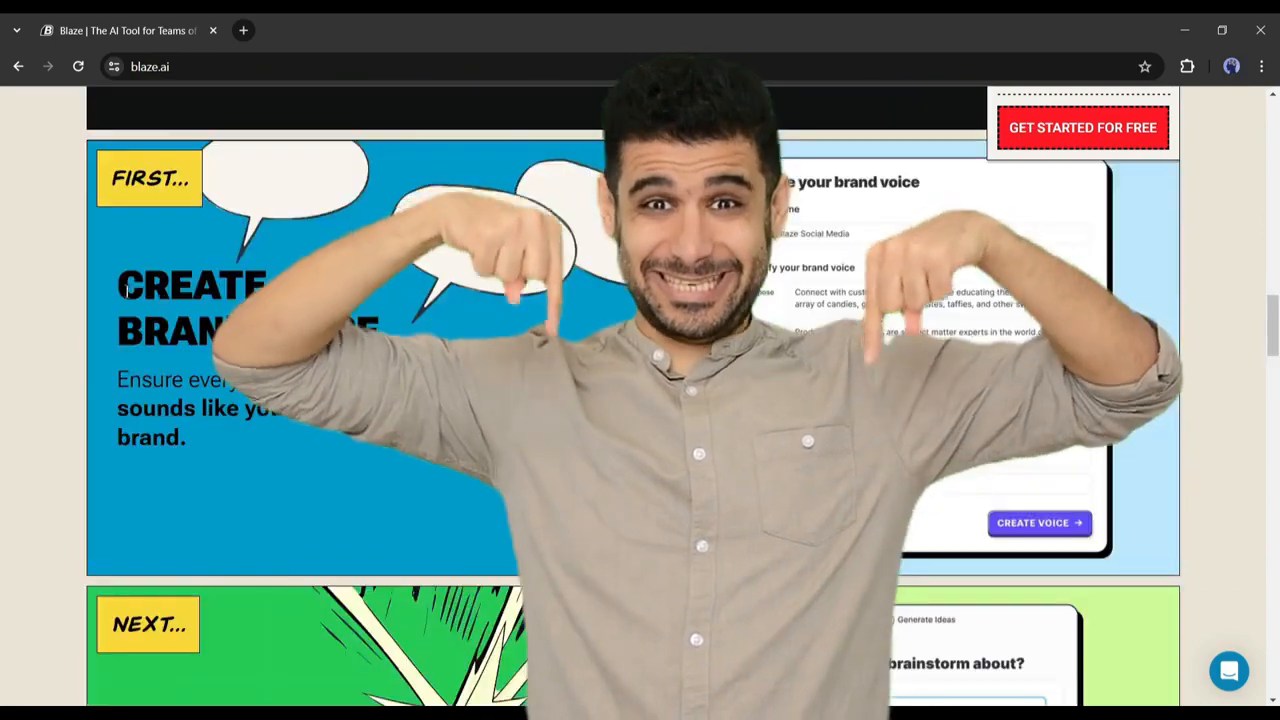
{"action": "scroll", "coordinate": [260, 320], "scroll_direction": "down", "scroll_amount": 2}
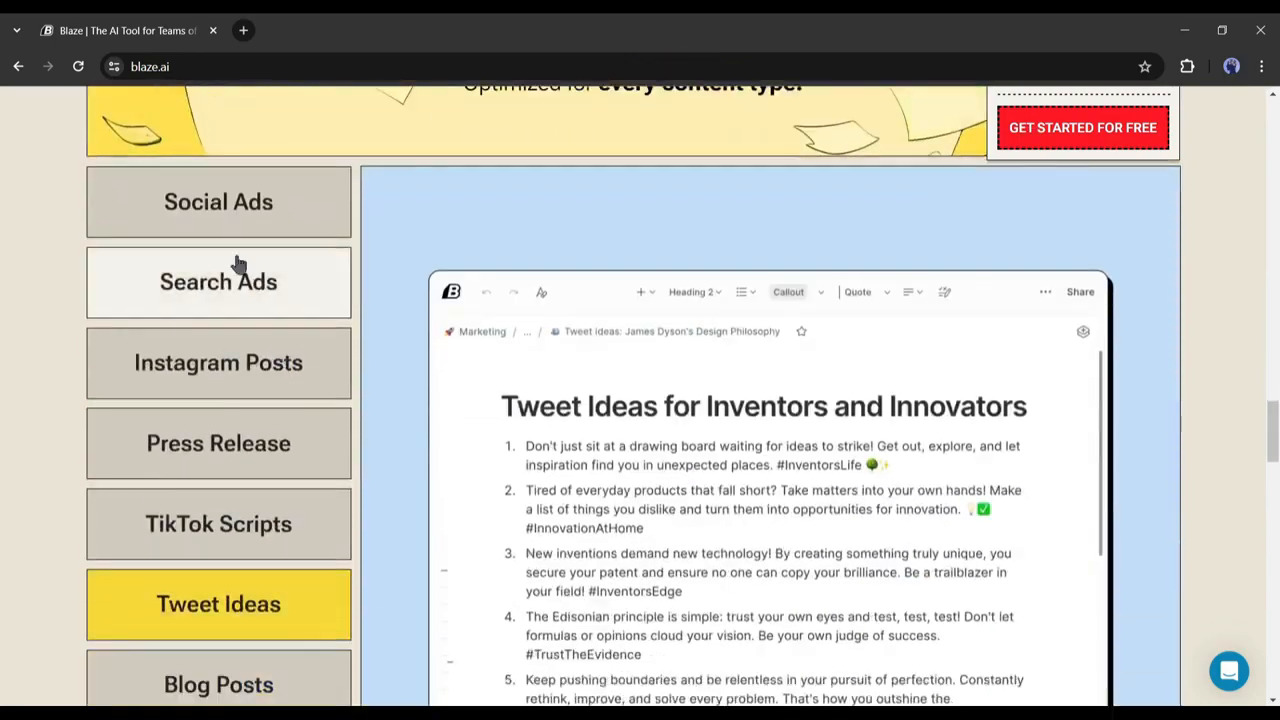
{"action": "left_click", "coordinate": [237, 237]}
{"action": "left_click", "coordinate": [229, 306]}
{"action": "scroll", "coordinate": [200, 330], "scroll_direction": "down", "scroll_amount": 1}
{"action": "left_click", "coordinate": [194, 305]}
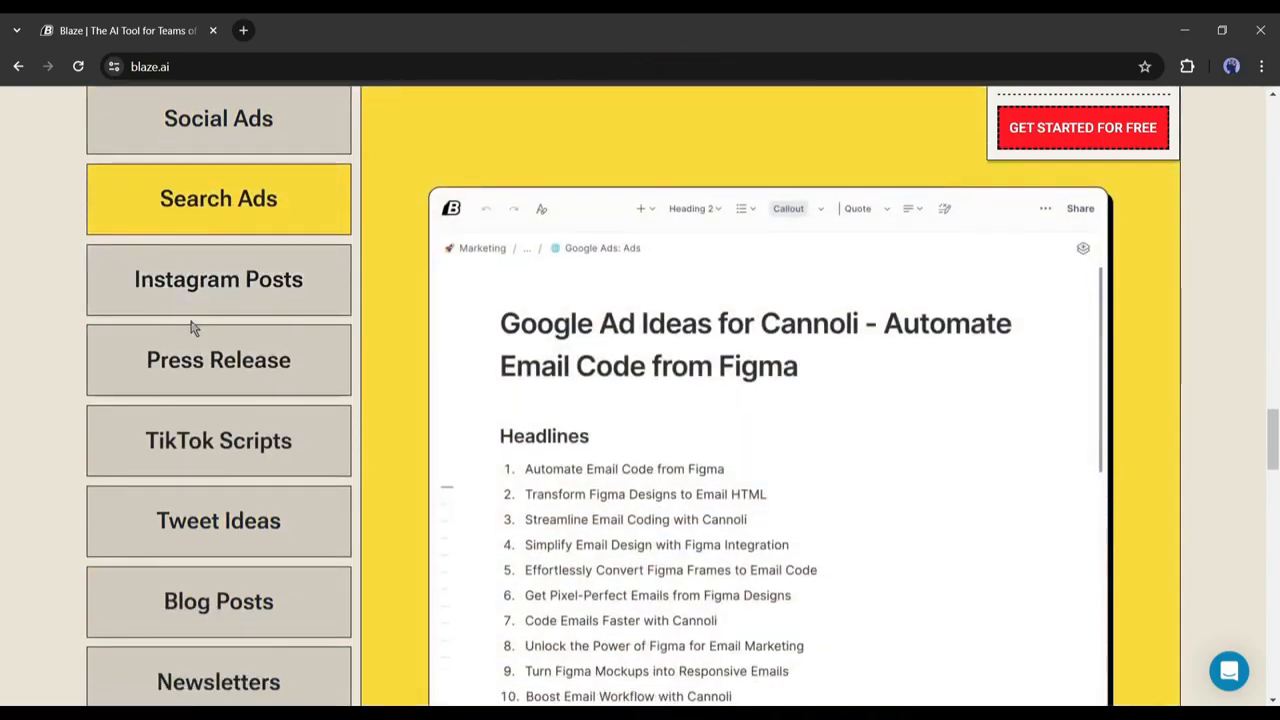
{"action": "left_click", "coordinate": [200, 368]}
Show the TikTok Scripts, Tweet Ideas, Blog Posts, Newsletters and Email Sequences examples.
{"action": "left_click", "coordinate": [160, 443]}
{"action": "scroll", "coordinate": [200, 432], "scroll_direction": "down", "scroll_amount": 2}
{"action": "left_click", "coordinate": [205, 392]}
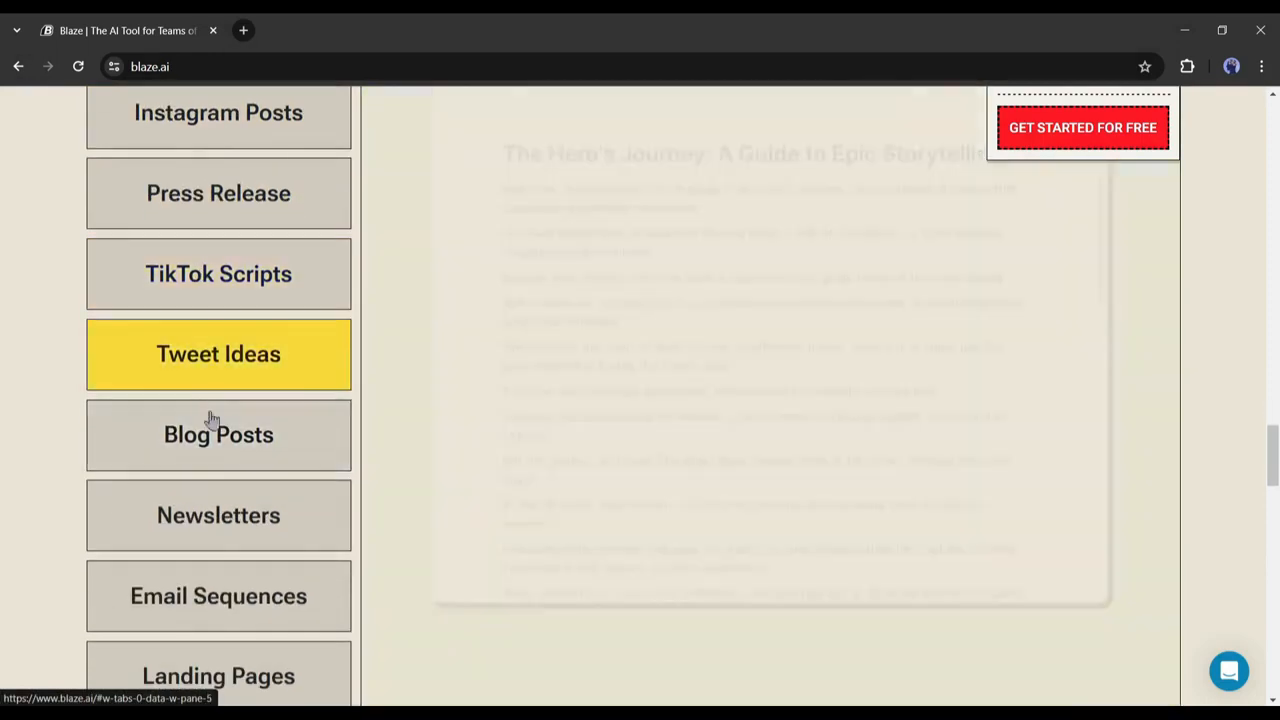
{"action": "left_click", "coordinate": [200, 440]}
{"action": "left_click", "coordinate": [194, 520]}
{"action": "scroll", "coordinate": [182, 512], "scroll_direction": "down", "scroll_amount": 1}
{"action": "left_click", "coordinate": [190, 528]}
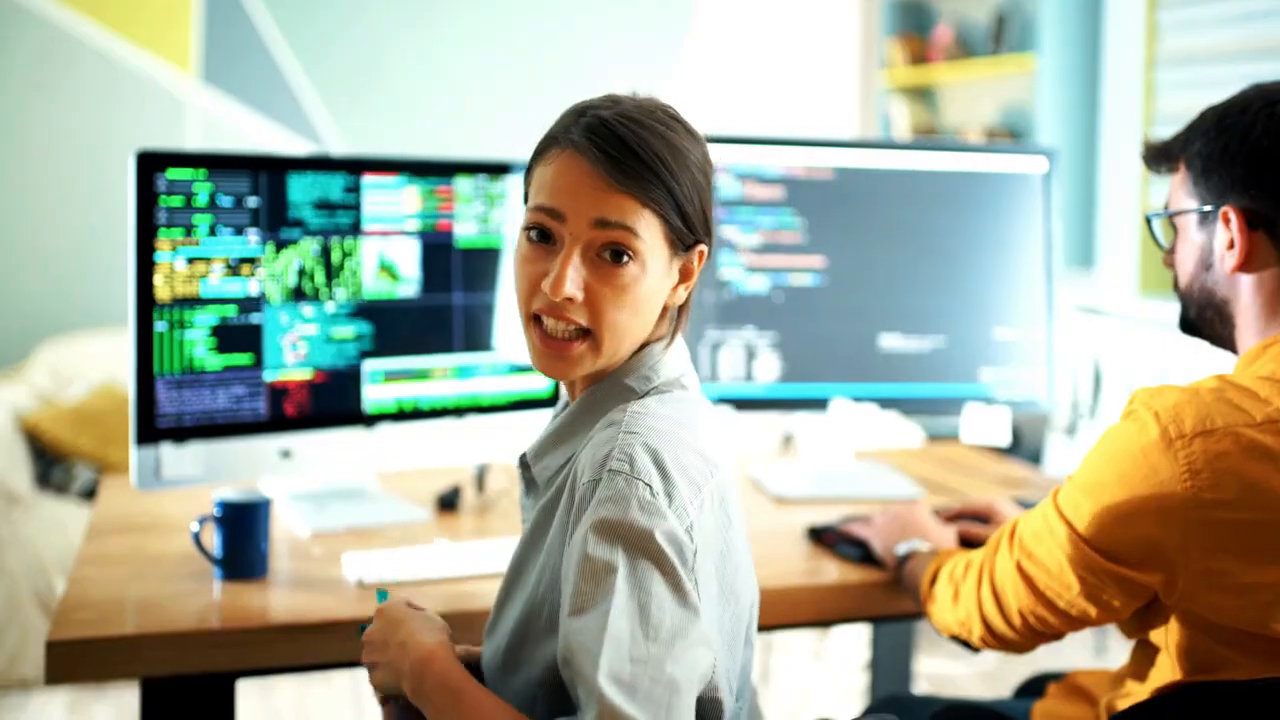